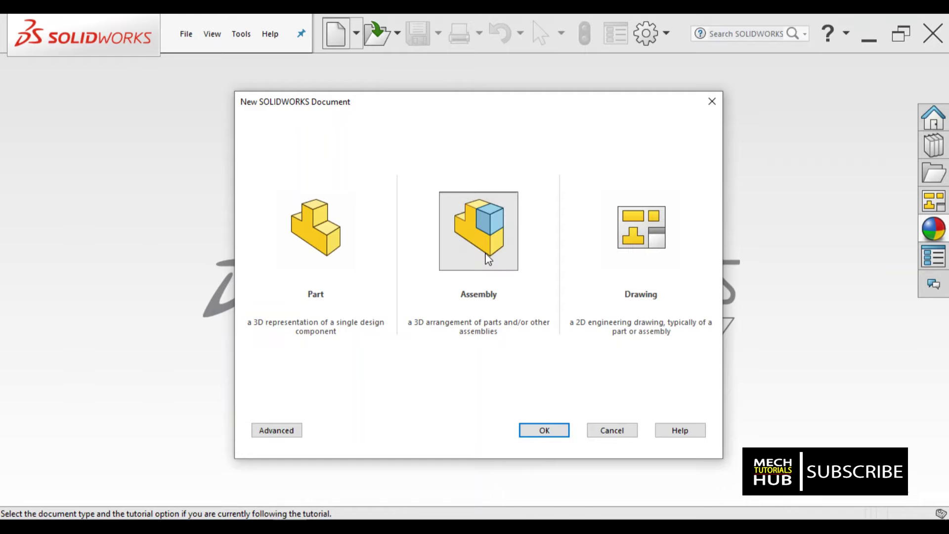
- Create a new assembly and insert the Strap-1 part as its first component, rotated 90° about the Y axis
click(532, 430)
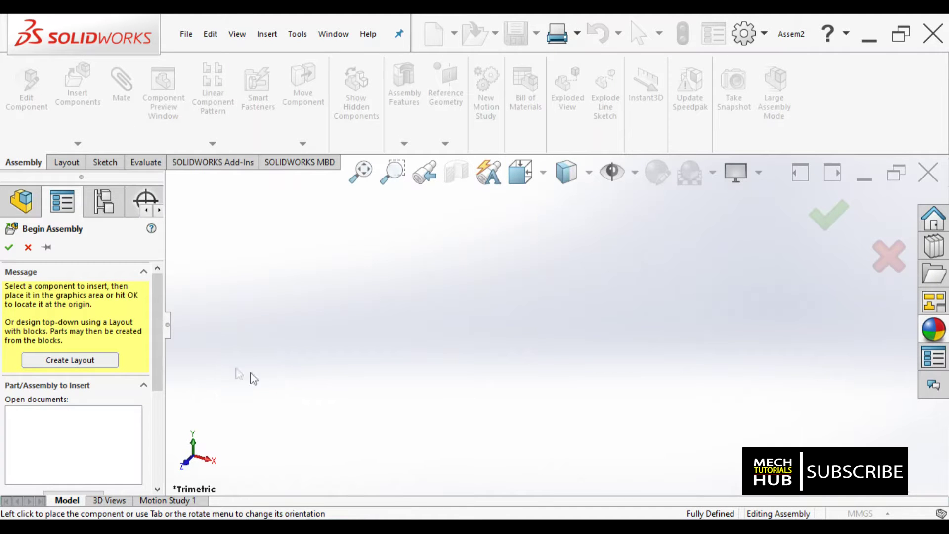
click(28, 247)
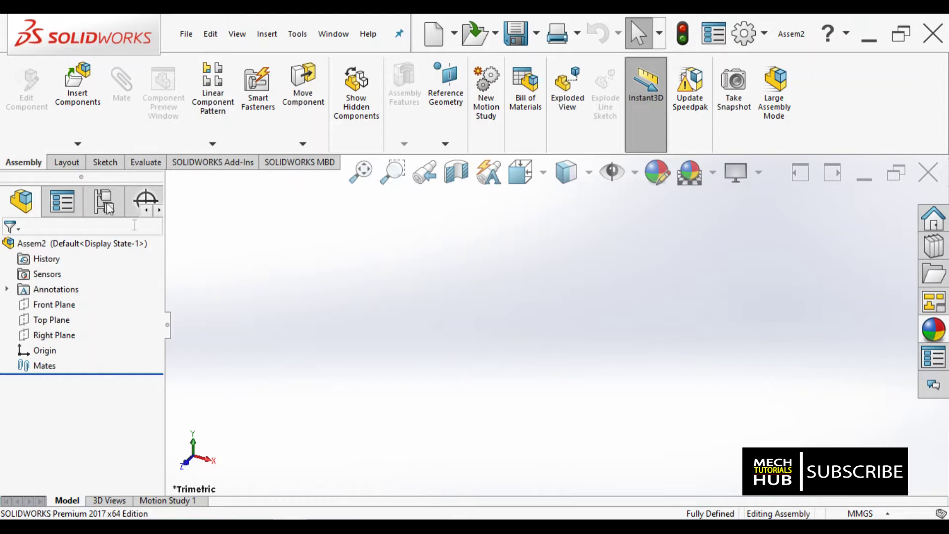
click(79, 101)
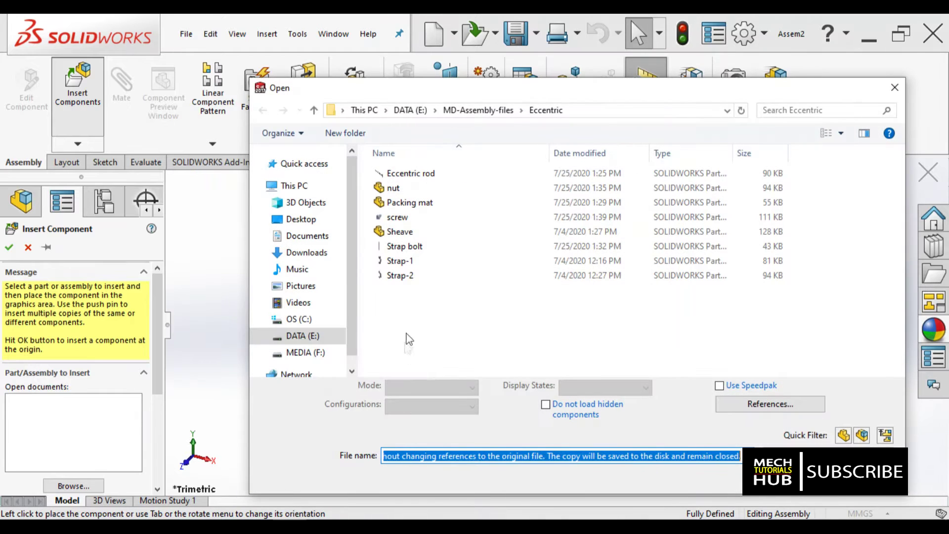
click(399, 261)
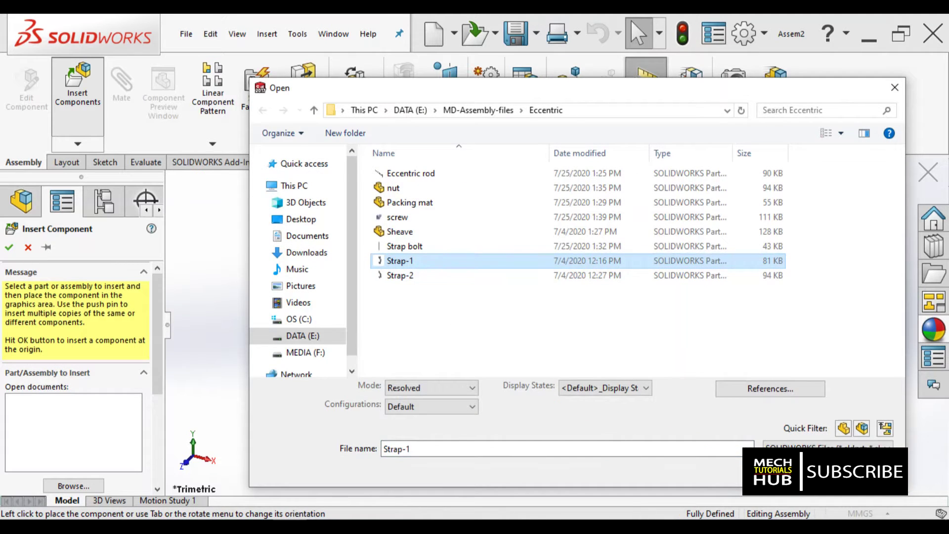
click(795, 471)
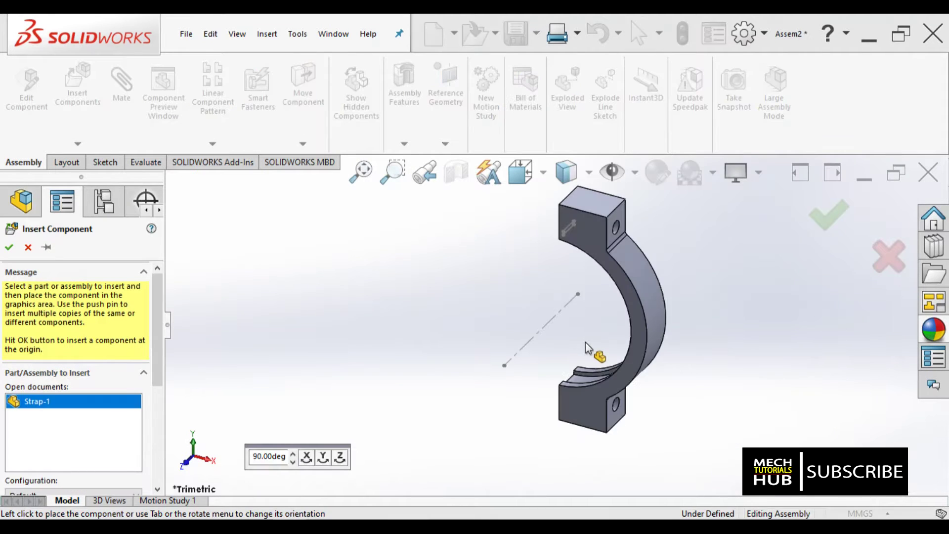
click(322, 457)
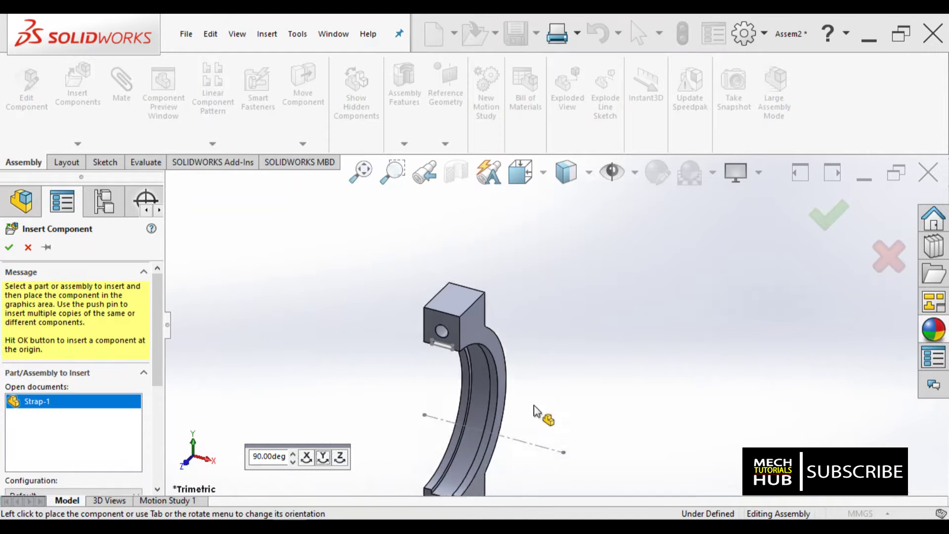
click(616, 334)
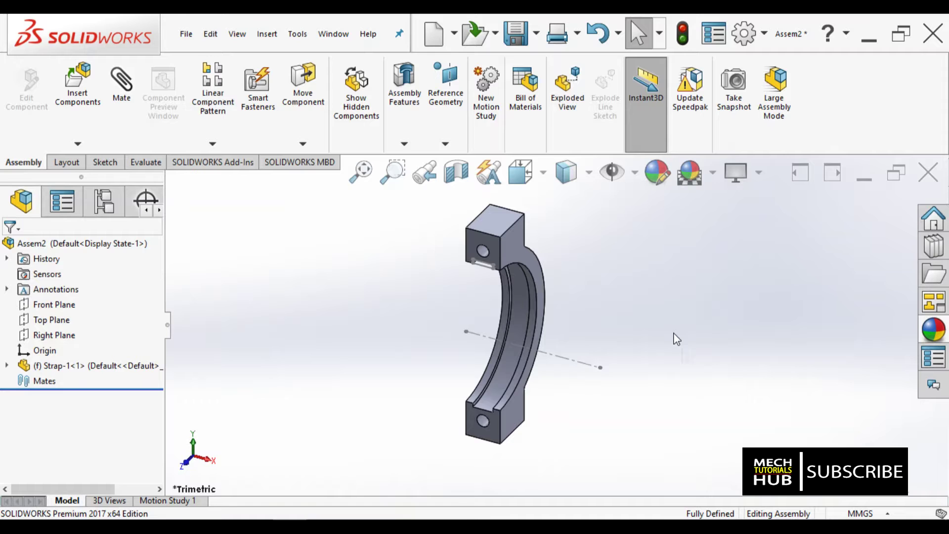
- Insert the Sheave part into the assembly beside the strap
click(75, 99)
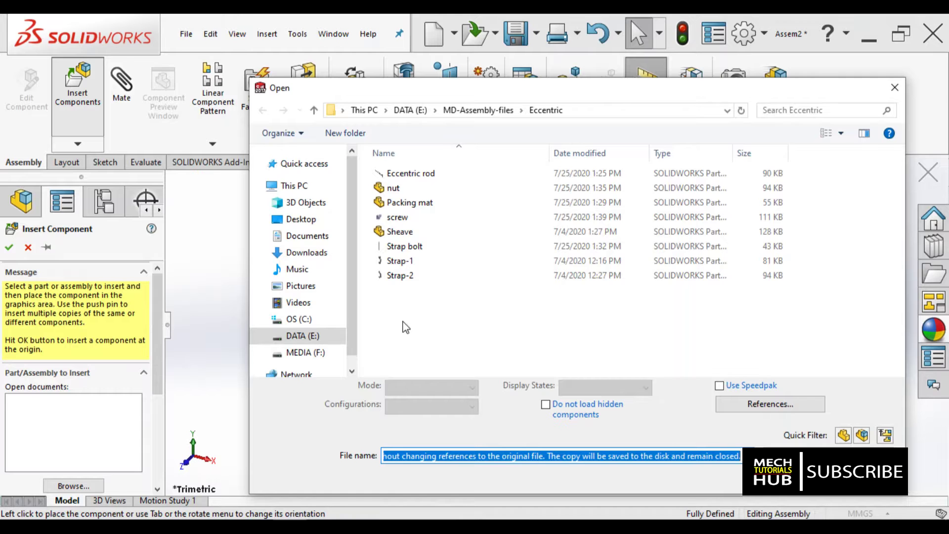
double_click(400, 232)
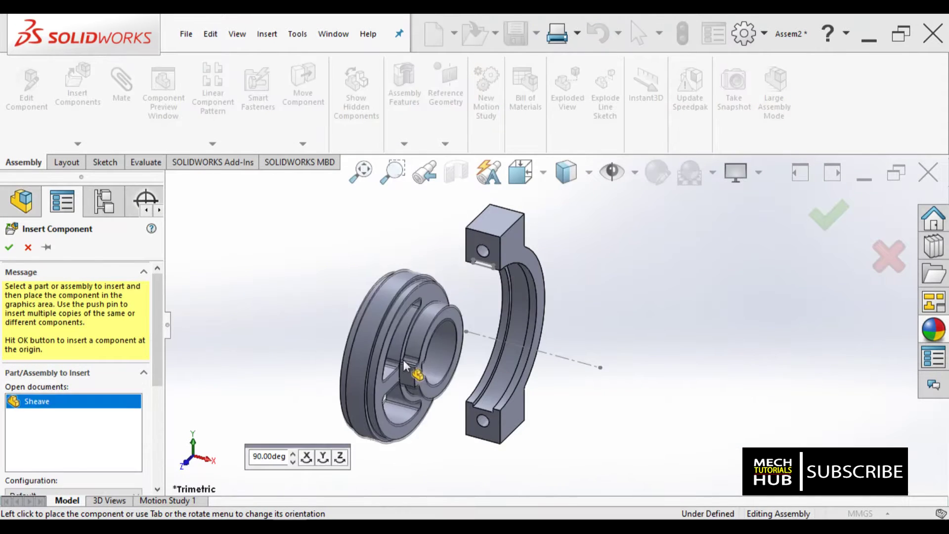
click(425, 373)
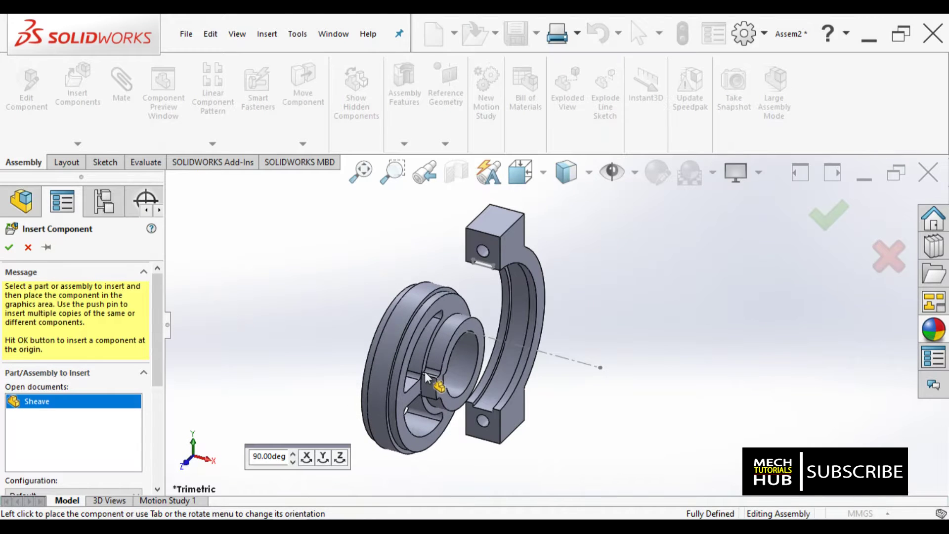
- Add a concentric mate between the sheave's outer rim face and the strap's inner groove face
scroll(583, 388, down, 4)
middle_drag(583, 388, 557, 377)
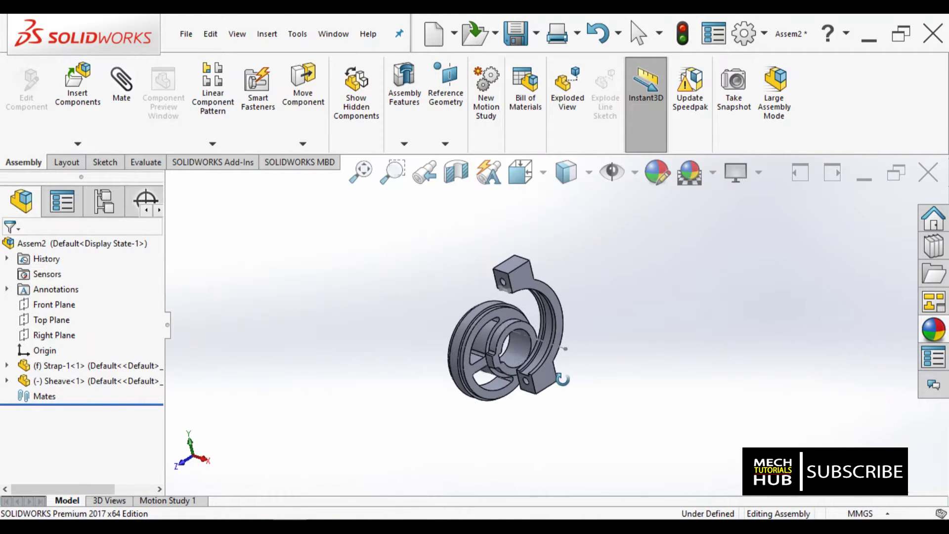
click(123, 99)
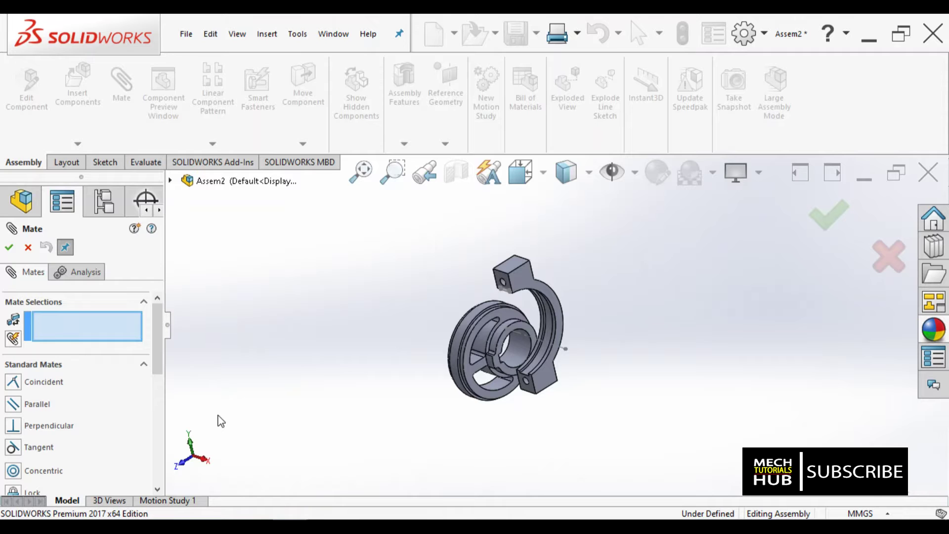
mouse_move(157, 377)
mouse_down()
mouse_move(157, 452)
mouse_move(159, 362)
mouse_up()
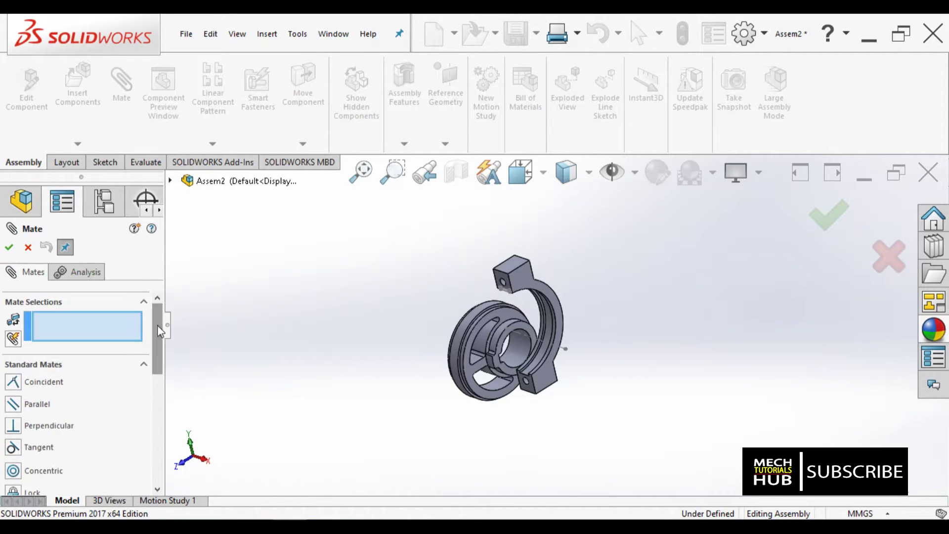
scroll(539, 346, down, 2)
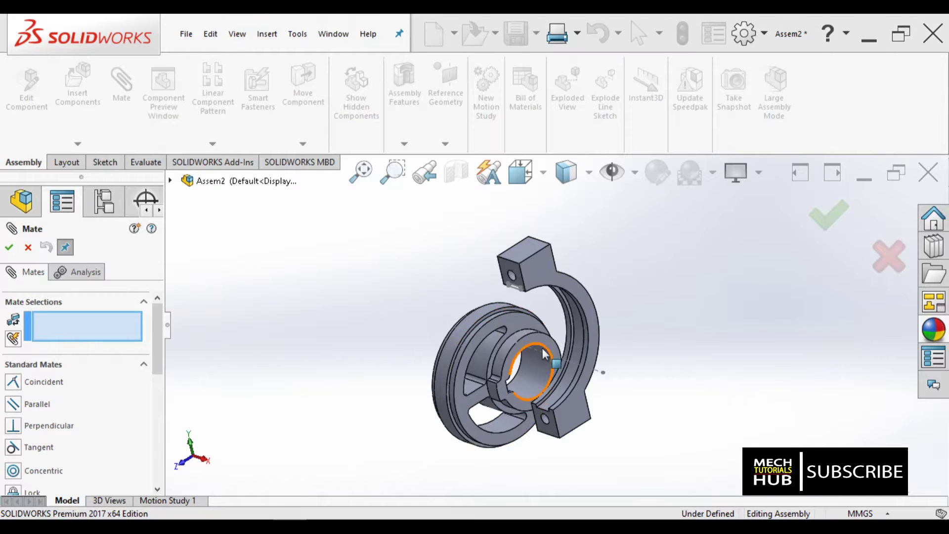
scroll(494, 309, down, 1)
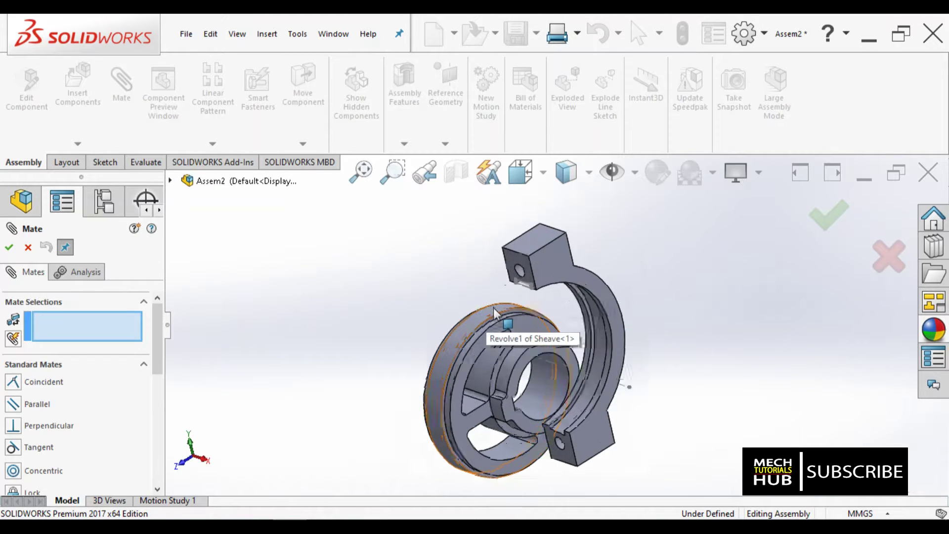
scroll(493, 307, down, 3)
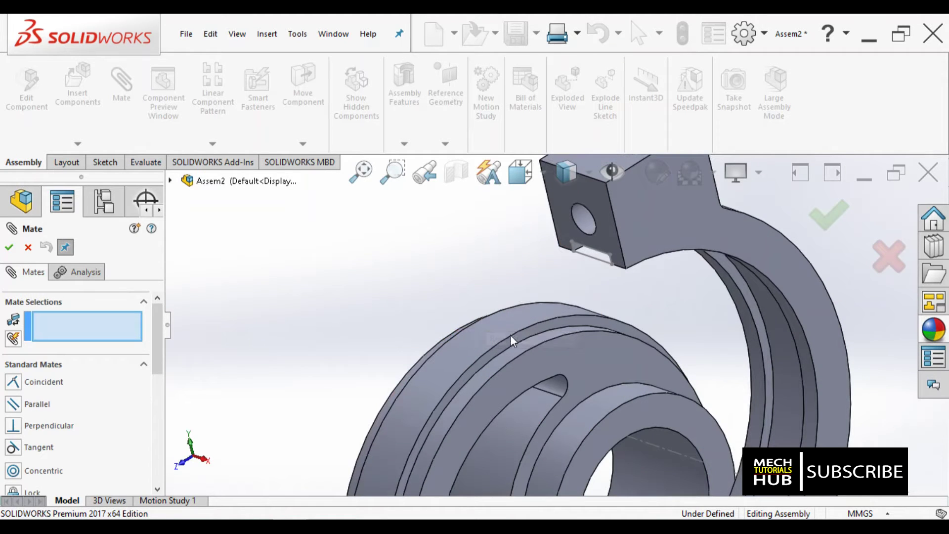
click(535, 313)
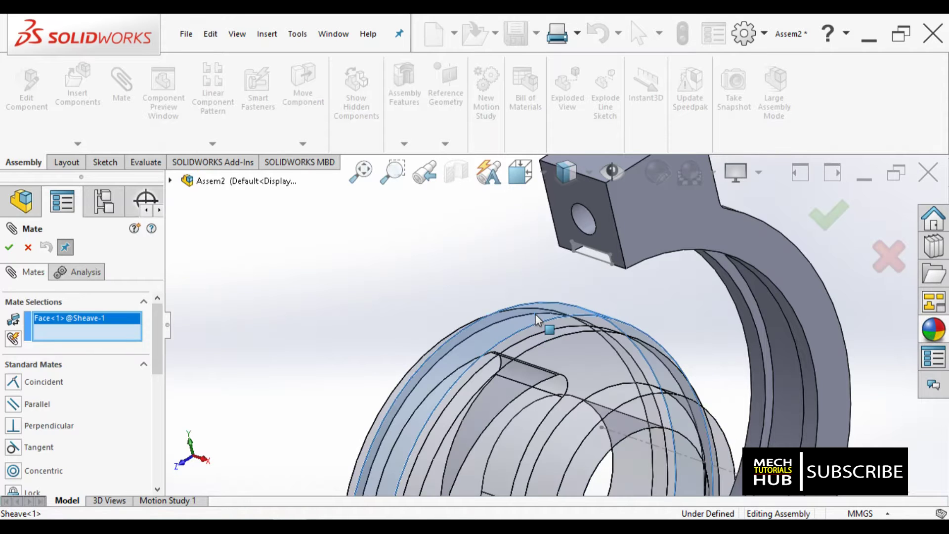
click(790, 361)
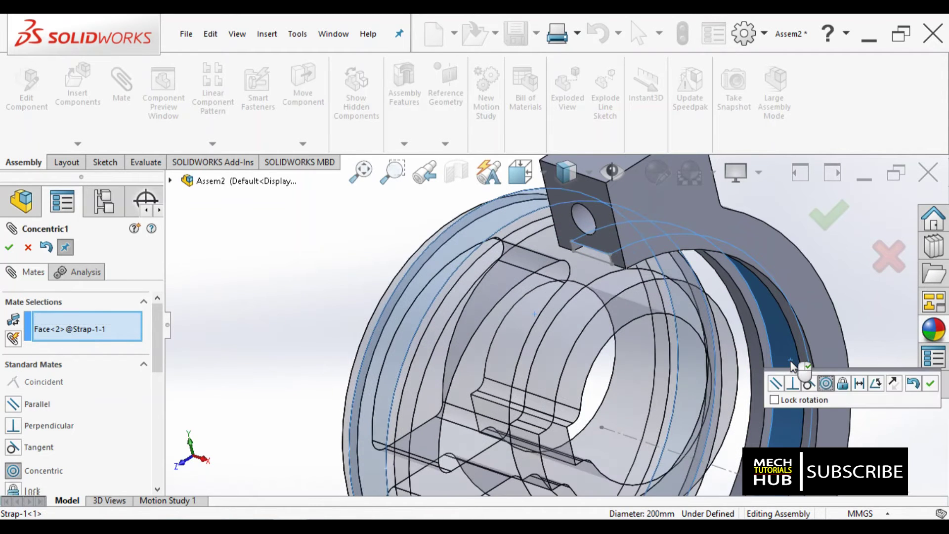
click(930, 383)
- Add a coincident mate between the side face of the sheave's raised rim and the side face of the strap's groove
scroll(593, 364, up, 5)
middle_drag(593, 365, 621, 367)
scroll(525, 301, down, 2)
middle_drag(596, 328, 548, 271)
scroll(551, 271, up, 3)
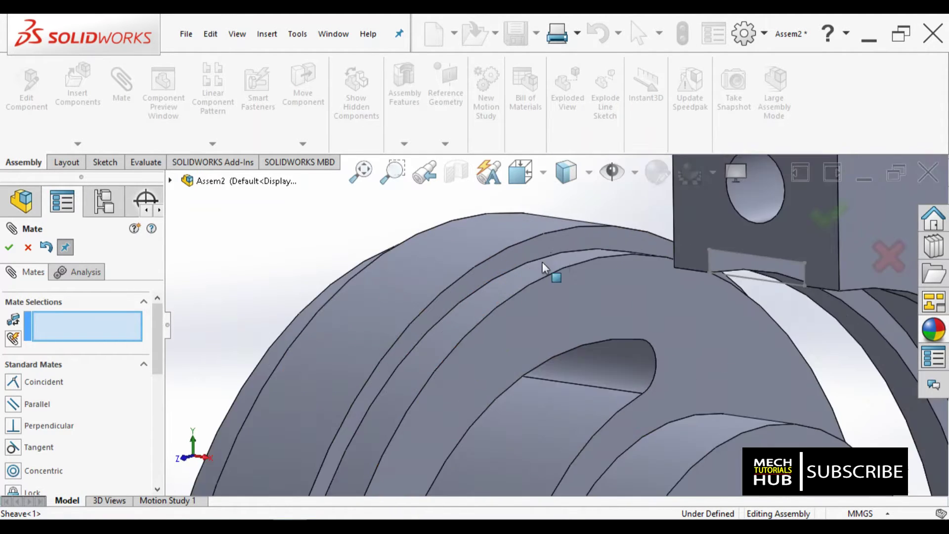
click(555, 249)
scroll(572, 303, up, 5)
middle_drag(576, 328, 628, 345)
scroll(602, 346, up, 3)
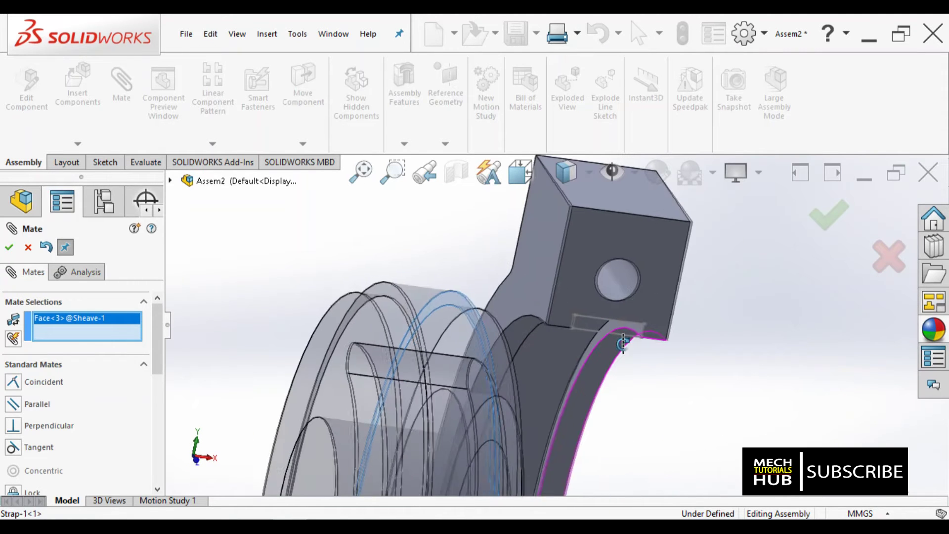
scroll(621, 340, up, 4)
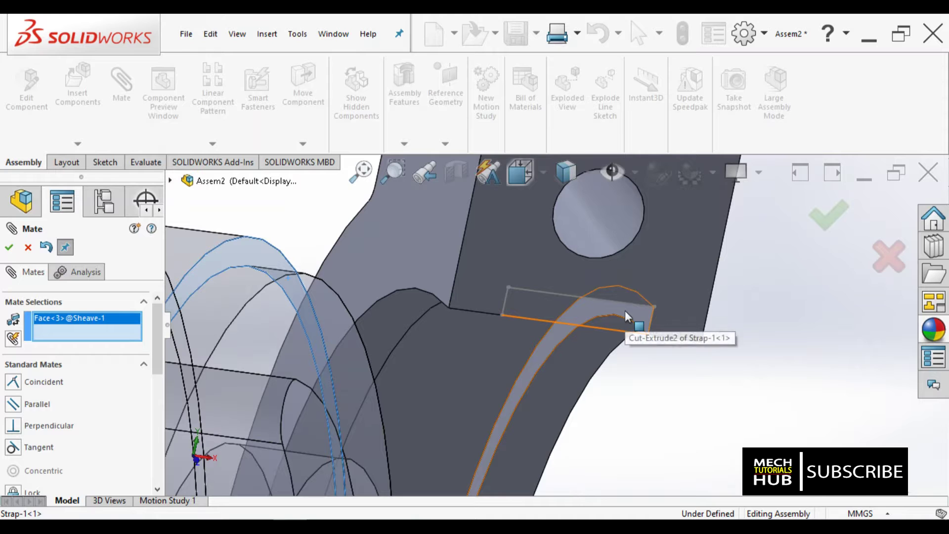
click(625, 310)
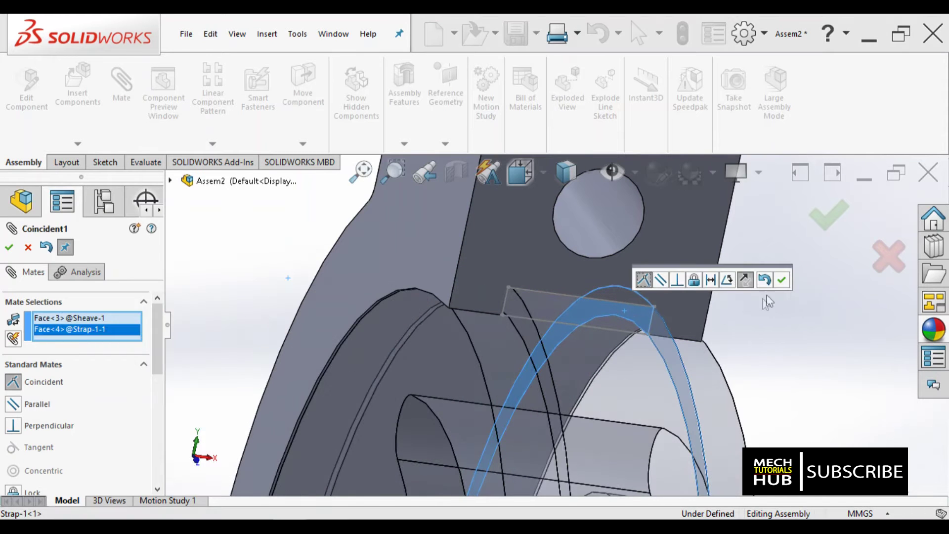
click(782, 281)
scroll(657, 316, up, 6)
middle_drag(650, 350, 575, 330)
scroll(575, 330, up, 5)
mouse_move(599, 386)
middle_down()
mouse_move(577, 384)
mouse_move(594, 350)
mouse_move(621, 398)
mouse_move(592, 383)
middle_up()
scroll(650, 384, down, 4)
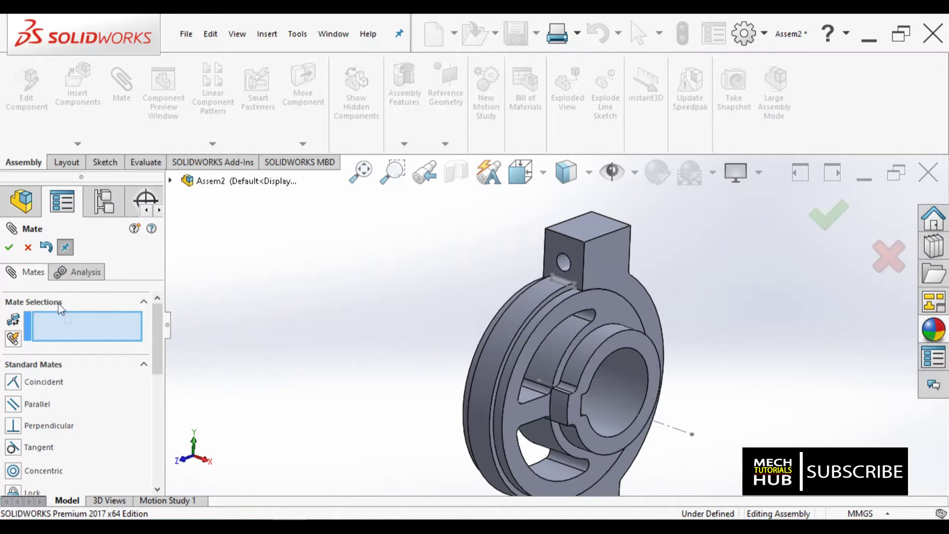
click(9, 247)
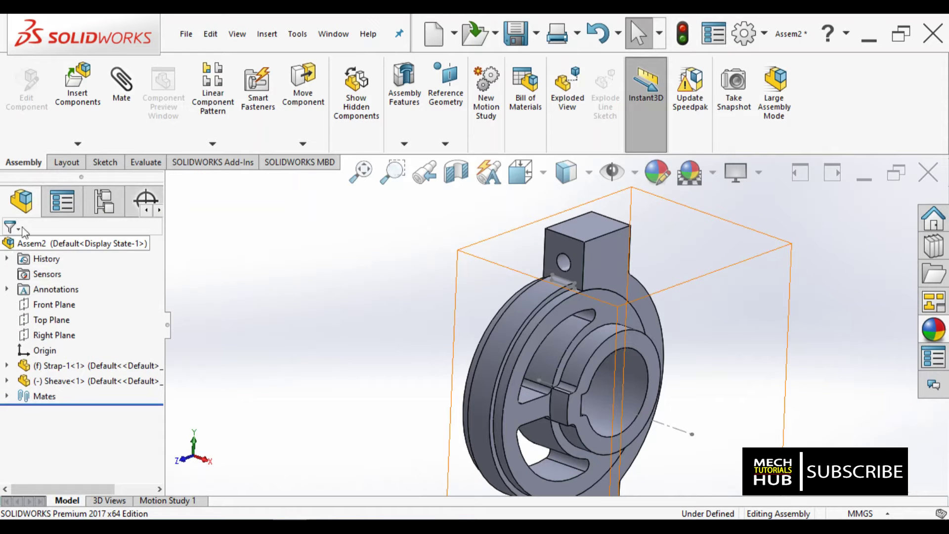
- Insert the Packing mat part near the strap's upper lug
click(82, 111)
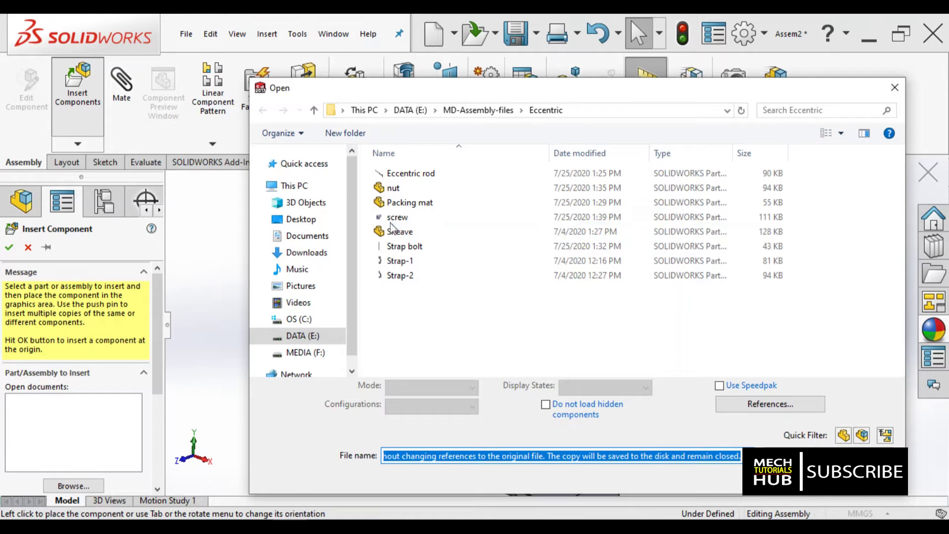
click(409, 202)
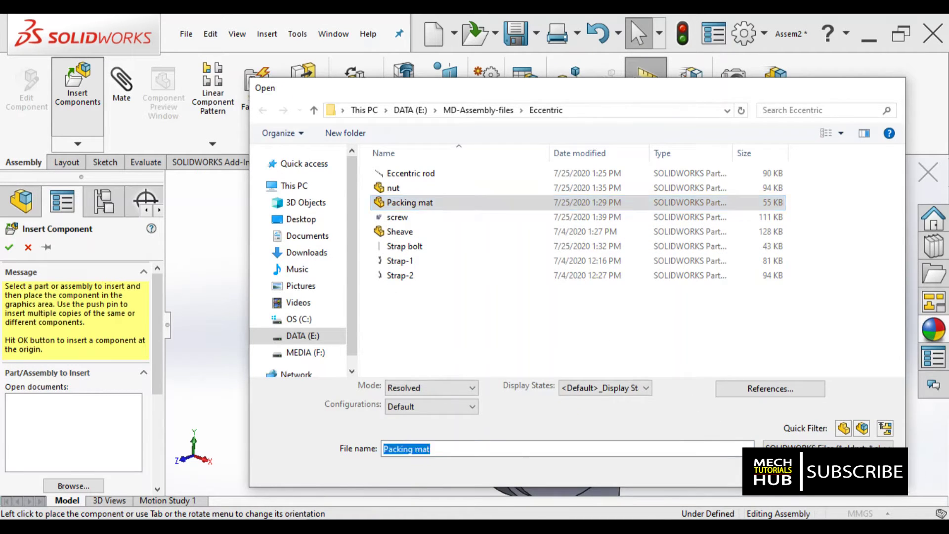
click(791, 472)
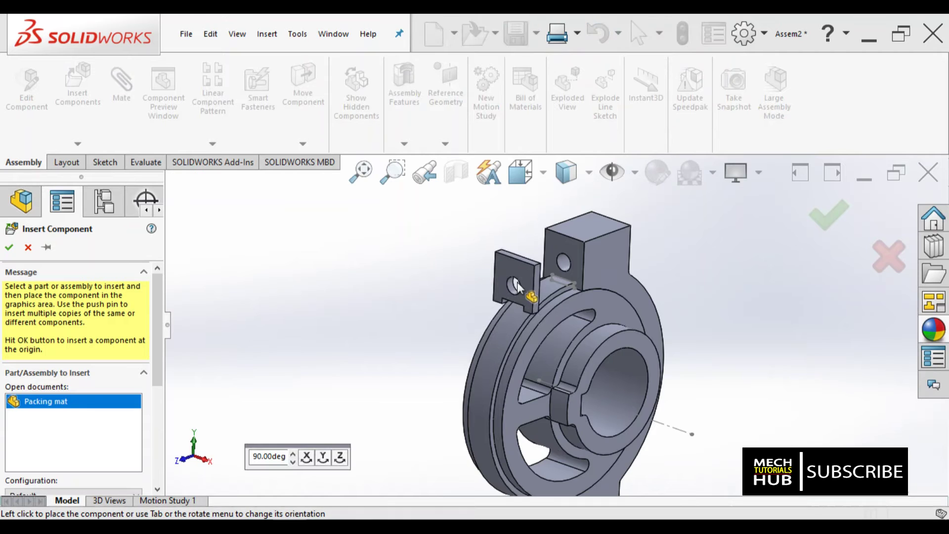
click(516, 286)
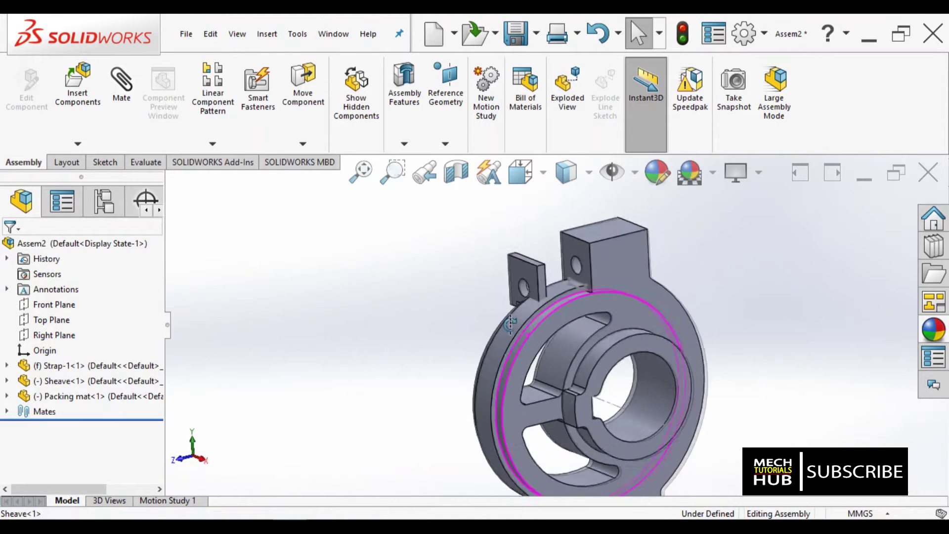
- Add a concentric mate between the packing mat's hole and the bolt hole in the strap's upper lug
scroll(658, 270, down, 2)
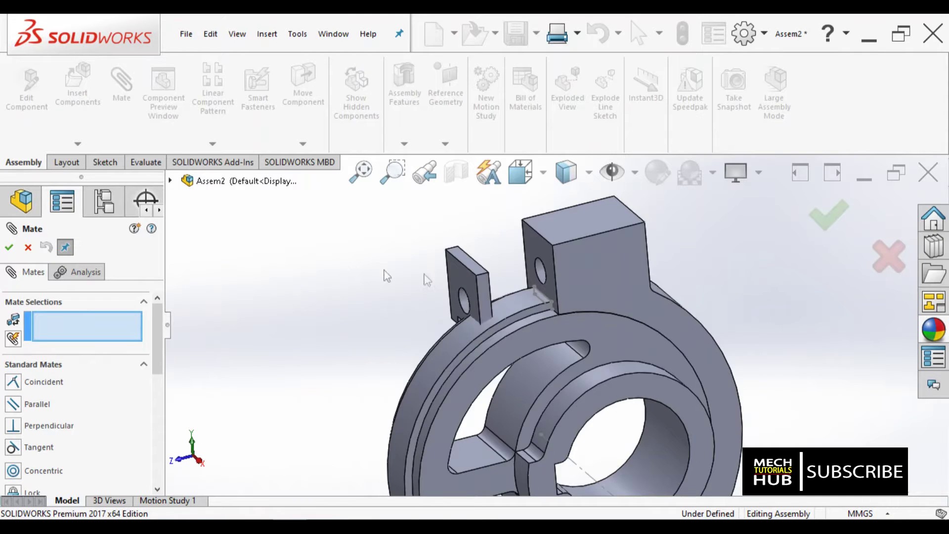
scroll(499, 277, down, 3)
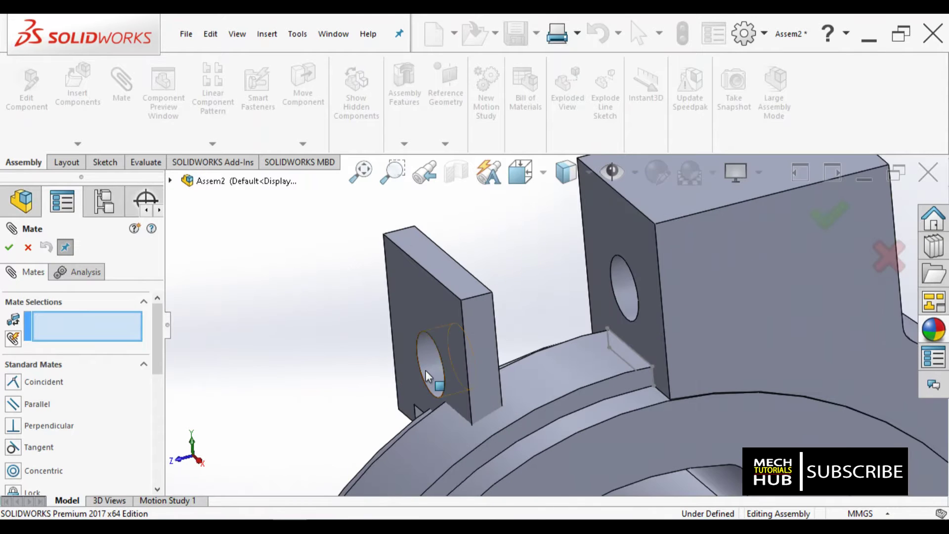
click(426, 369)
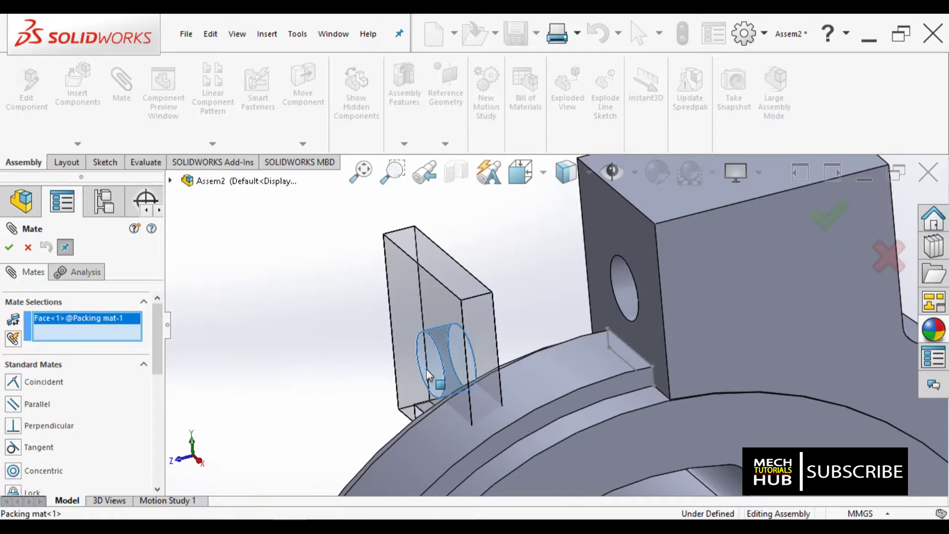
click(630, 296)
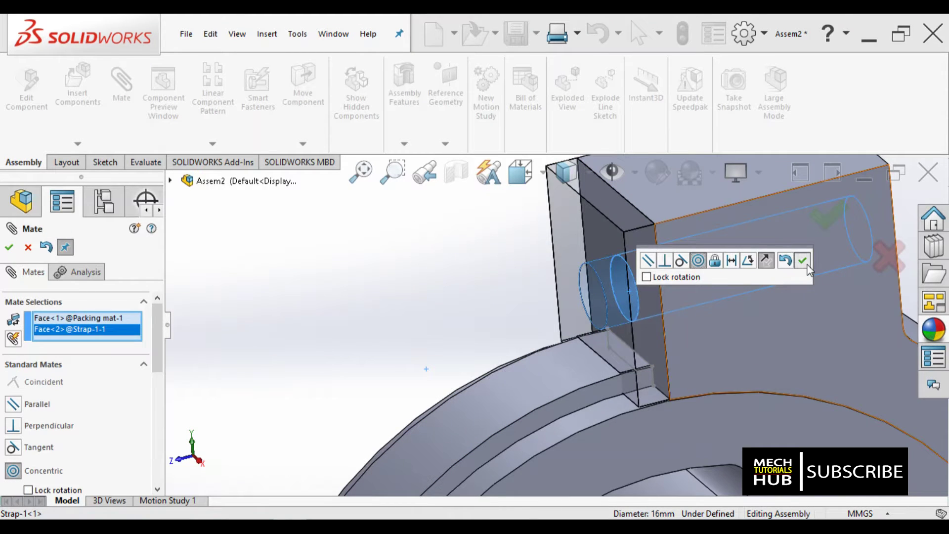
click(807, 264)
- Examine how the packing mat sits against the face and edges of the strap's upper lug
middle_drag(672, 296, 678, 326)
scroll(568, 257, down, 5)
scroll(552, 243, down, 7)
scroll(635, 233, down, 4)
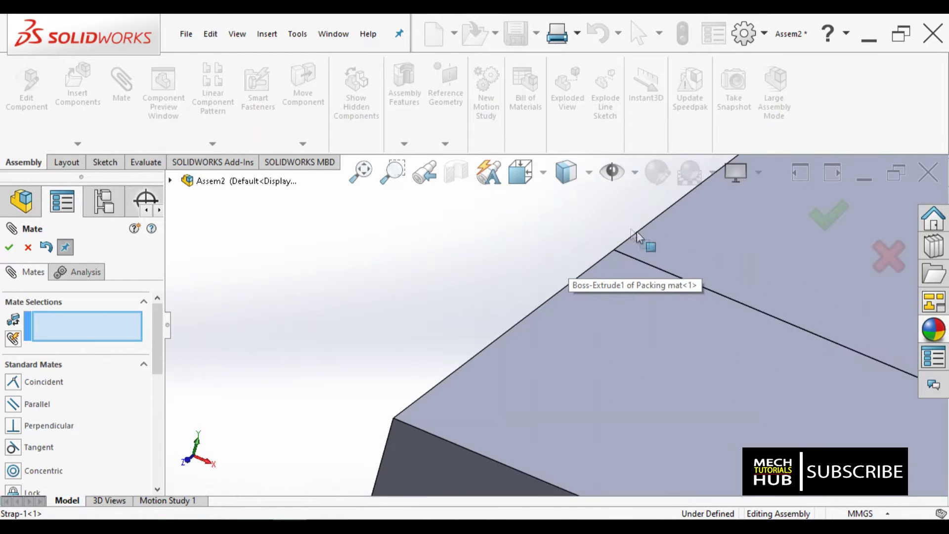
scroll(637, 236, up, 8)
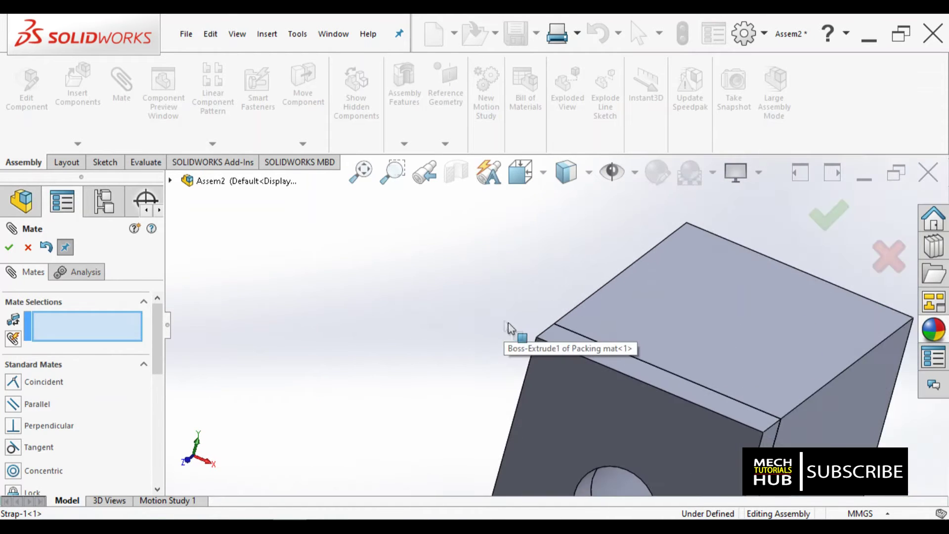
scroll(508, 325, up, 7)
scroll(591, 410, up, 3)
middle_drag(599, 440, 591, 461)
scroll(591, 462, down, 5)
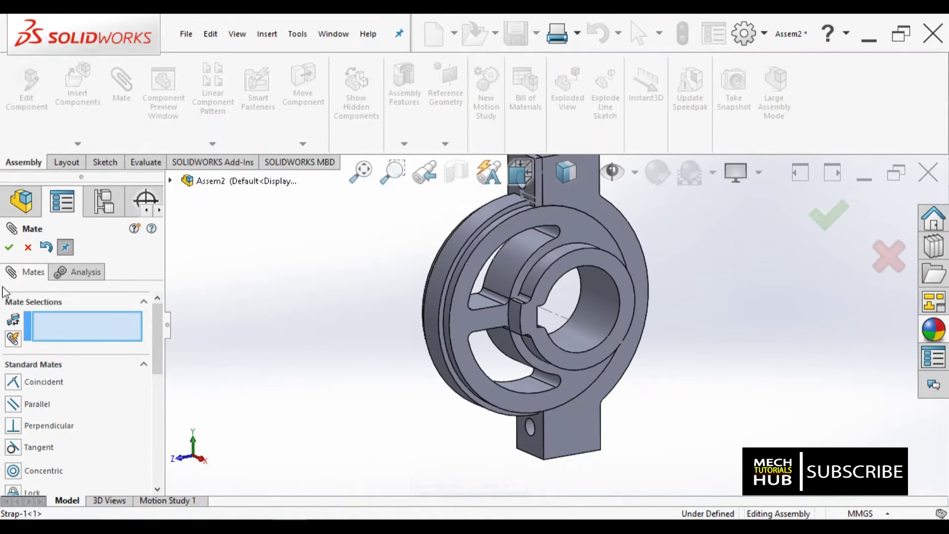
- Insert a second Packing mat, turned 180 degrees about Z, near the lower lug of Strap-1
click(8, 247)
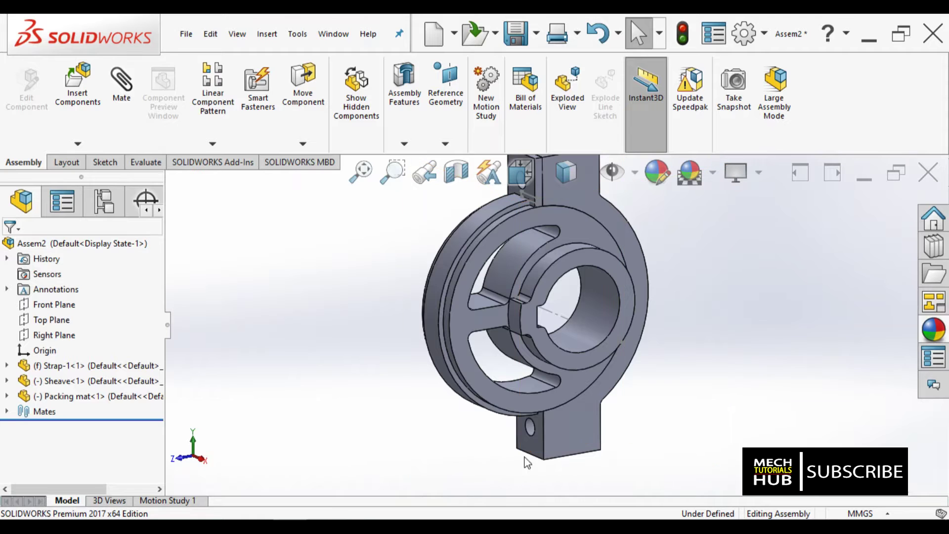
click(79, 99)
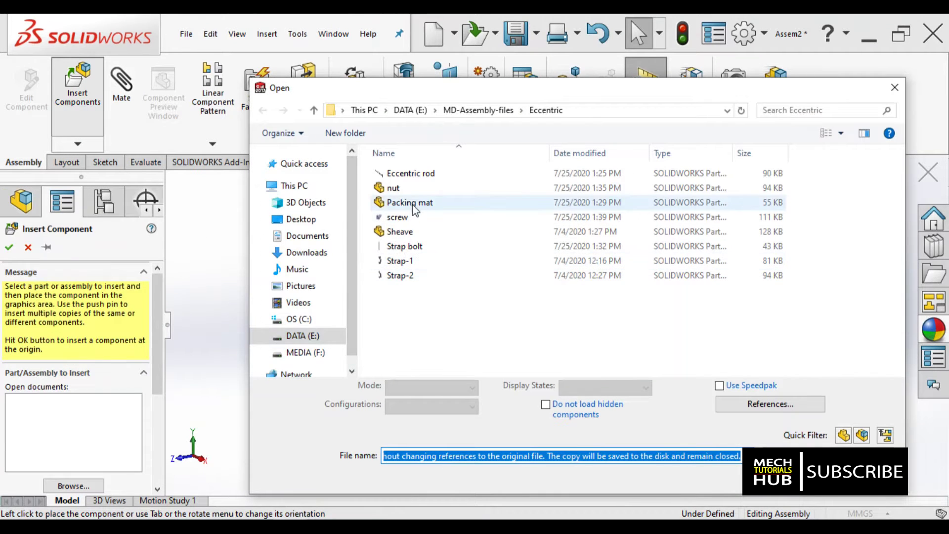
double_click(412, 203)
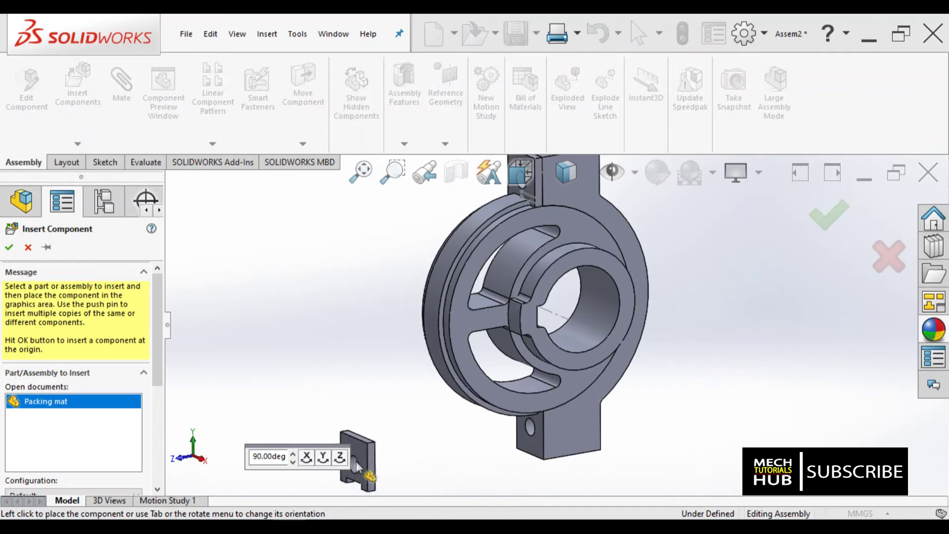
click(340, 457)
click(340, 457)
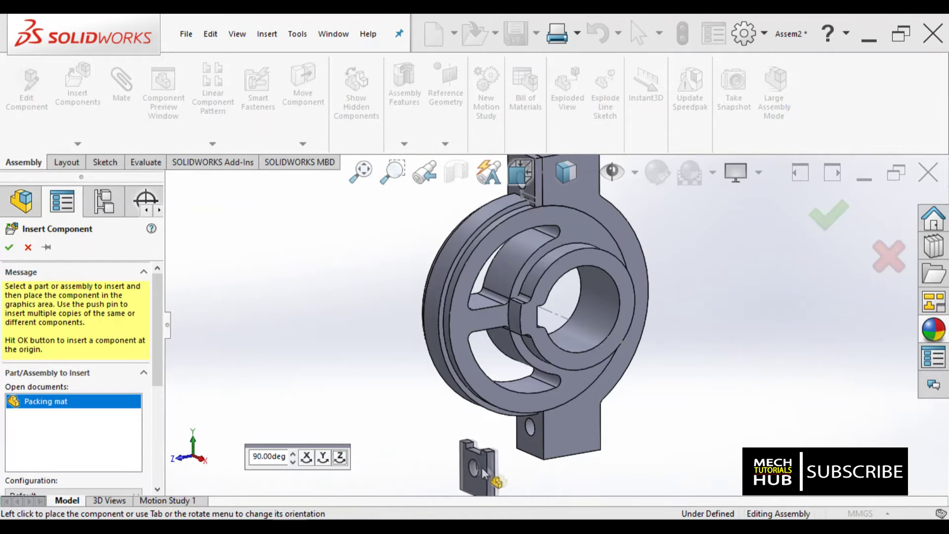
click(498, 467)
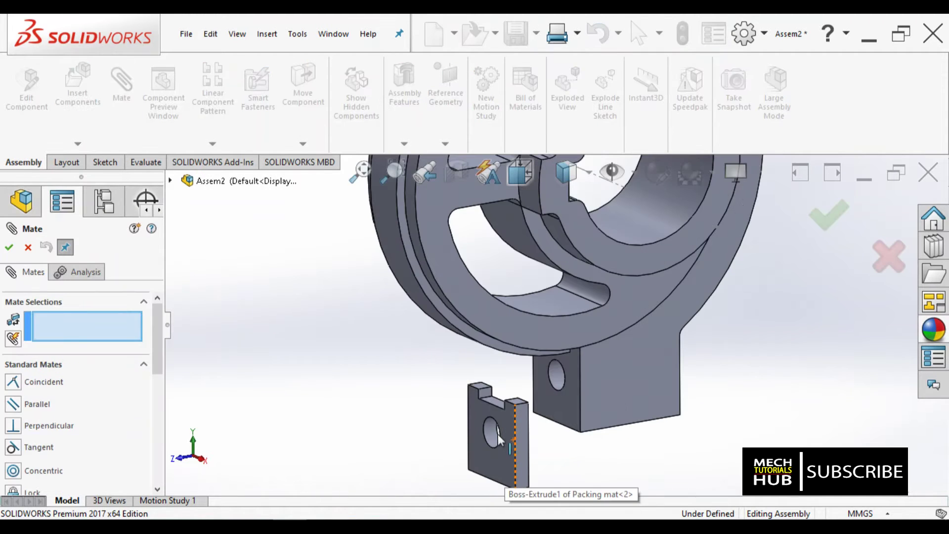
- Add a concentric mate between the second packing mat's hole and the bolt hole in the lower lug of Strap-1
click(493, 431)
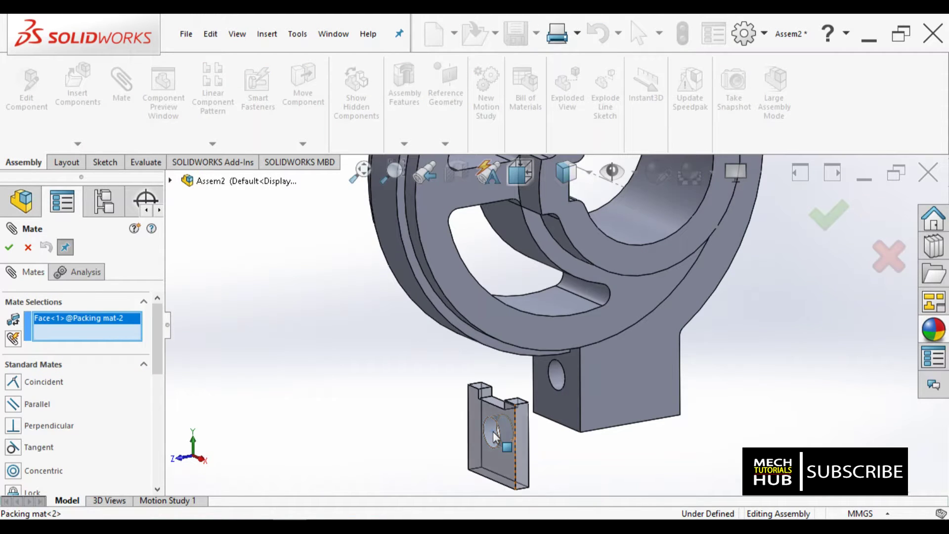
click(556, 381)
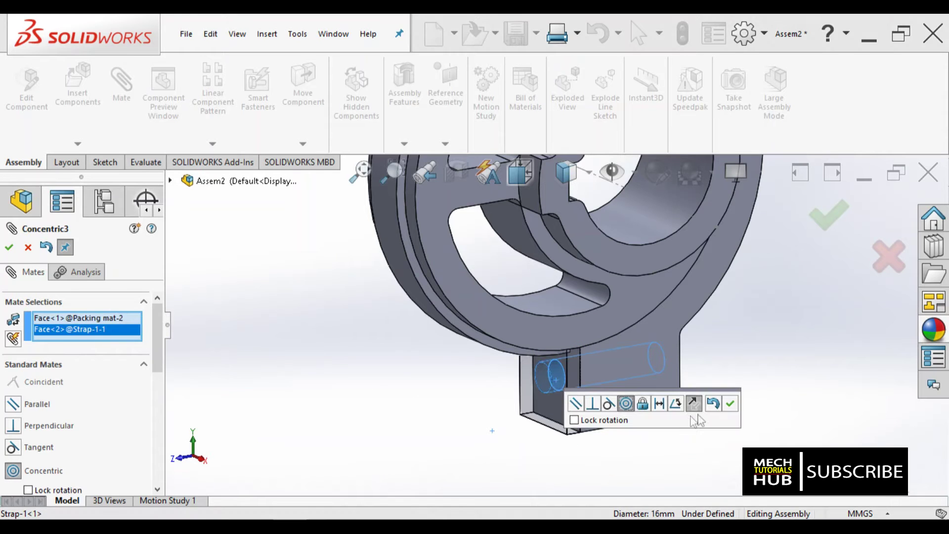
click(730, 405)
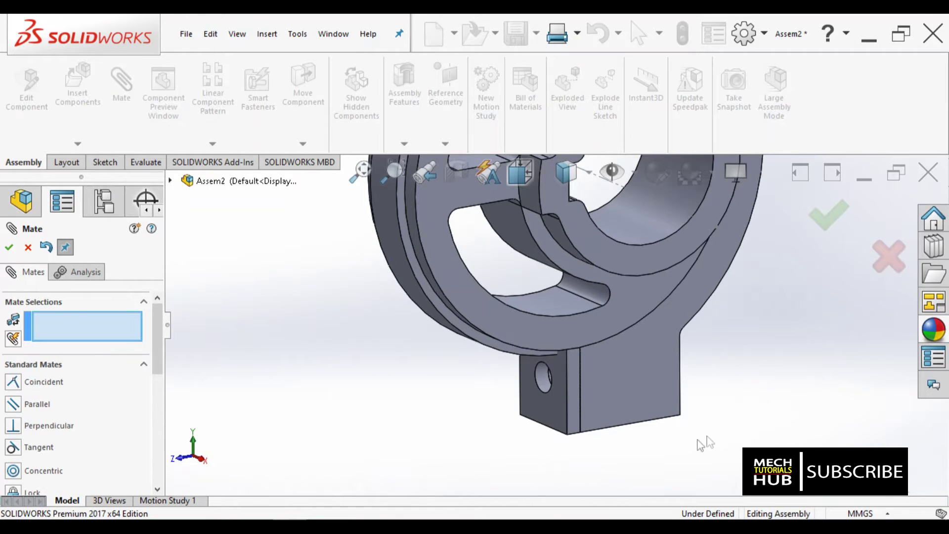
mouse_move(546, 430)
middle_down()
mouse_move(578, 397)
mouse_move(610, 409)
mouse_move(595, 417)
mouse_move(557, 409)
mouse_move(556, 425)
middle_up()
scroll(556, 424, up, 6)
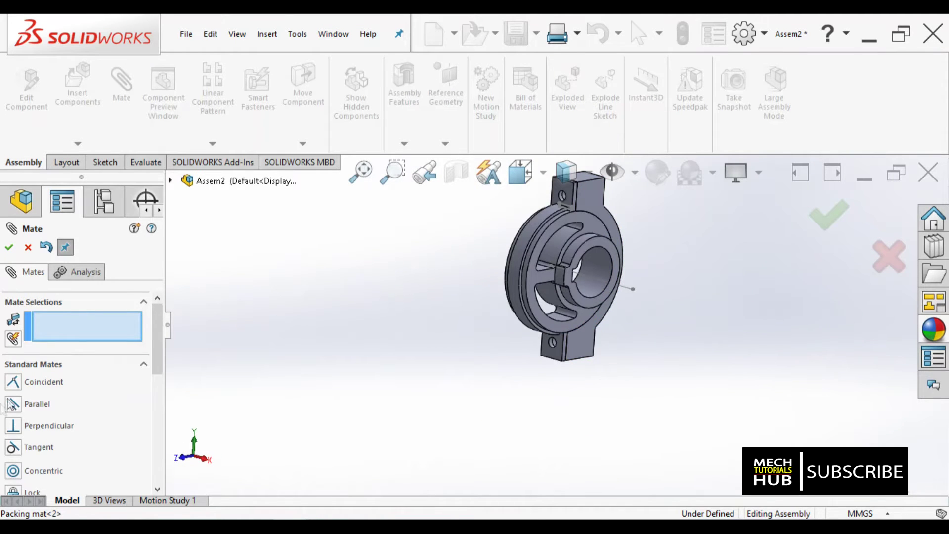
click(9, 247)
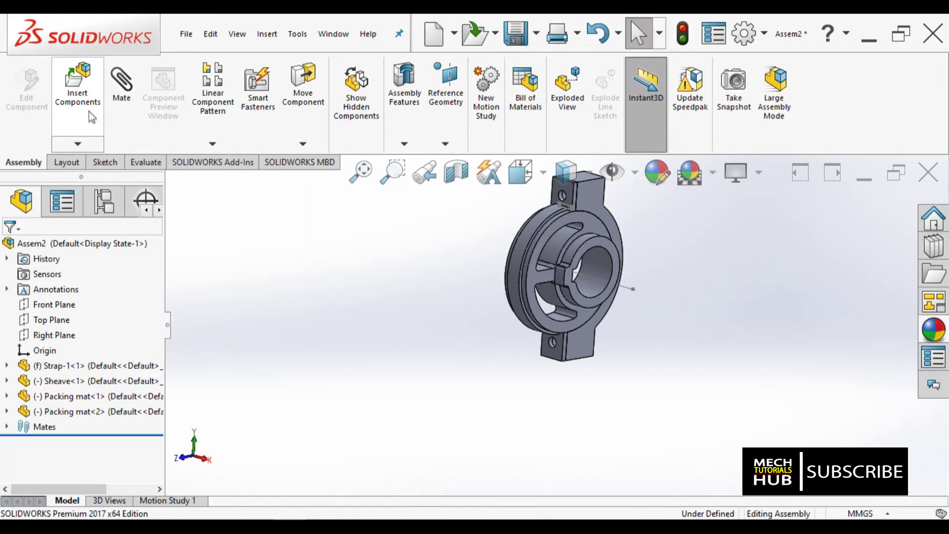
- Insert the Strap-2 part, turned 180 degrees about Y, on the open side of the sheave facing Strap-1
click(79, 109)
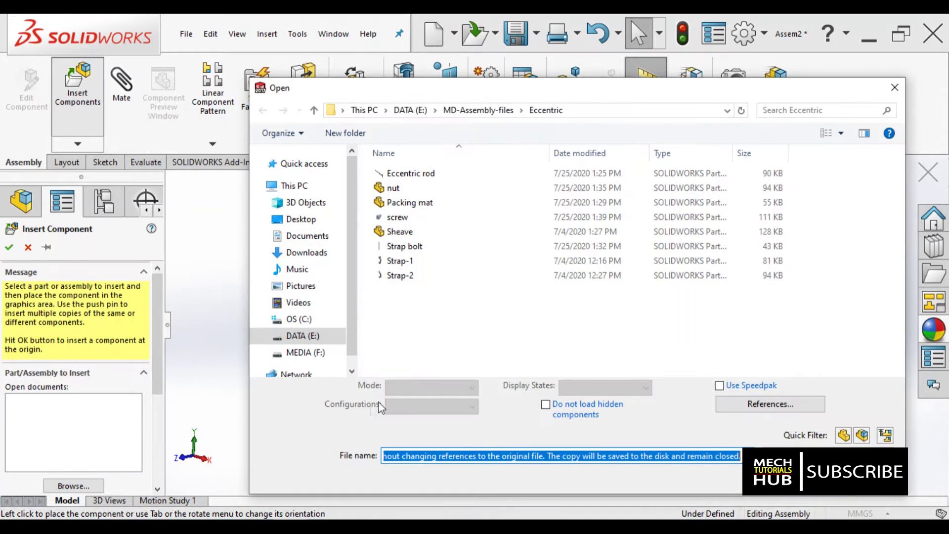
click(398, 276)
click(796, 468)
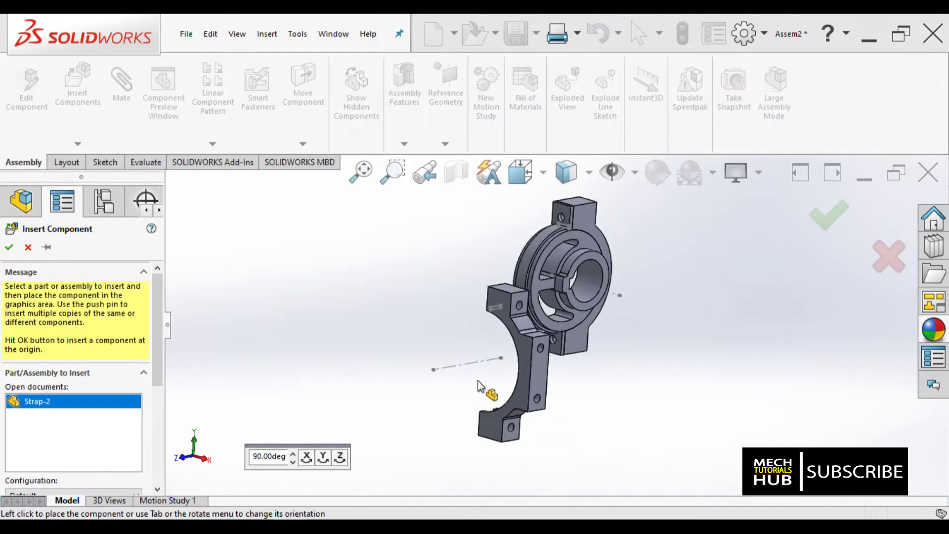
scroll(479, 385, up, 2)
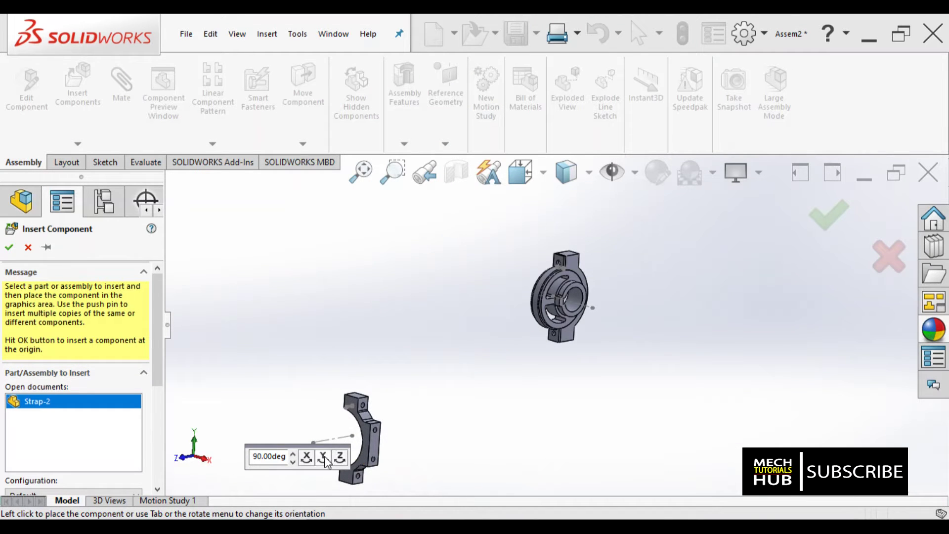
click(322, 457)
click(322, 457)
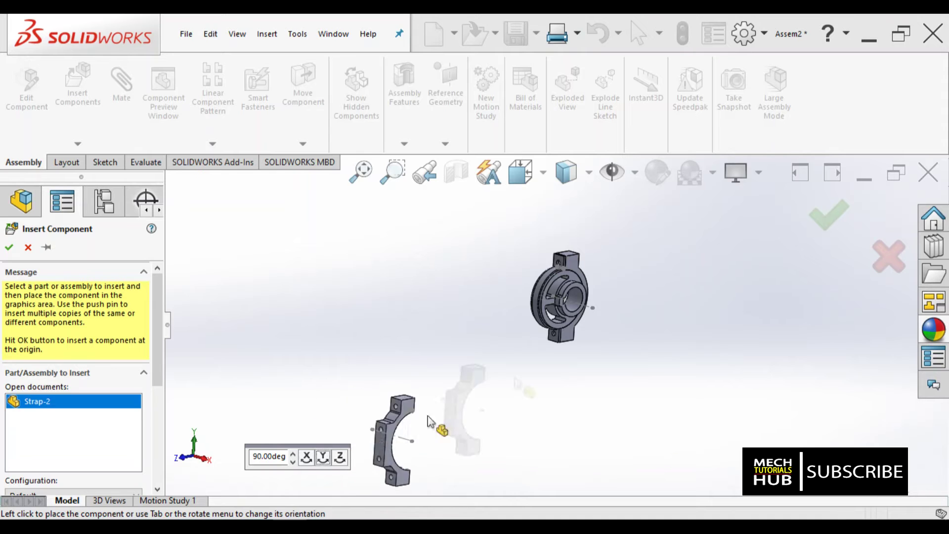
scroll(568, 302, down, 3)
scroll(594, 311, up, 5)
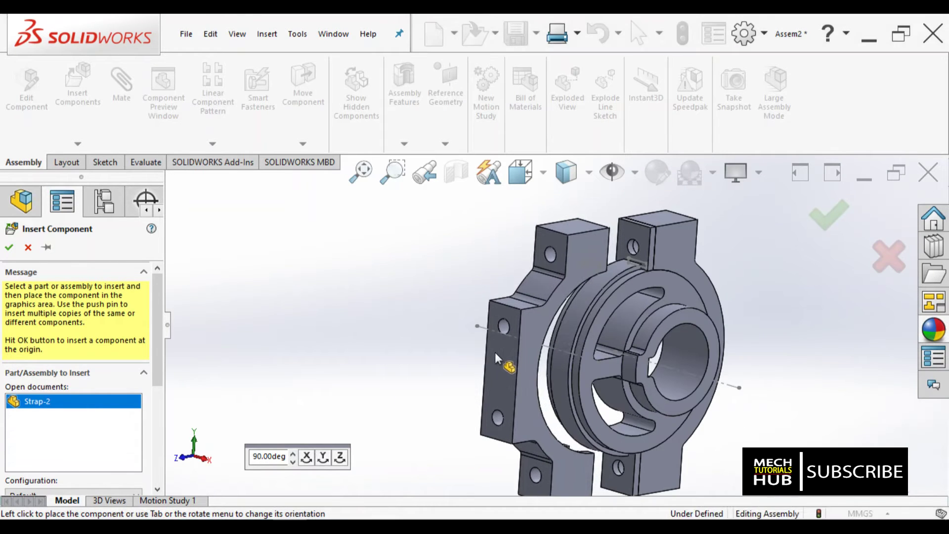
click(494, 352)
- Add a concentric mate between the bolt hole in Strap-2's upper lug and the upper packing mat's hole
middle_drag(790, 326, 732, 381)
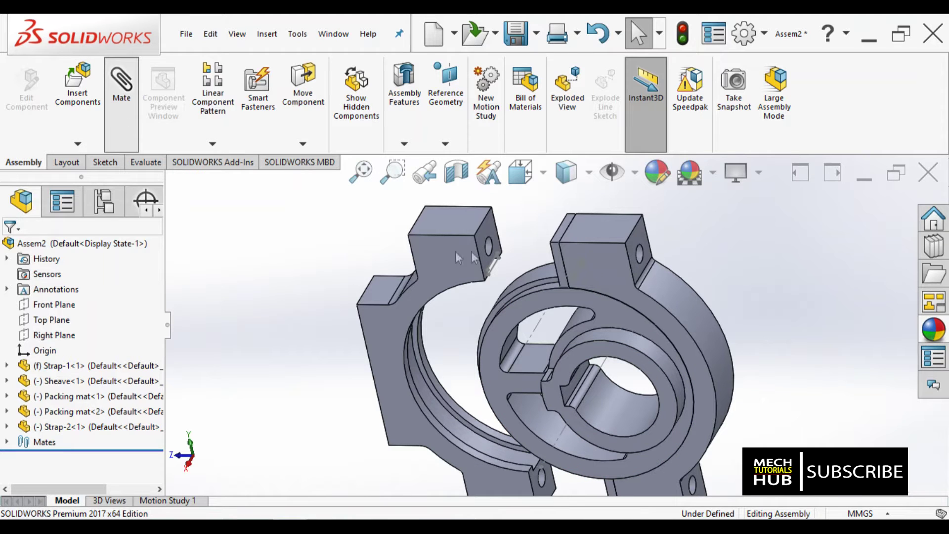
scroll(506, 259, down, 5)
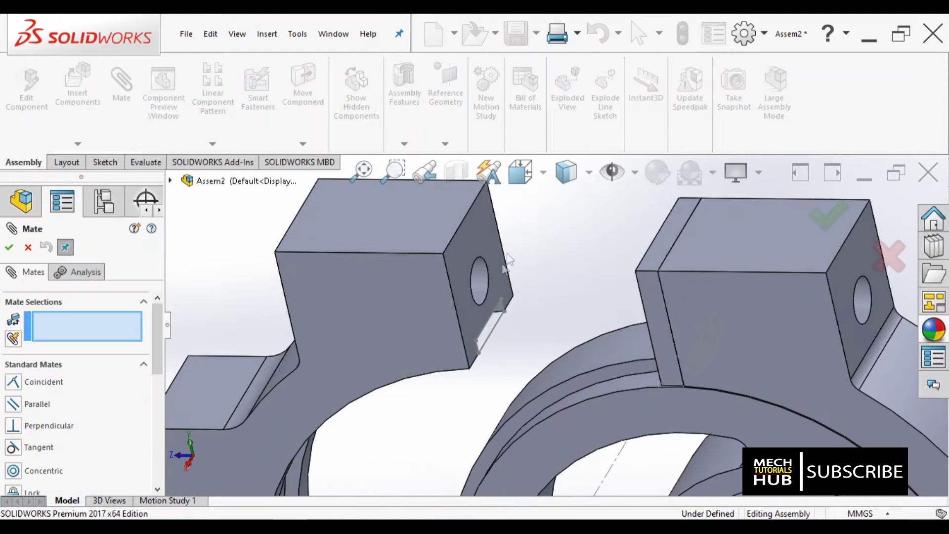
click(474, 286)
scroll(494, 319, up, 5)
scroll(567, 310, down, 3)
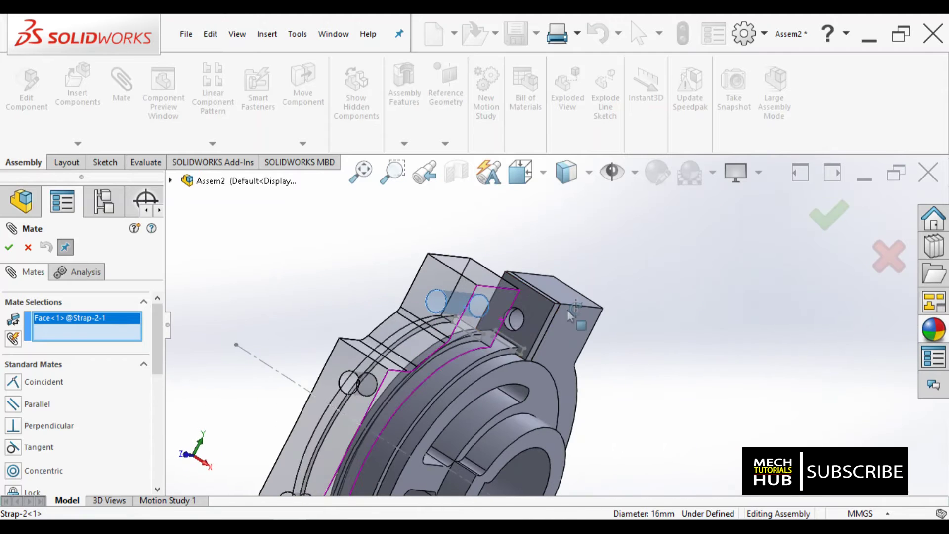
click(509, 324)
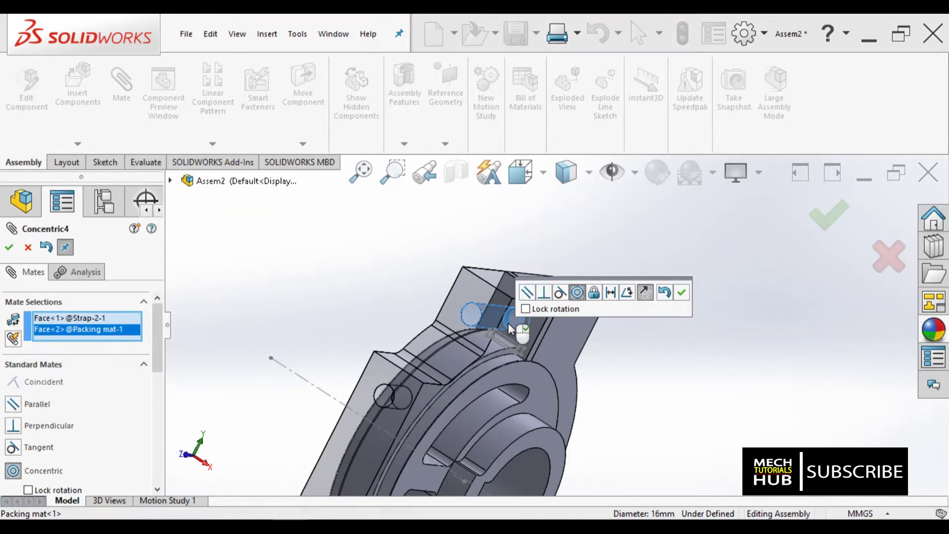
click(680, 295)
- Examine how Strap-2 meets the packing mats and Strap-1 at the upper and lower lugs
scroll(636, 329, up, 4)
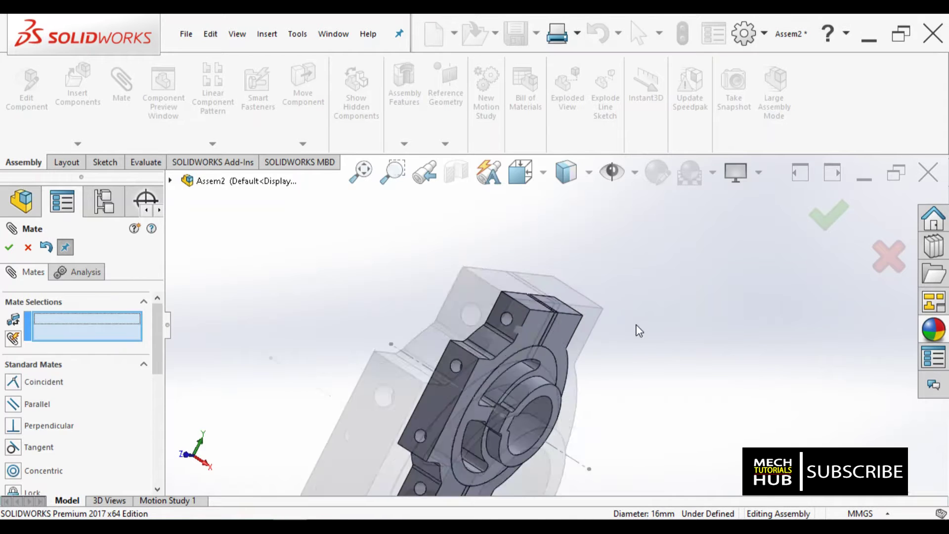
middle_drag(609, 362, 532, 304)
scroll(519, 321, down, 6)
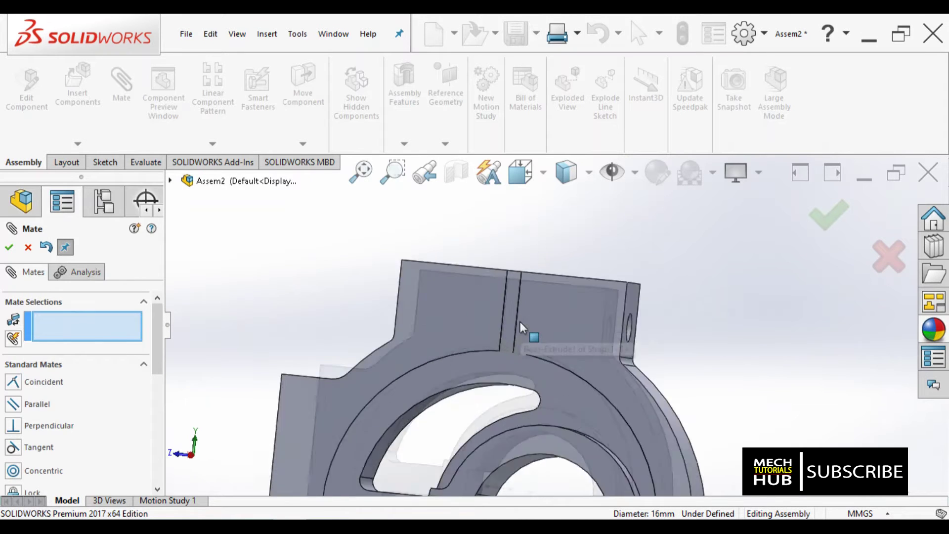
scroll(520, 322, up, 6)
scroll(554, 437, down, 6)
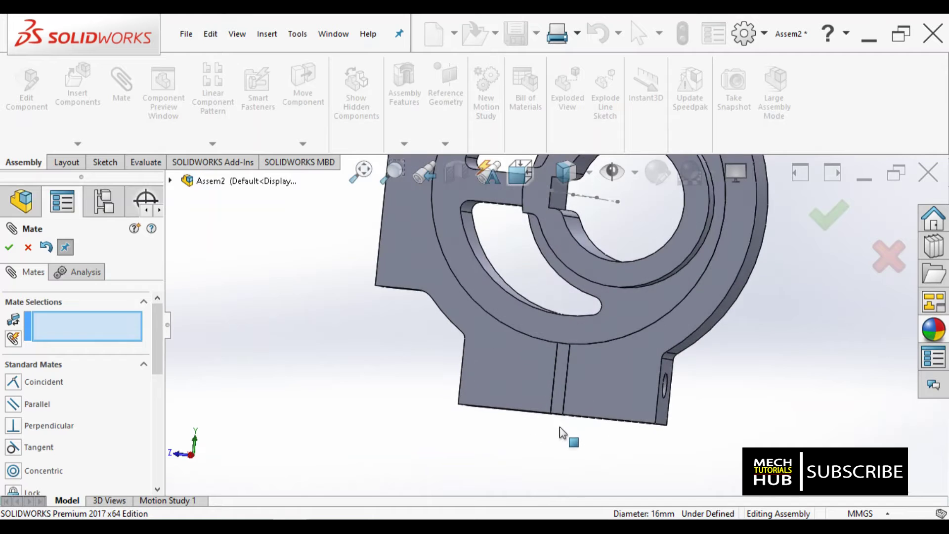
scroll(562, 347, up, 3)
scroll(546, 279, down, 2)
middle_drag(545, 284, 566, 134)
middle_drag(563, 430, 559, 373)
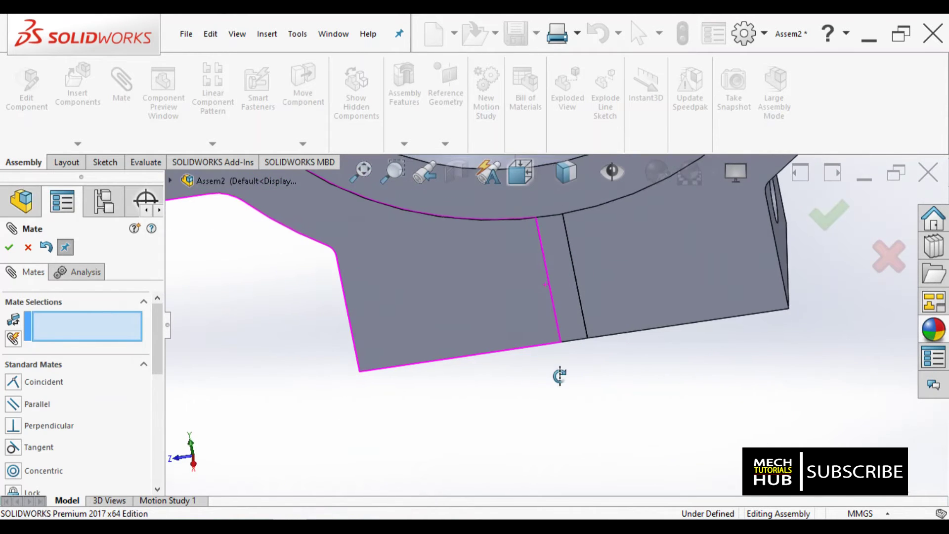
scroll(559, 378, up, 8)
scroll(537, 312, down, 2)
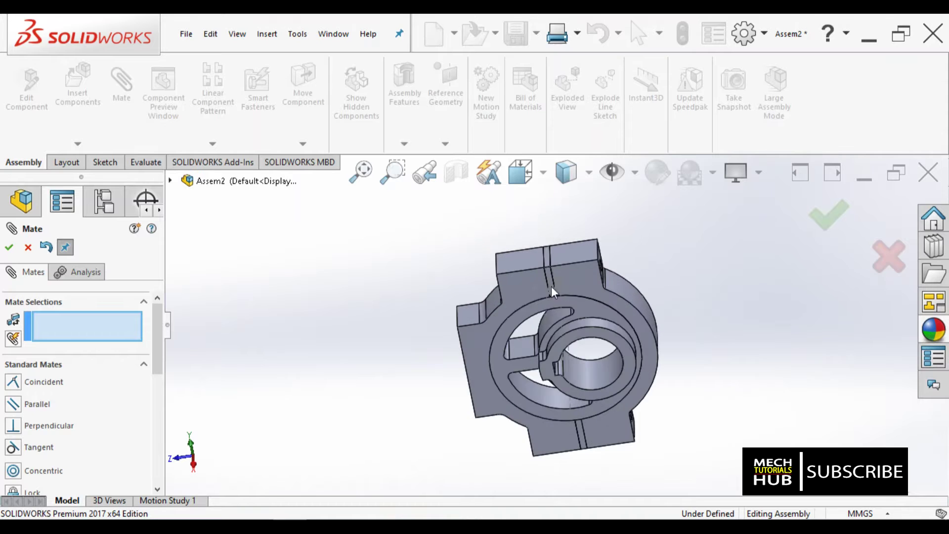
scroll(550, 286, down, 2)
scroll(553, 301, up, 3)
middle_drag(549, 338, 524, 392)
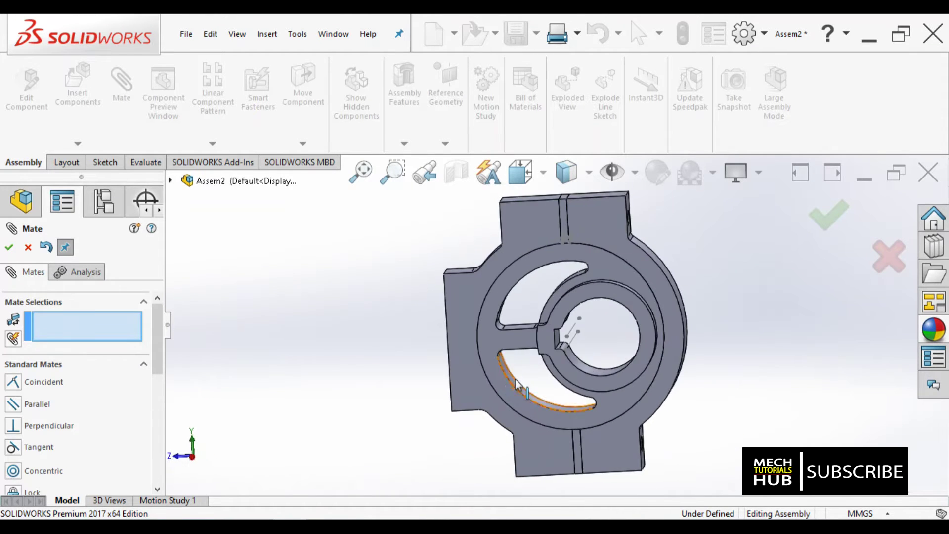
scroll(556, 320, up, 5)
scroll(562, 283, down, 3)
scroll(575, 341, down, 2)
middle_drag(578, 367, 605, 357)
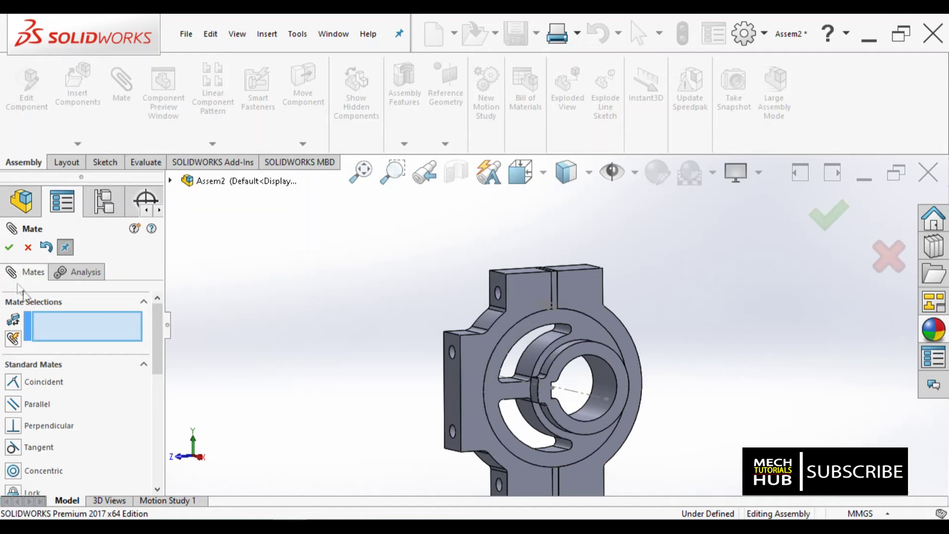
click(9, 247)
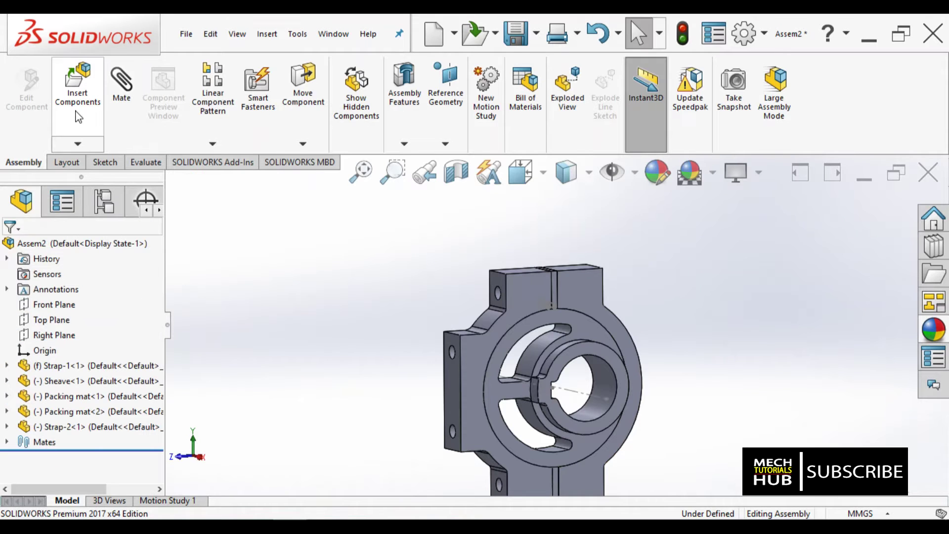
- Insert the Strap bolt beside Strap-1's upper lug, rotated in 90-degree increments to lie along Z with its head facing away from the straps
click(76, 130)
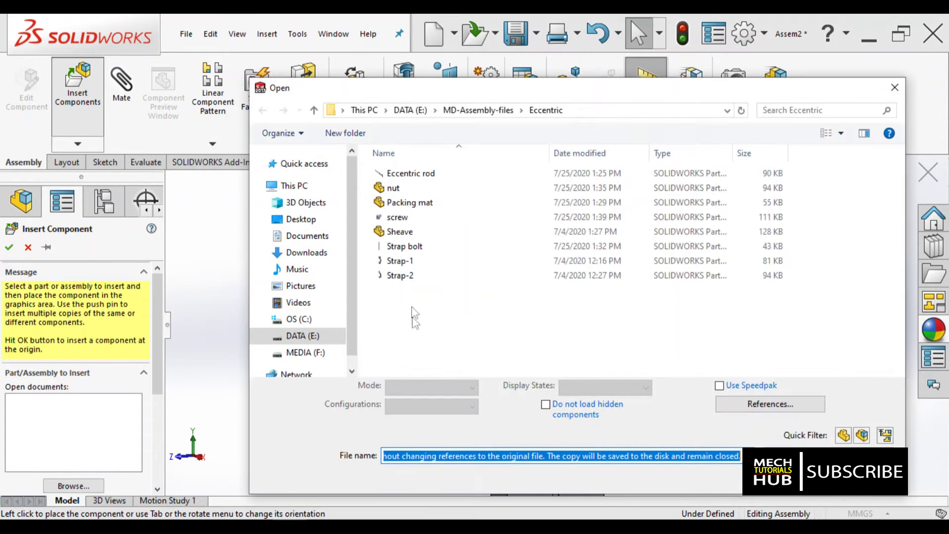
click(412, 247)
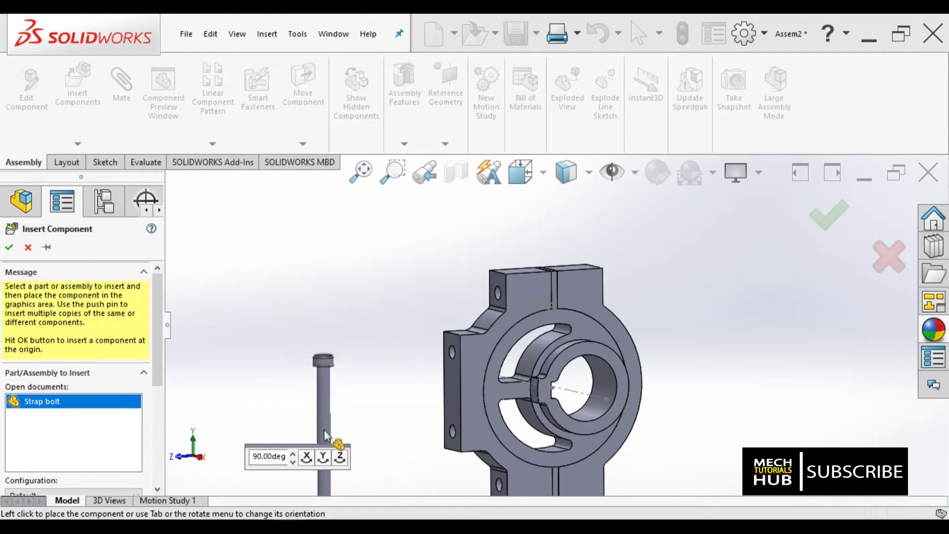
click(344, 461)
click(345, 462)
click(345, 462)
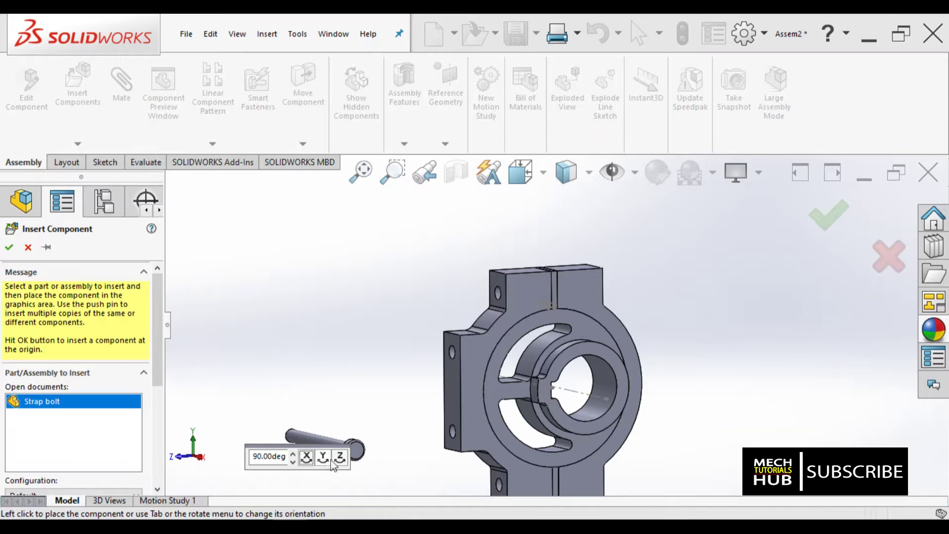
click(339, 460)
click(340, 459)
click(340, 460)
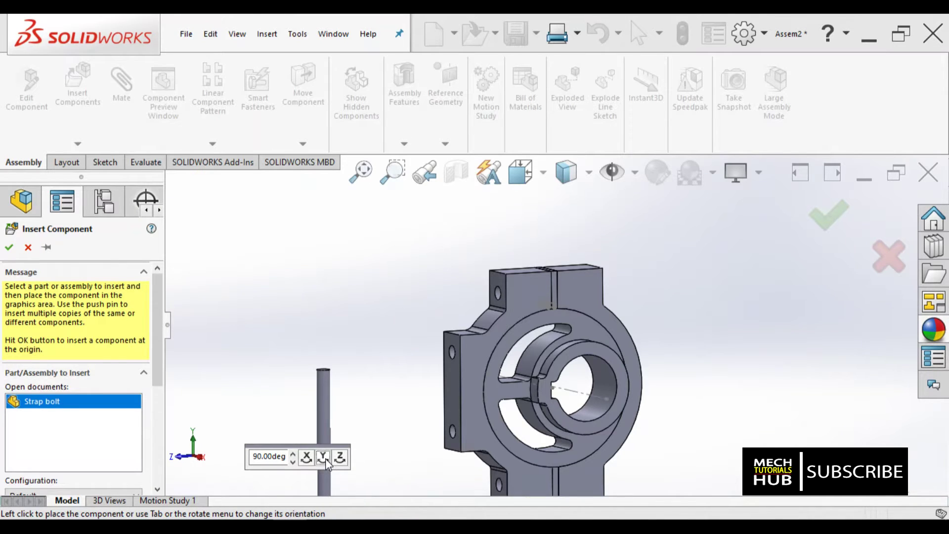
click(325, 458)
scroll(329, 435, up, 4)
scroll(395, 413, down, 2)
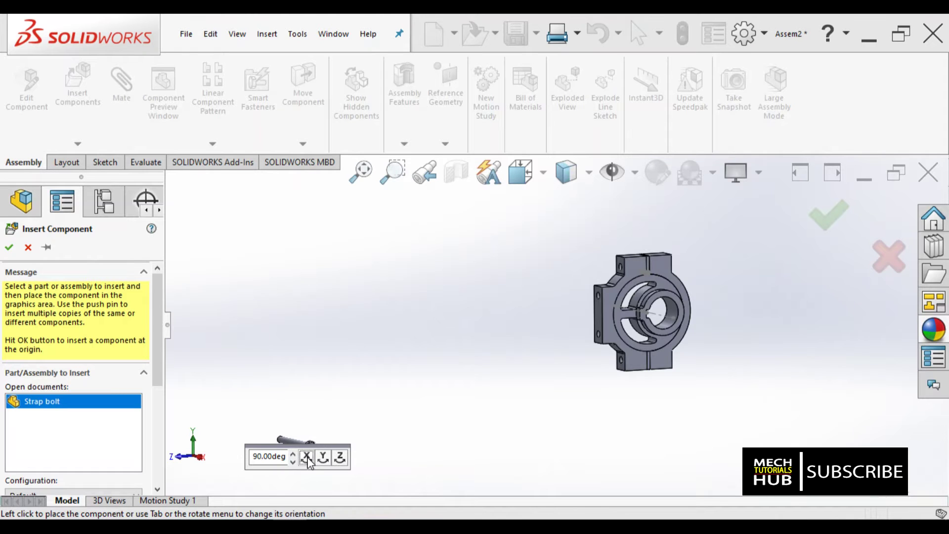
click(323, 459)
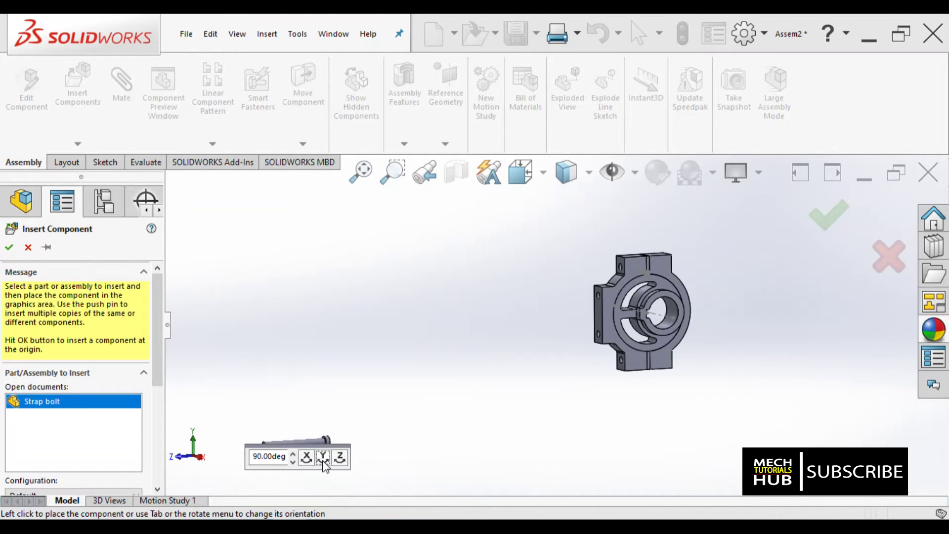
scroll(731, 277, down, 4)
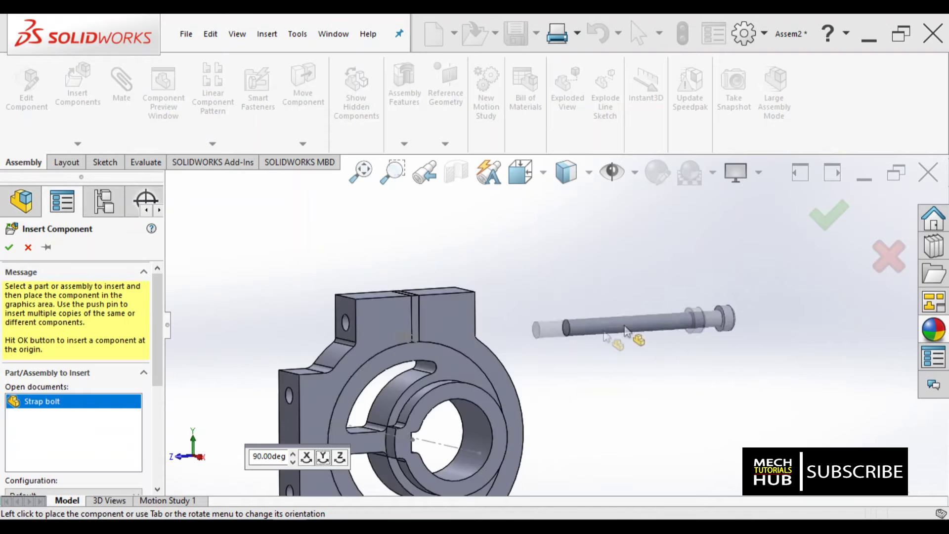
click(572, 322)
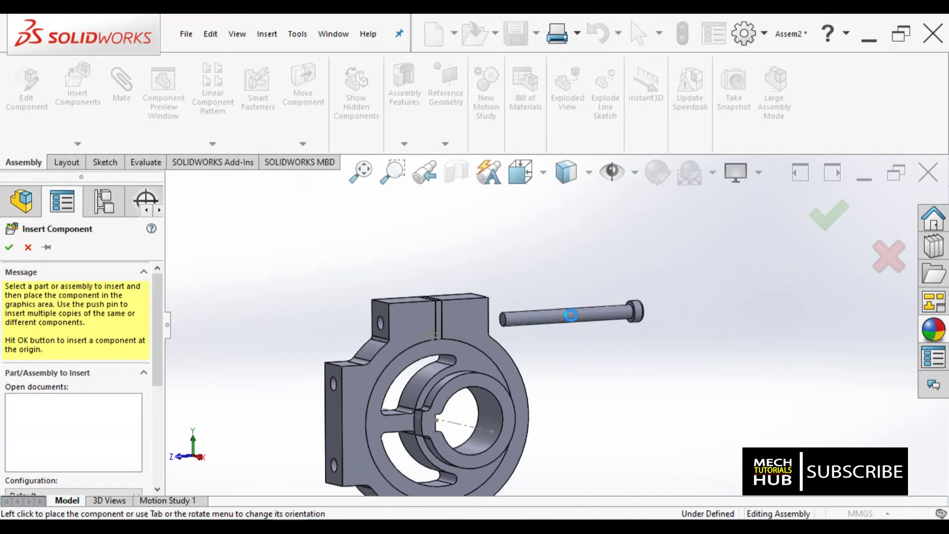
- Add a concentric mate between the strap bolt's shank and the hole in Strap-1's upper lug
click(120, 107)
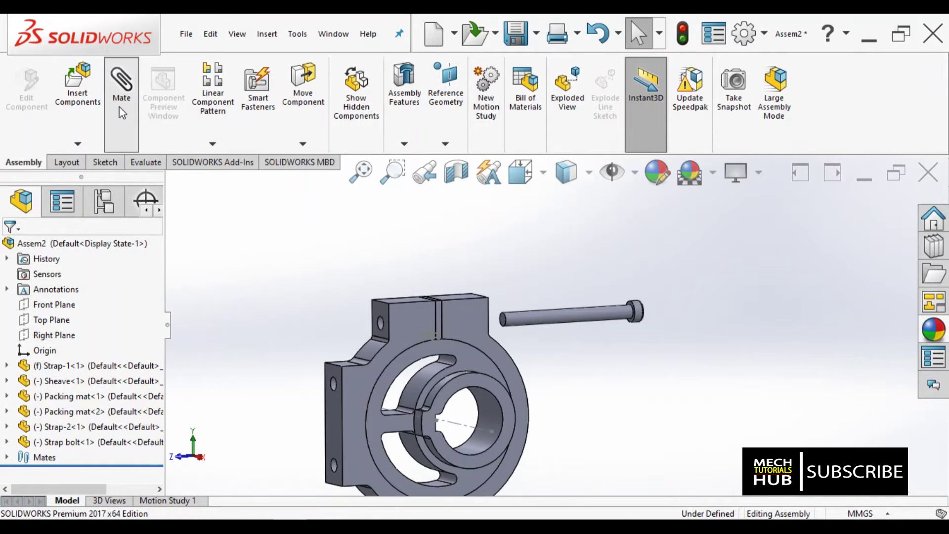
scroll(482, 336, down, 3)
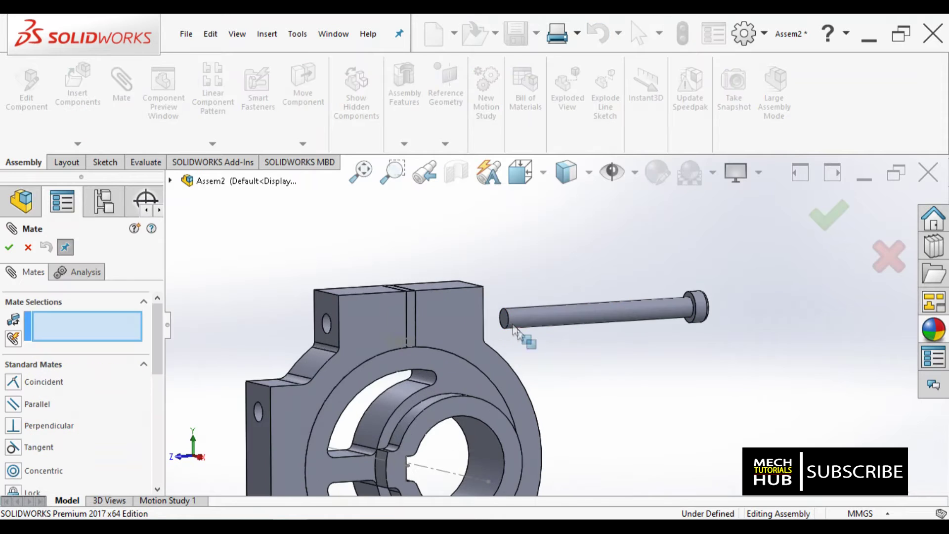
click(529, 320)
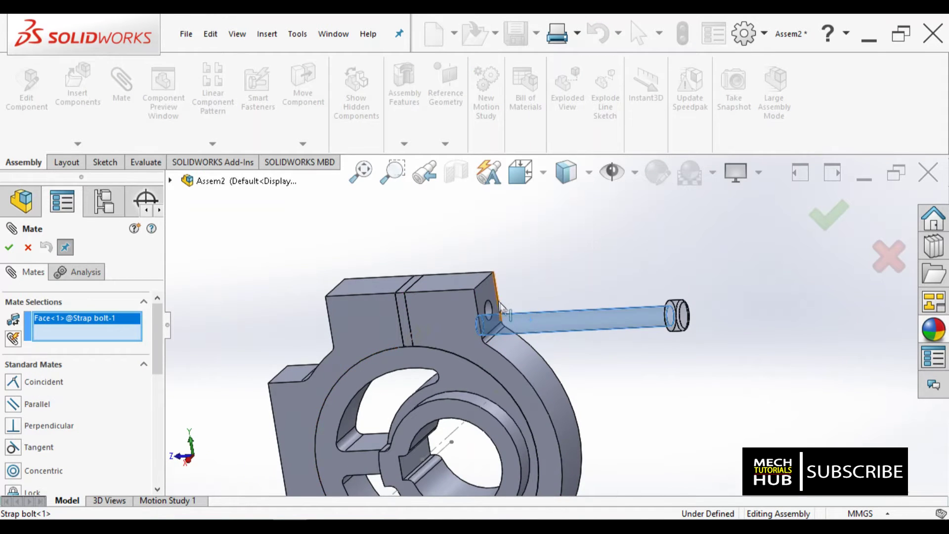
scroll(491, 324, down, 5)
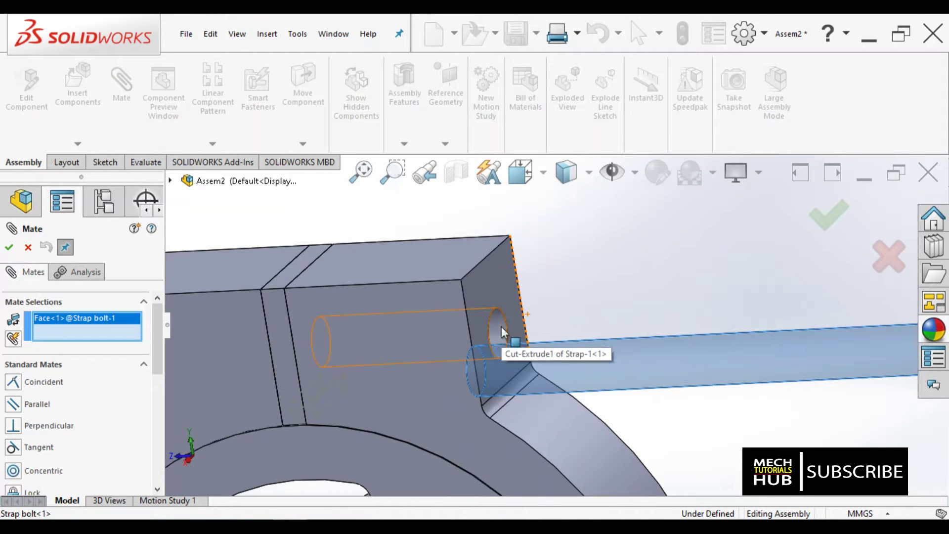
click(501, 326)
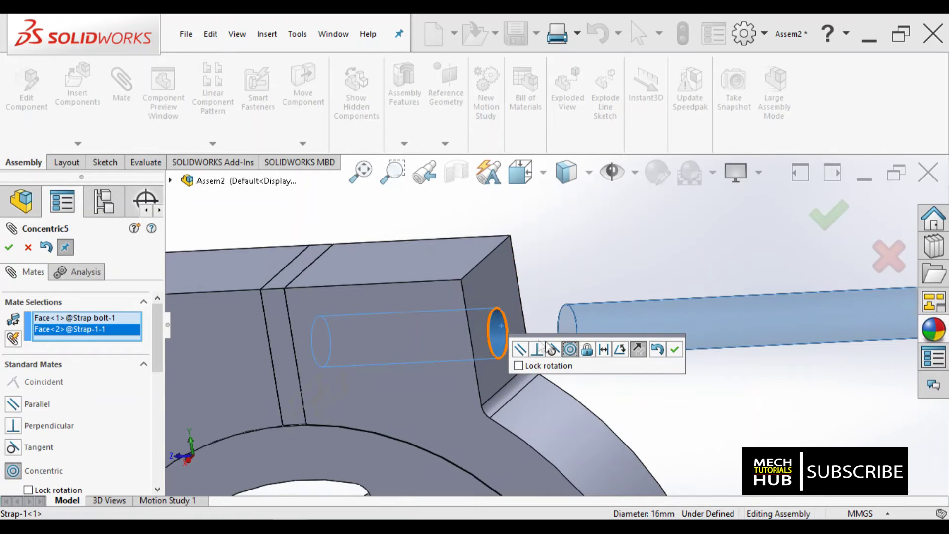
click(674, 352)
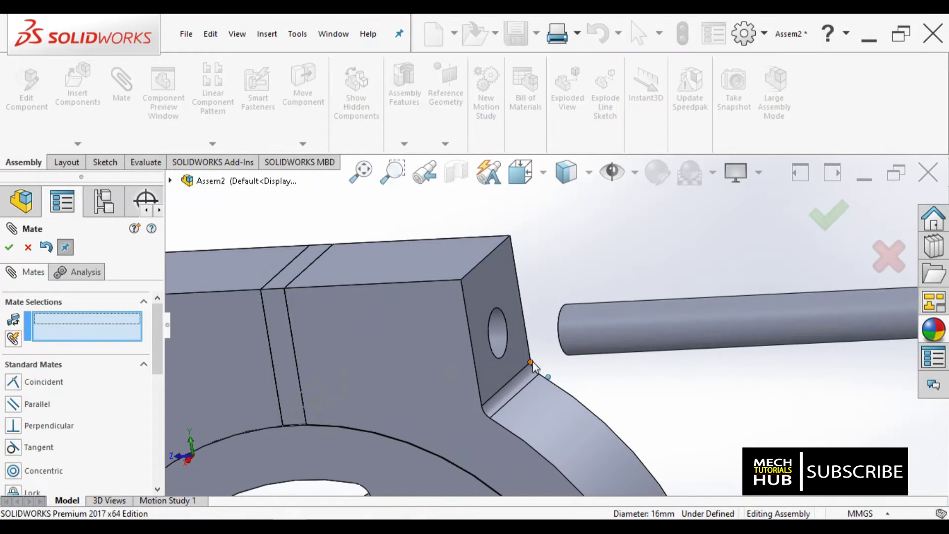
- Add a coincident mate between the underside of the strap bolt's head and the outer face of Strap-1's upper lug
scroll(531, 361, up, 5)
scroll(648, 319, down, 3)
mouse_move(648, 326)
middle_down()
mouse_move(669, 354)
mouse_move(692, 354)
mouse_move(653, 342)
middle_up()
scroll(580, 390, down, 3)
scroll(449, 335, down, 2)
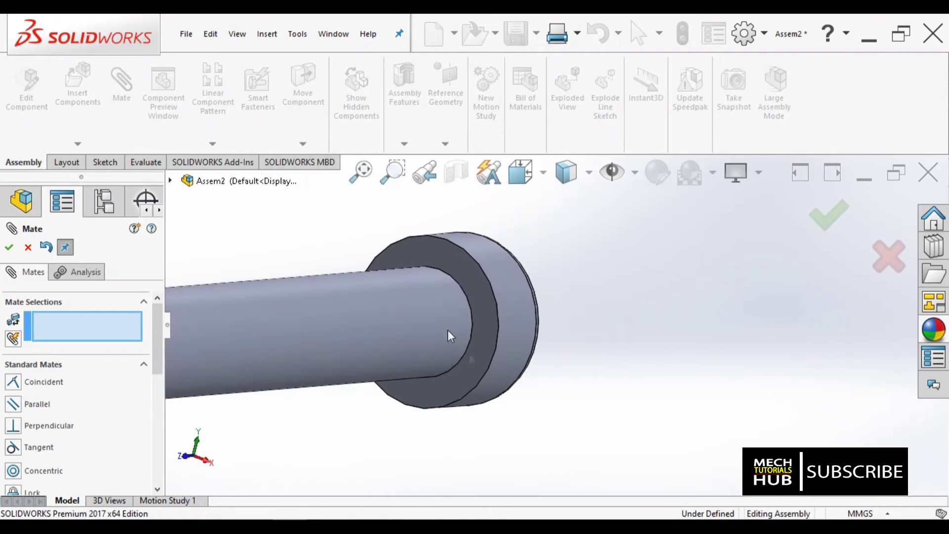
click(478, 295)
scroll(616, 369, up, 5)
middle_drag(616, 370, 477, 445)
scroll(383, 341, down, 3)
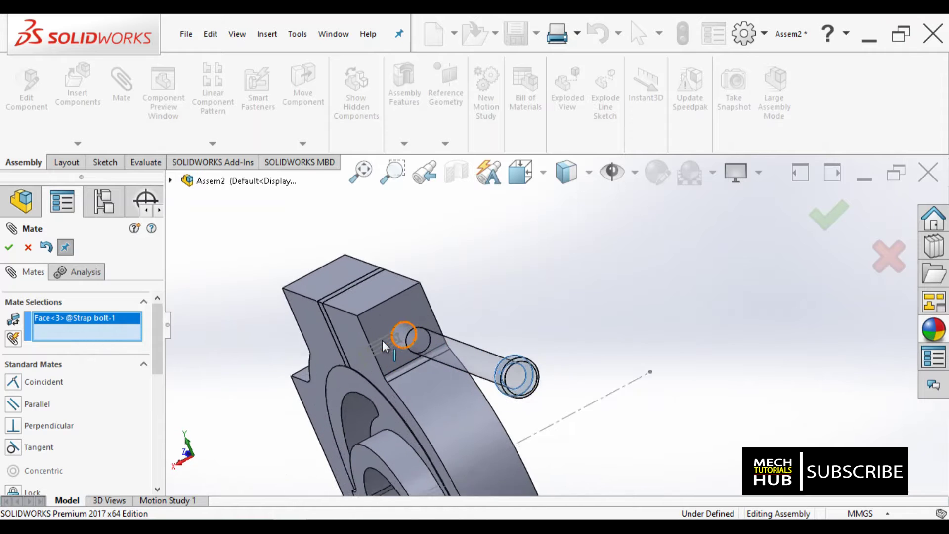
click(398, 314)
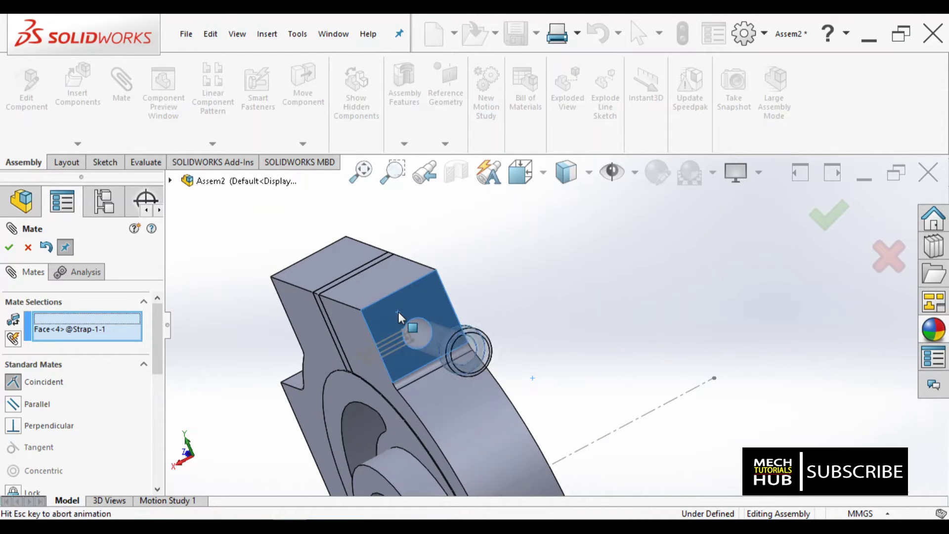
click(381, 281)
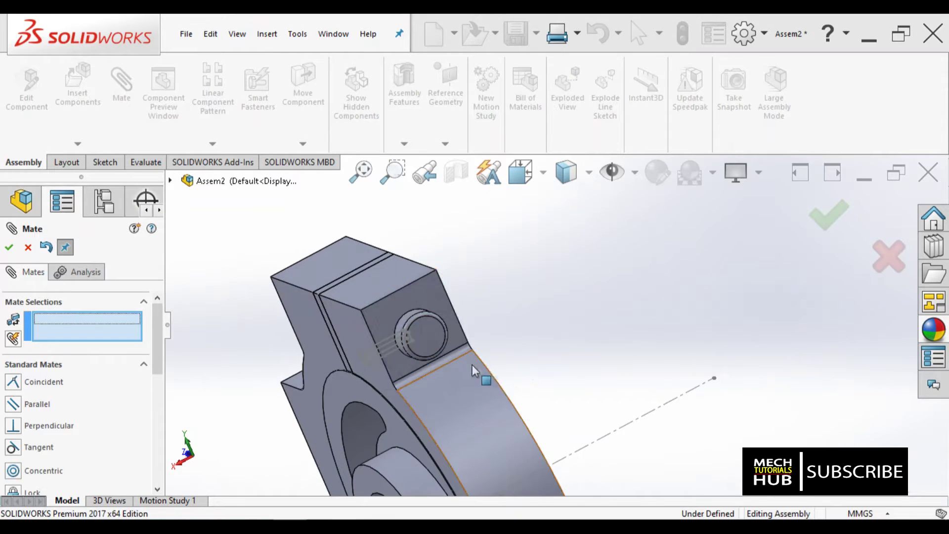
scroll(464, 373, up, 5)
middle_drag(468, 389, 543, 286)
scroll(558, 351, up, 4)
scroll(578, 394, down, 4)
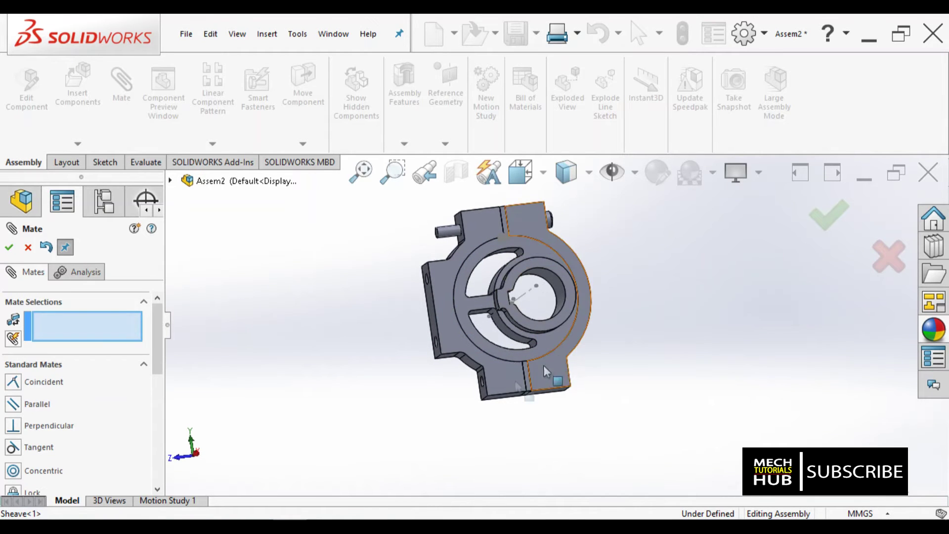
click(12, 248)
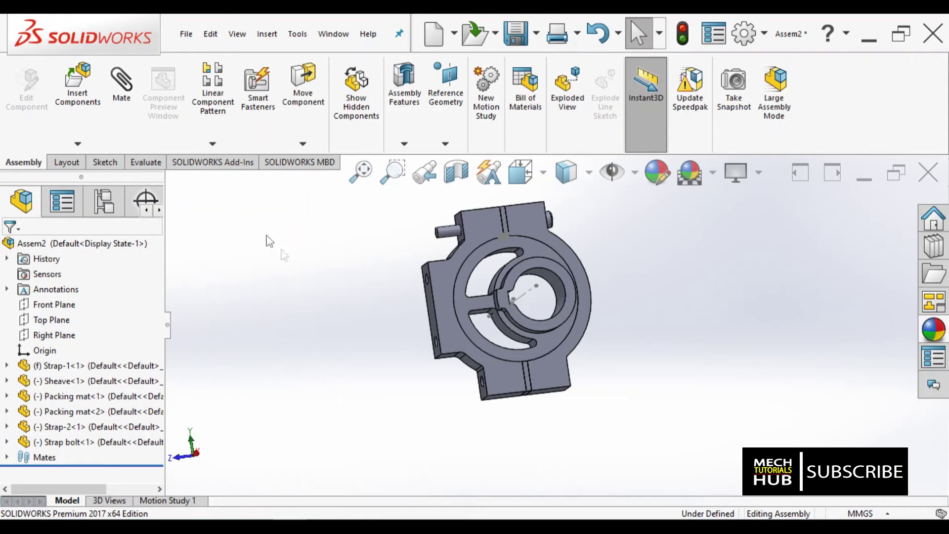
- Insert a second Strap bolt below the lower lugs, rotated in 90-degree increments to lie along Z with its head on Strap-1's side
click(74, 106)
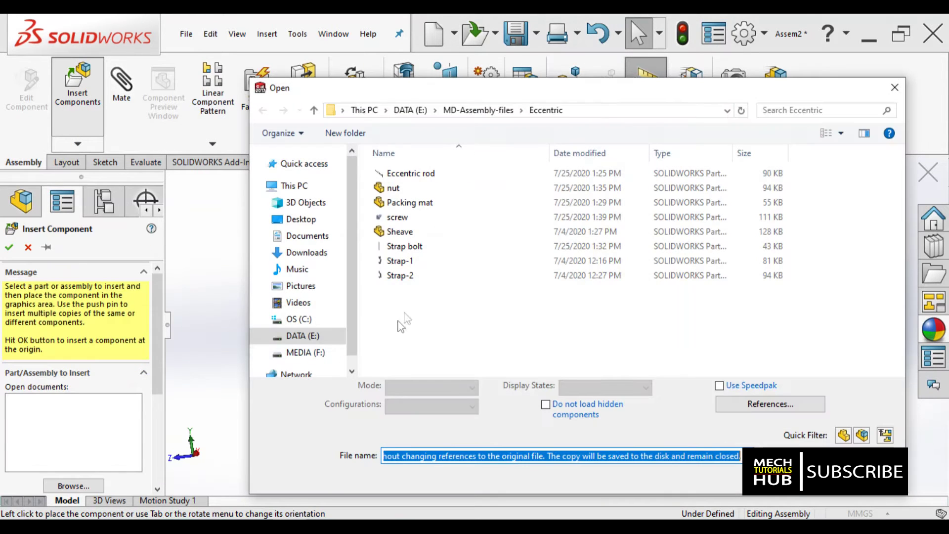
double_click(401, 246)
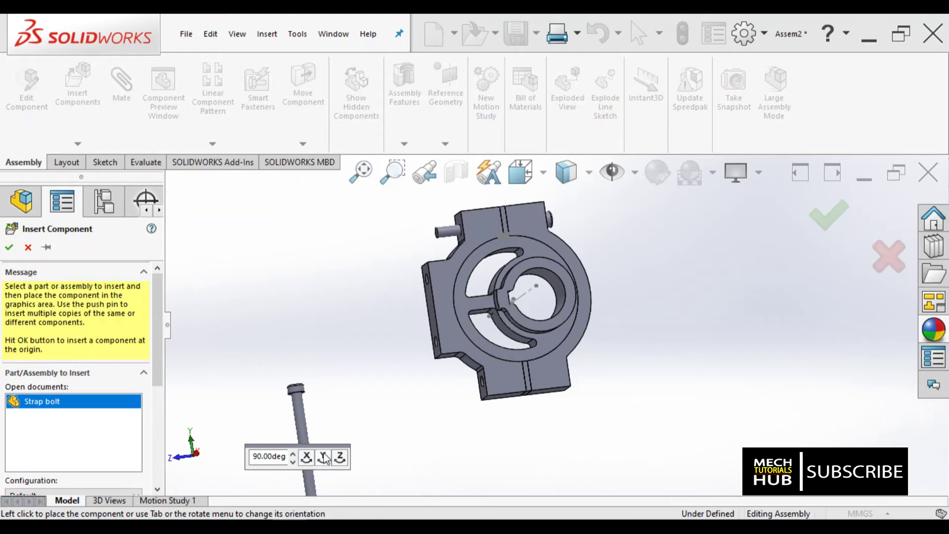
click(339, 458)
click(340, 458)
click(340, 458)
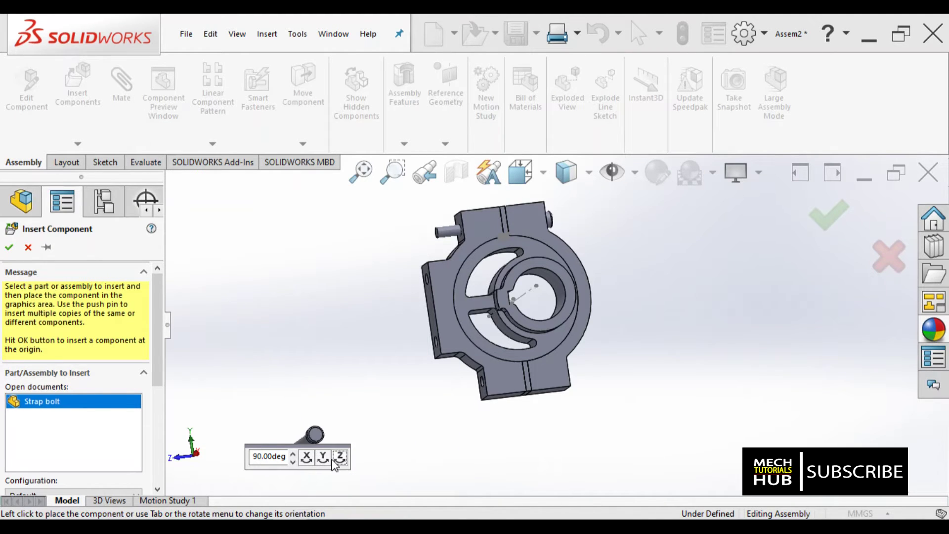
click(340, 457)
click(323, 458)
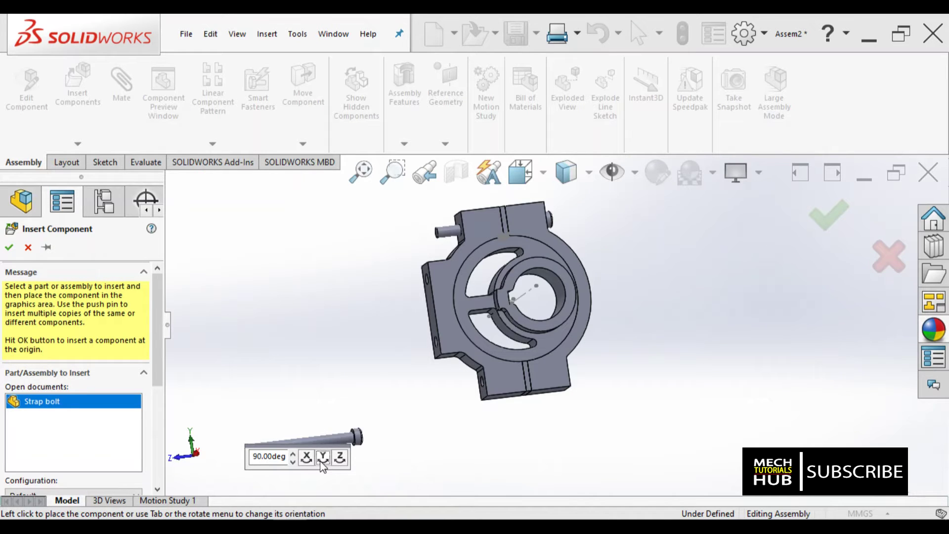
click(572, 426)
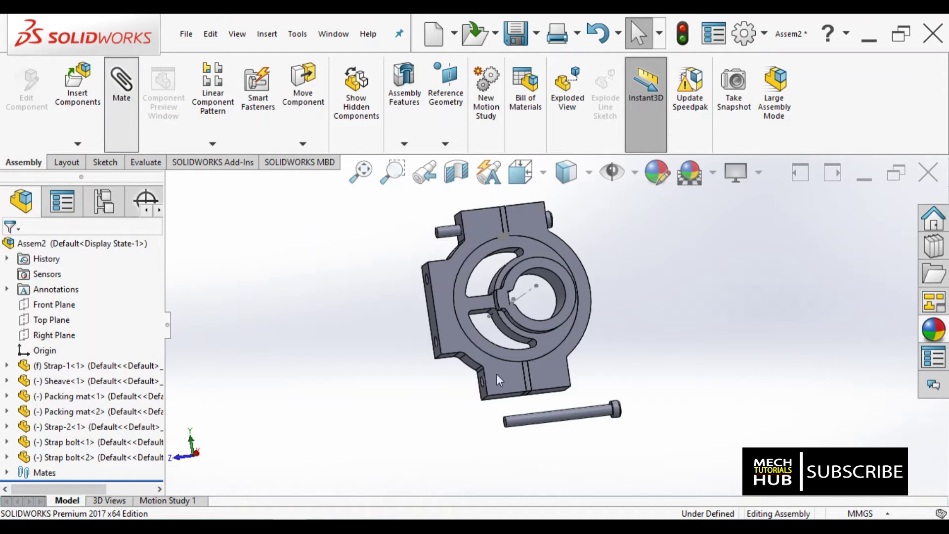
- Add a concentric mate between the second strap bolt's shank and the hole in Strap-1's lower lug
click(582, 419)
scroll(572, 381, down, 5)
middle_drag(576, 366, 521, 389)
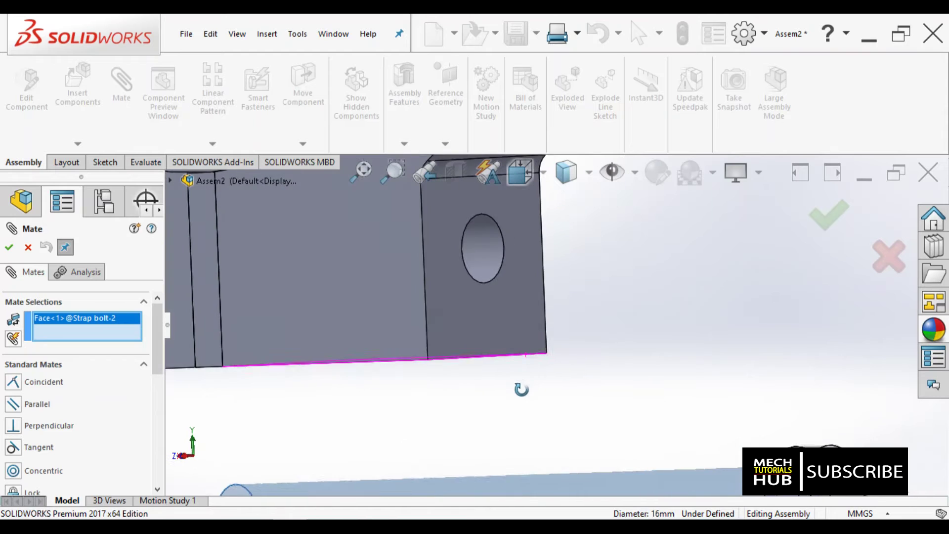
click(479, 257)
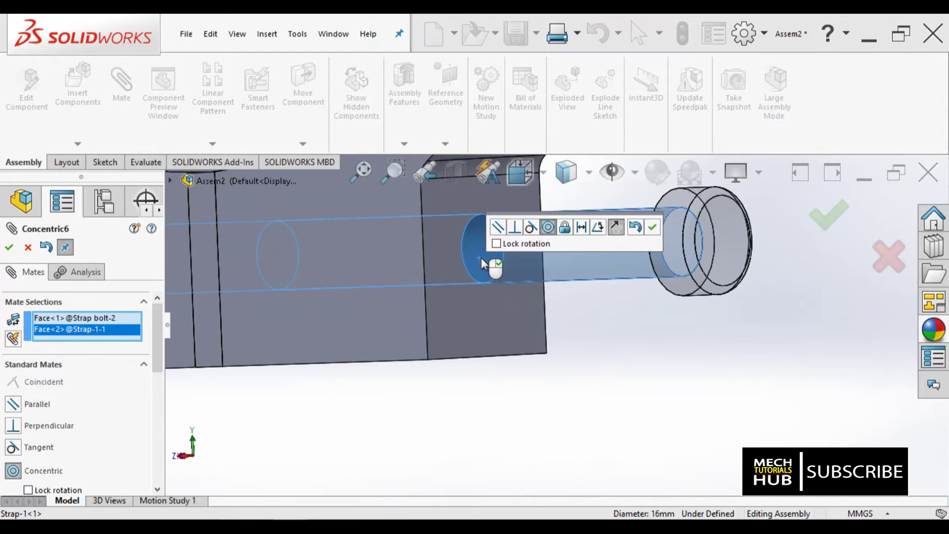
click(652, 228)
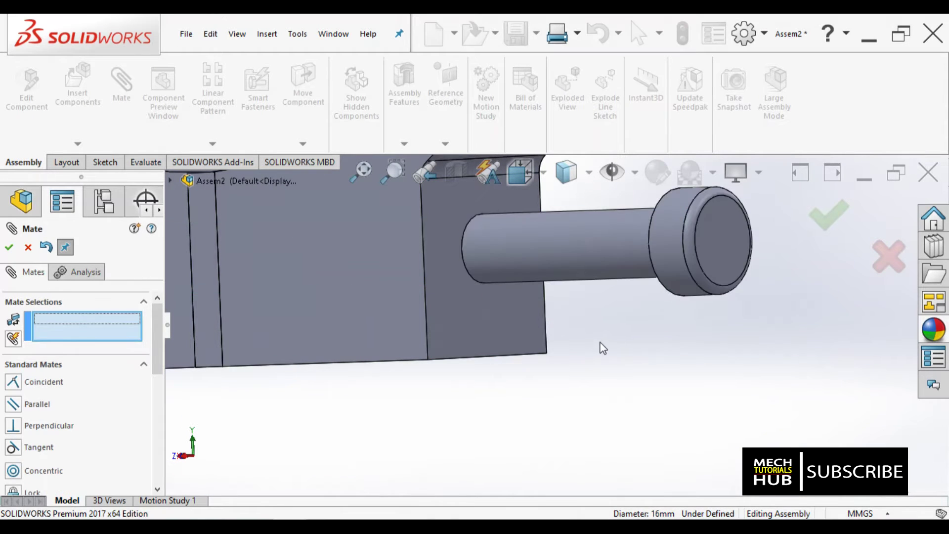
- Add a coincident mate between the underside of the second strap bolt's head and the outer face of Strap-1's lower lug
middle_drag(603, 353, 535, 391)
click(662, 269)
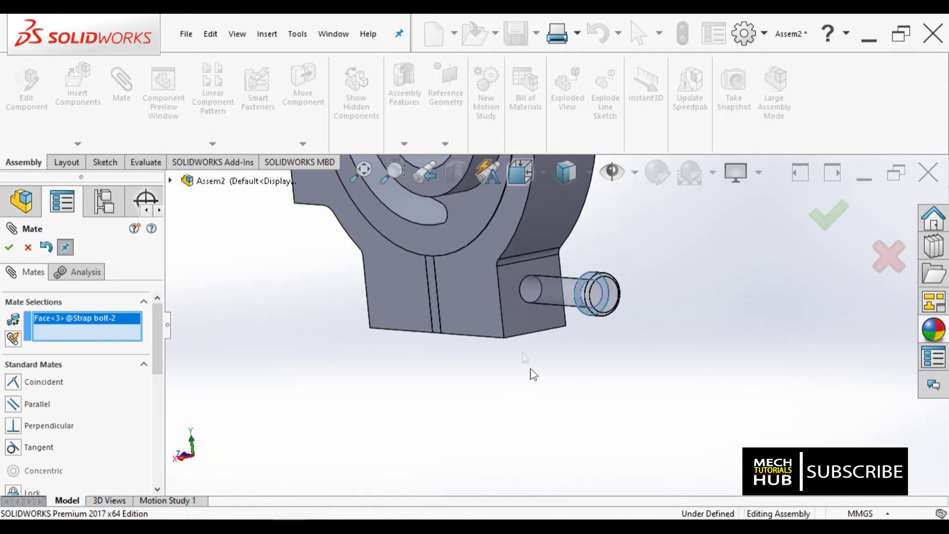
click(518, 326)
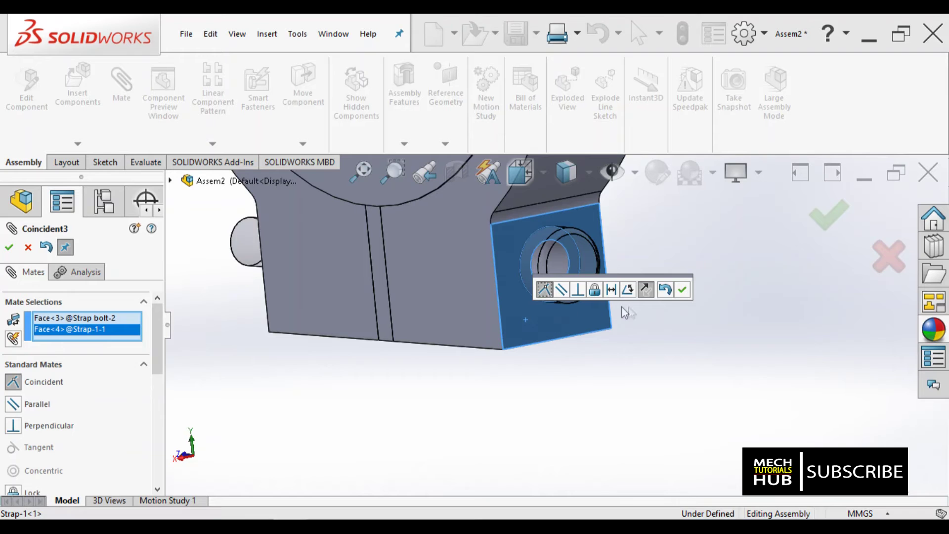
click(681, 292)
scroll(554, 376, up, 8)
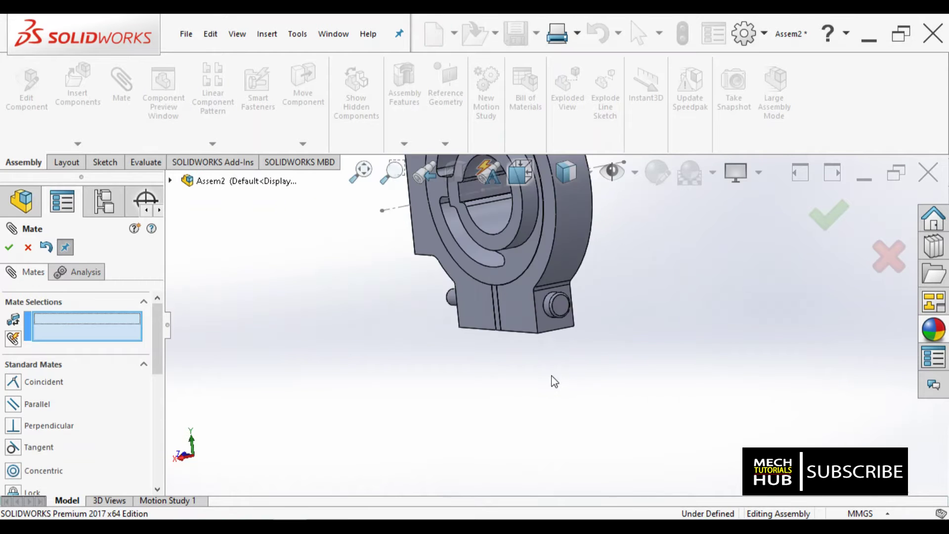
middle_drag(549, 381, 540, 298)
scroll(612, 339, up, 3)
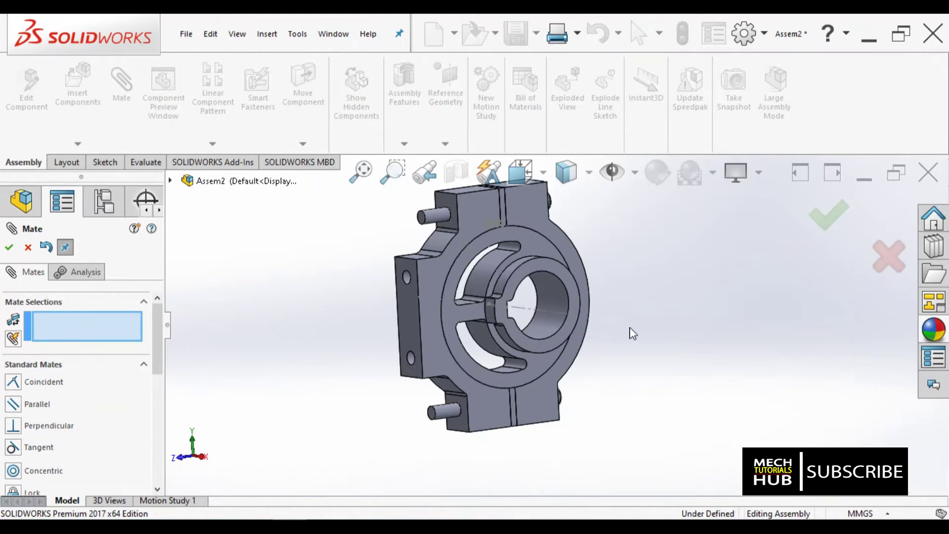
scroll(697, 349, up, 2)
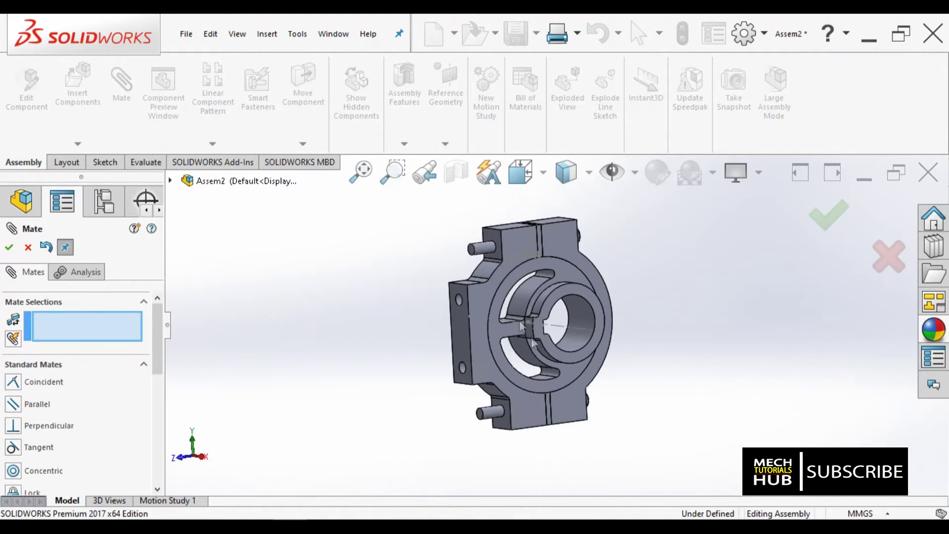
mouse_move(717, 360)
middle_down()
mouse_move(673, 339)
mouse_move(712, 357)
middle_up()
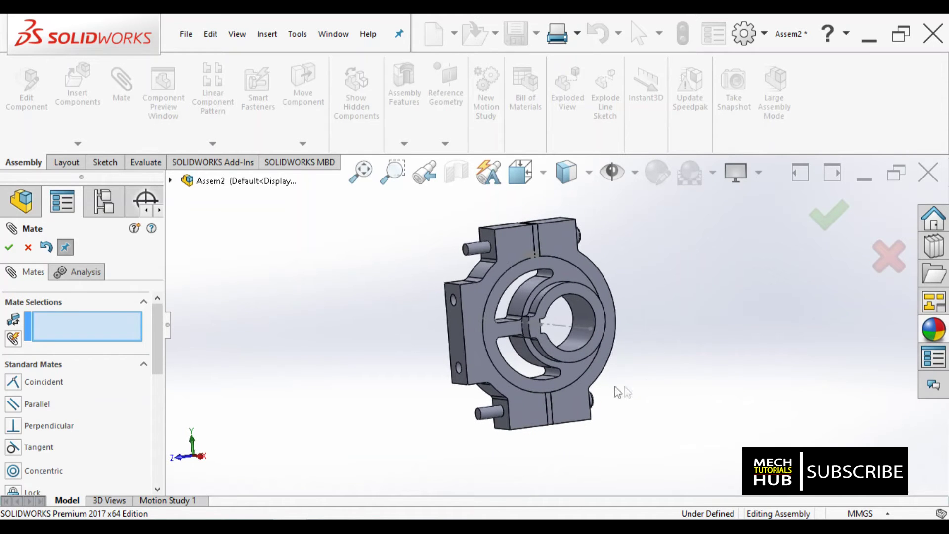
click(9, 248)
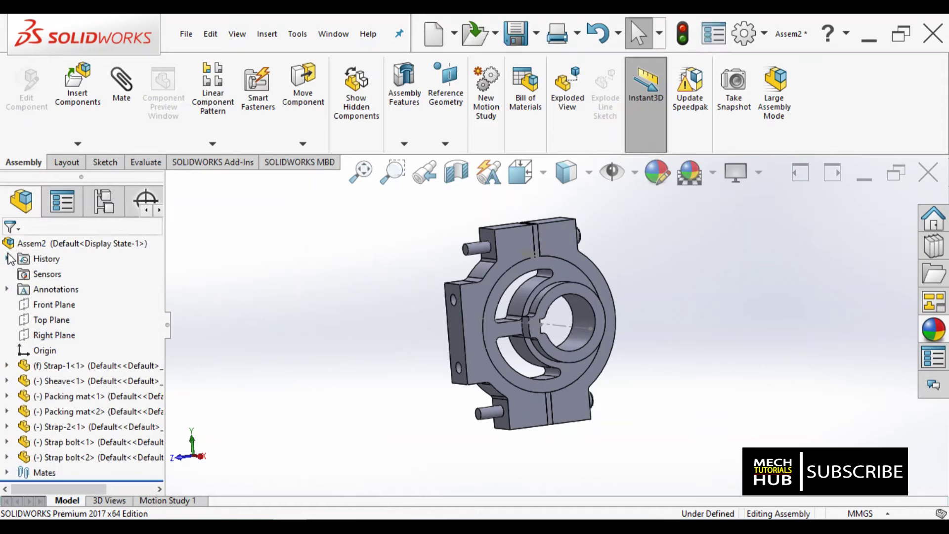
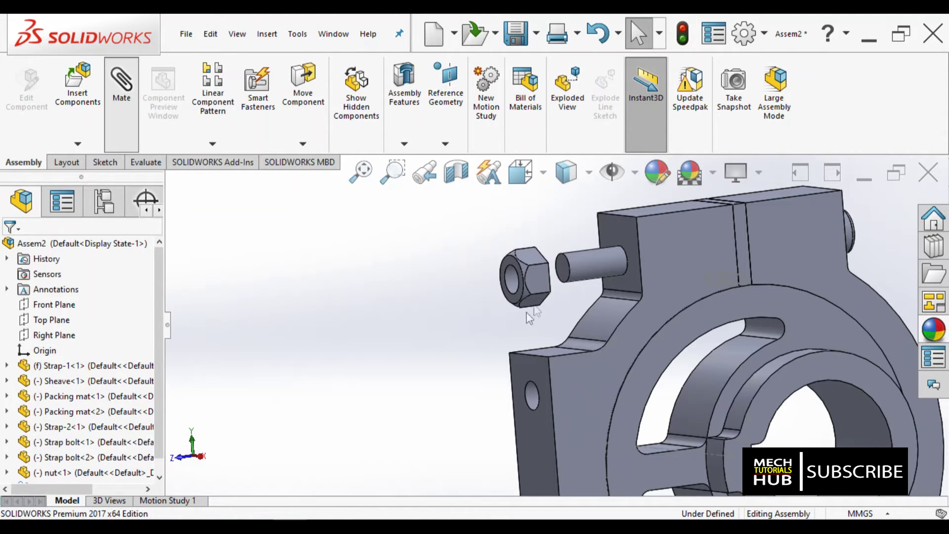
- Add a concentric mate between the nut's hole and the shank of the upper strap bolt
scroll(552, 296, down, 3)
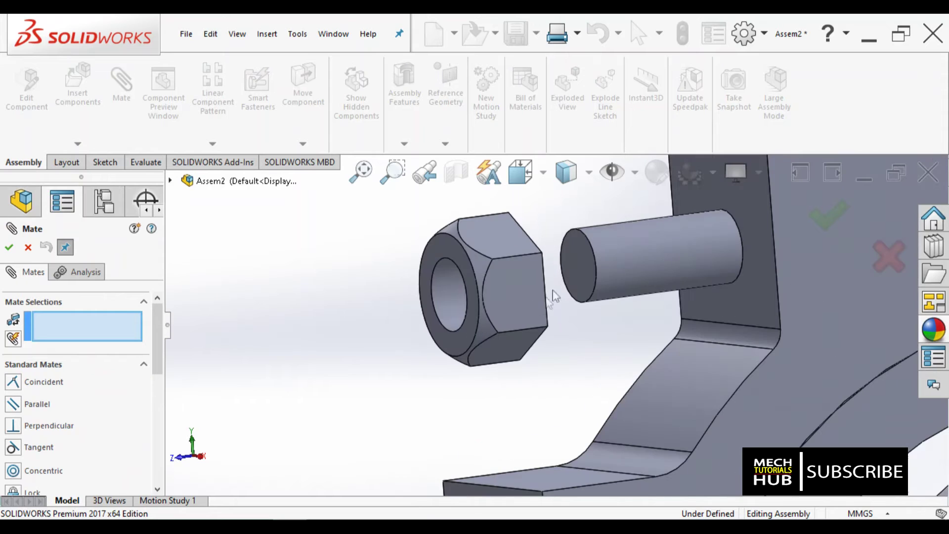
click(456, 299)
click(653, 271)
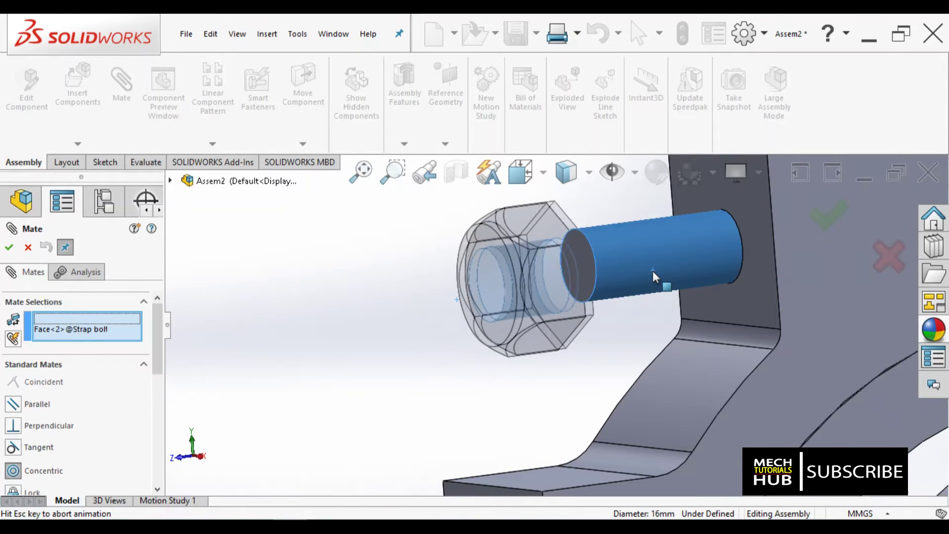
click(825, 241)
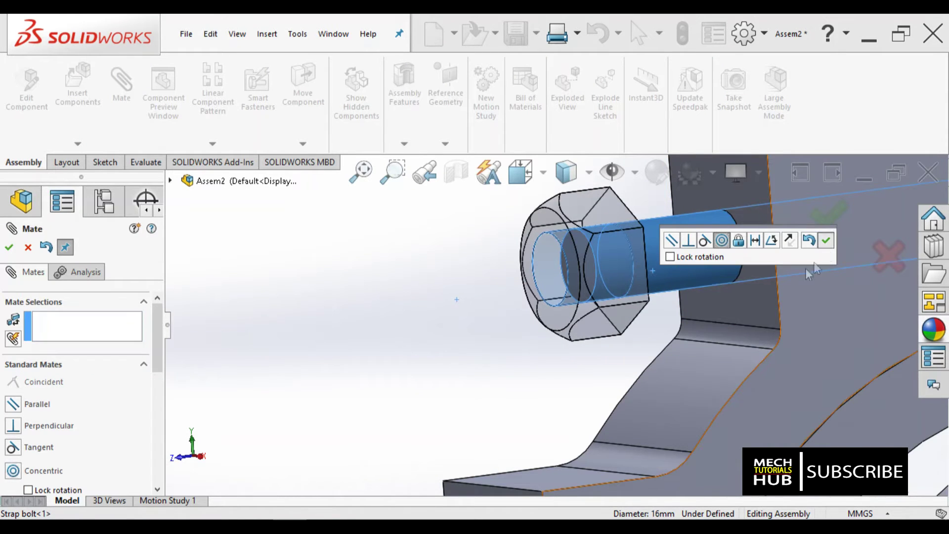
- Try to add a coincident mate between the nut's inner flat face and the outer face of Strap-2's upper lug
middle_drag(627, 308, 623, 364)
scroll(683, 227, down, 5)
click(512, 327)
scroll(422, 364, up, 3)
middle_drag(421, 364, 495, 345)
scroll(630, 346, down, 3)
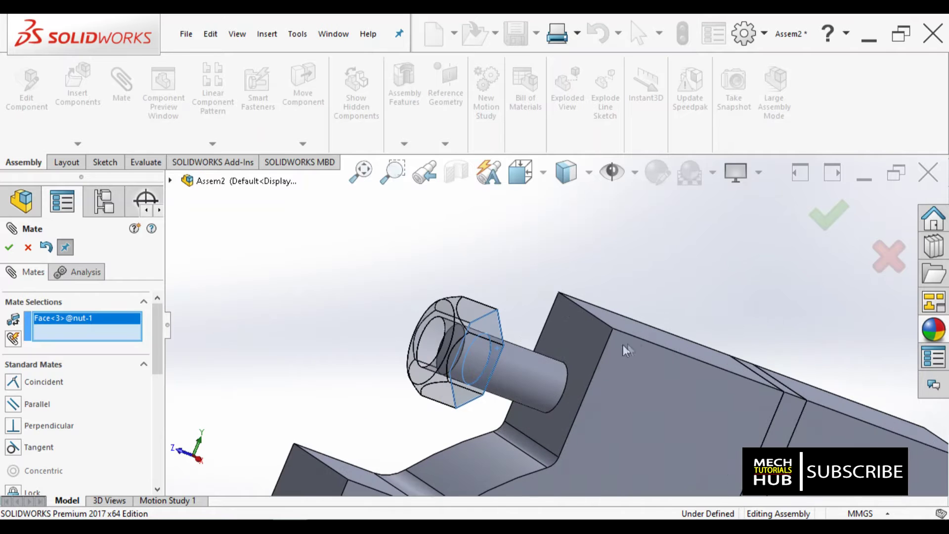
click(583, 345)
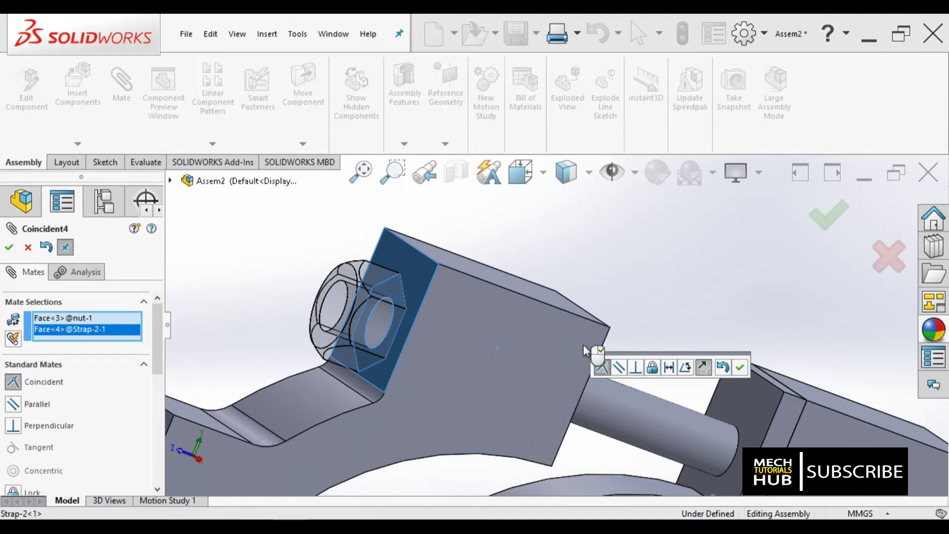
click(725, 368)
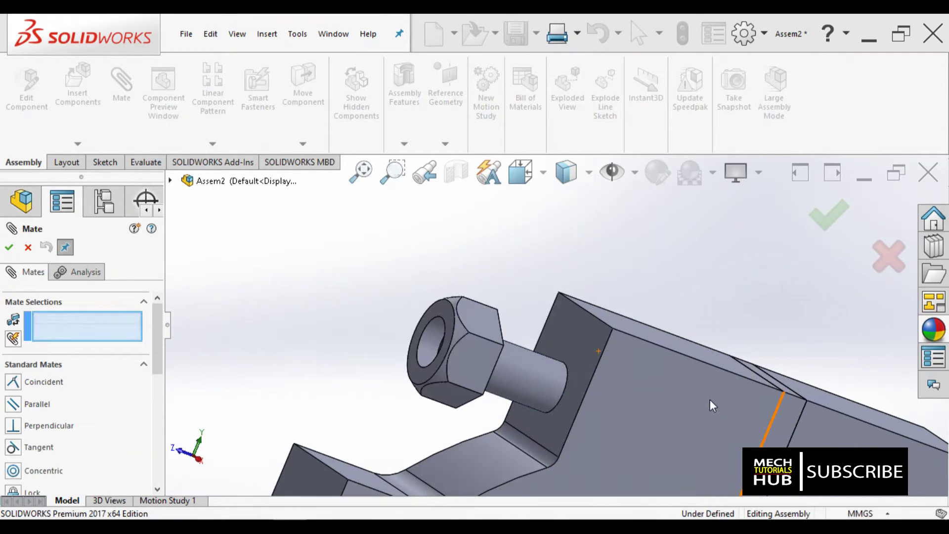
scroll(544, 358, up, 3)
middle_drag(555, 381, 554, 335)
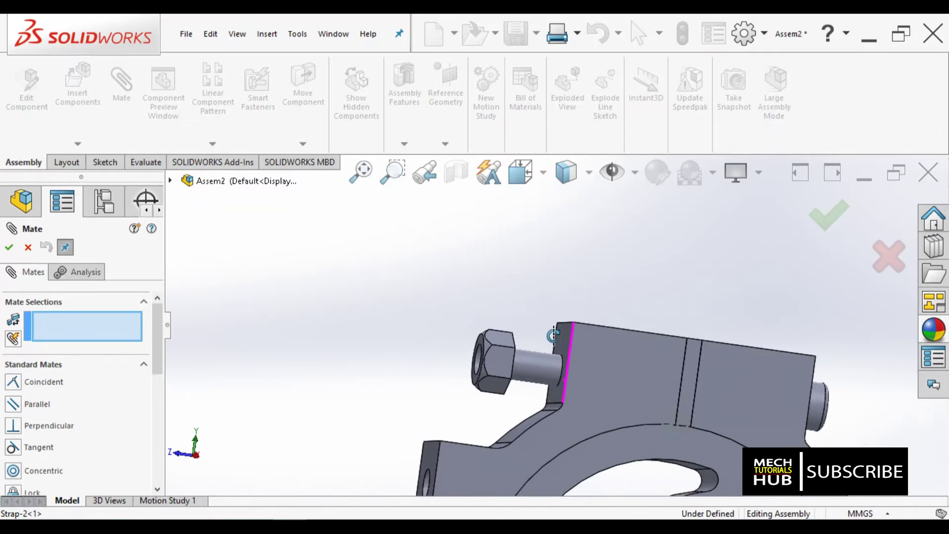
scroll(554, 334, up, 6)
scroll(588, 355, down, 3)
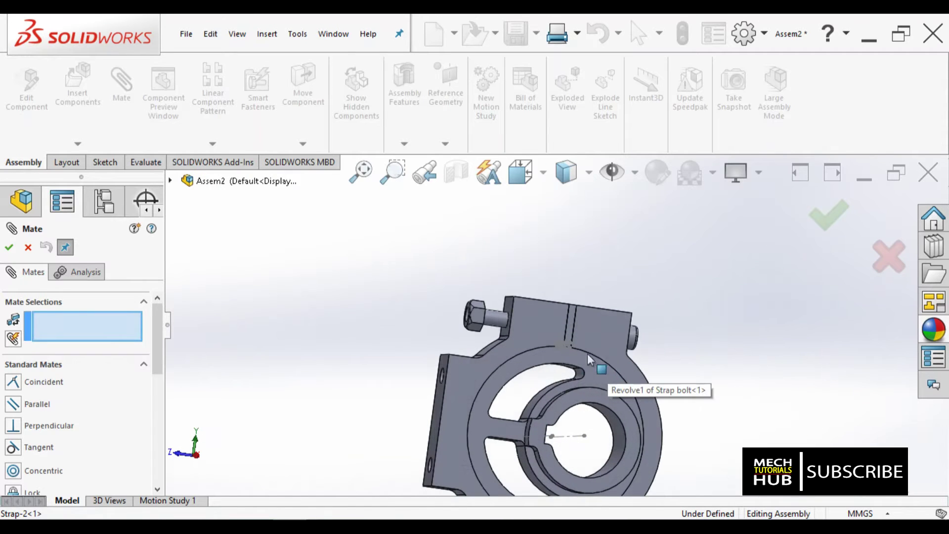
click(29, 247)
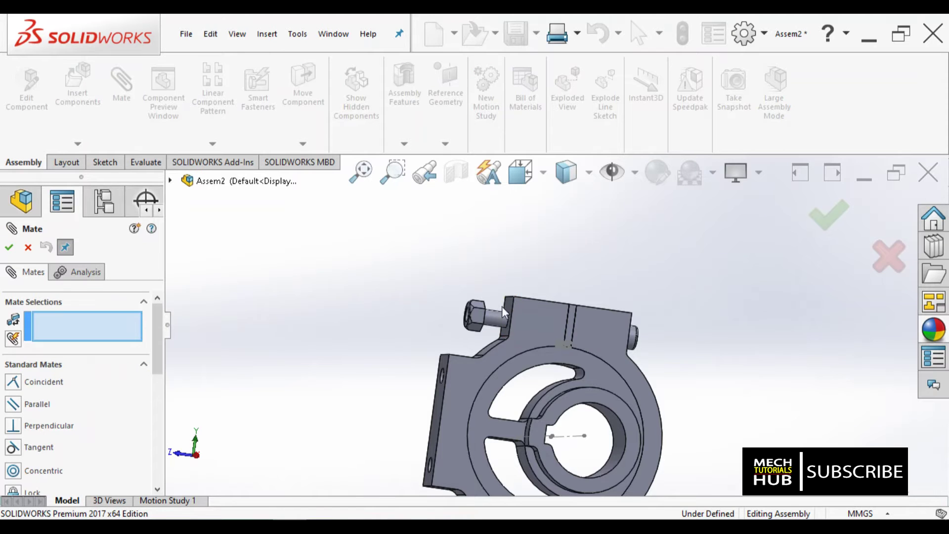
- Add a coincident mate seating the nut's inner flat face on the outer face of Strap-2's upper lug
scroll(499, 317, down, 3)
middle_drag(493, 337, 442, 340)
click(493, 310)
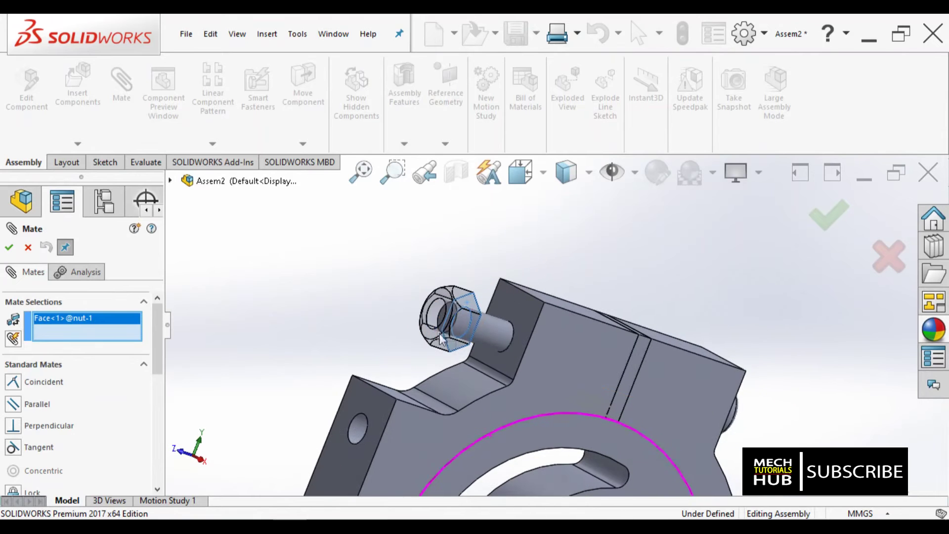
click(514, 309)
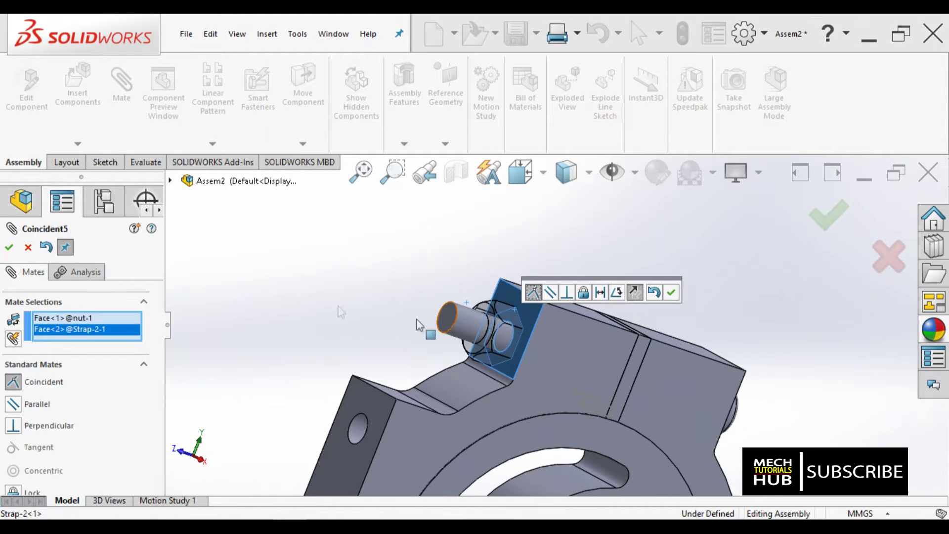
click(9, 247)
scroll(311, 305, up, 3)
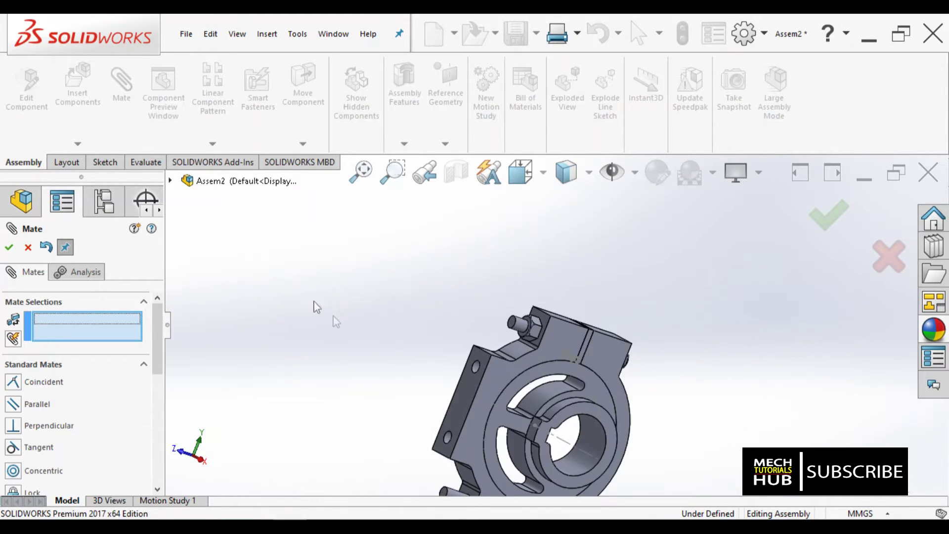
scroll(346, 322, up, 2)
middle_drag(367, 335, 556, 280)
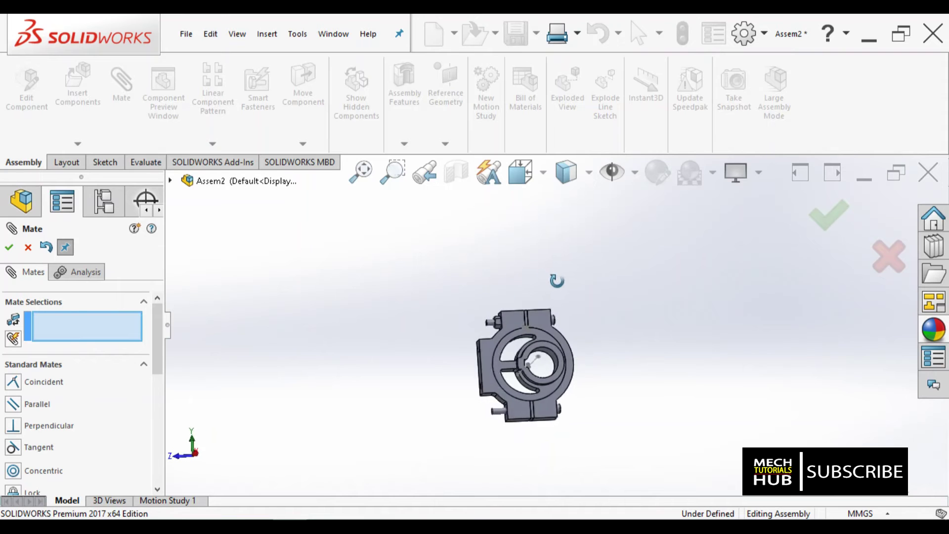
scroll(529, 420, down, 4)
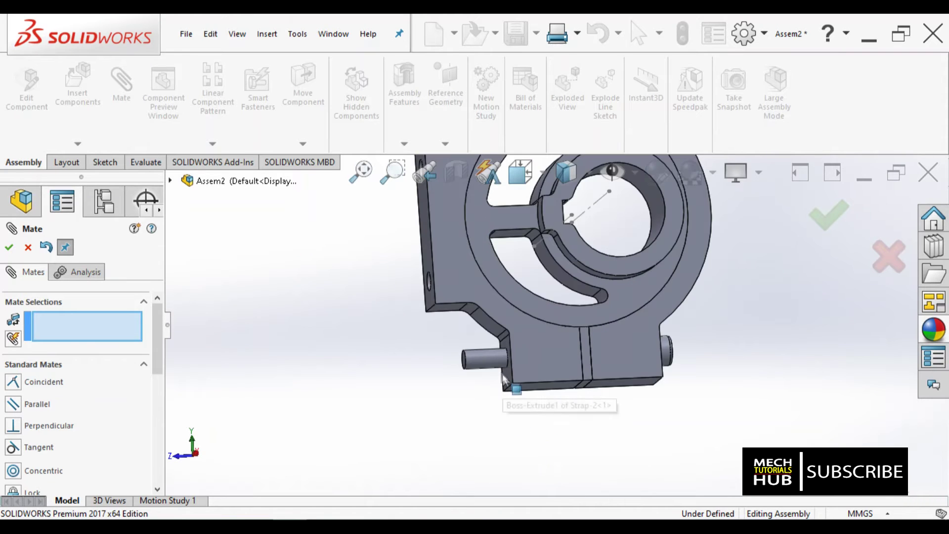
click(9, 247)
- Insert a second nut from the Eccentric folder beside the free end of the lower strap bolt
click(83, 106)
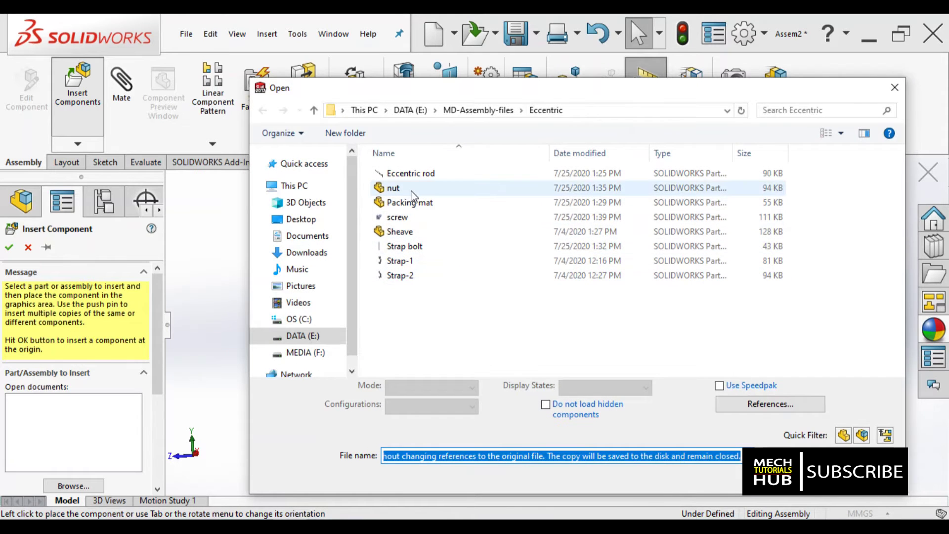
double_click(410, 189)
click(445, 381)
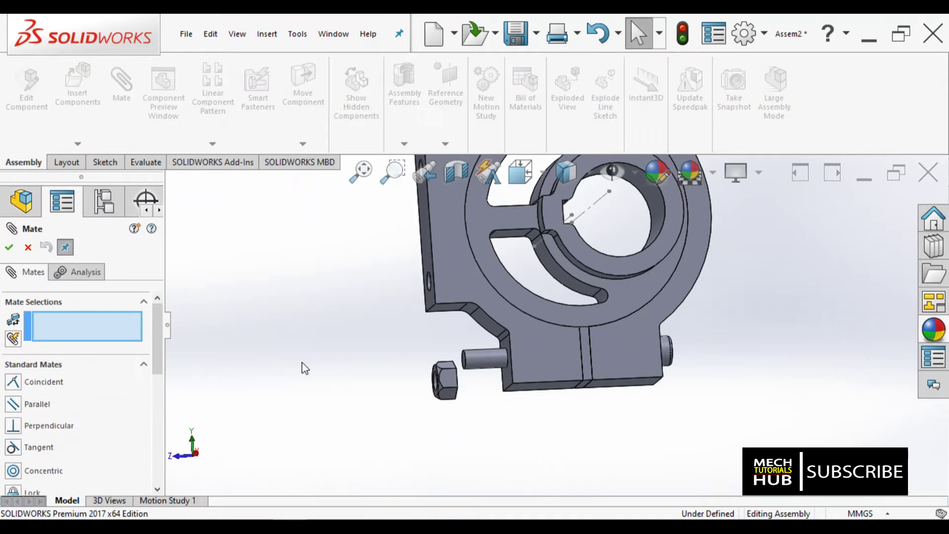
- Add a concentric mate between the second nut's hole and the shank of the lower strap bolt
scroll(489, 375, down, 3)
scroll(367, 395, down, 3)
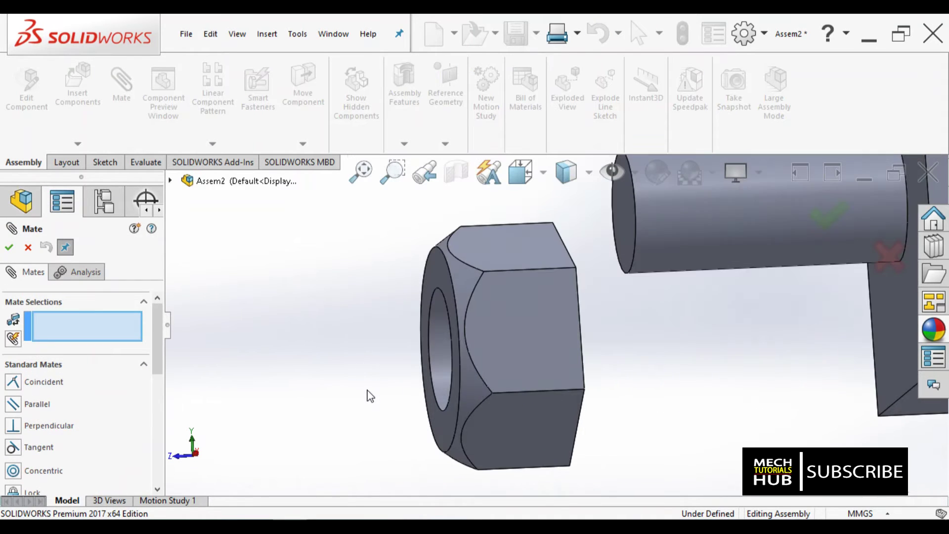
click(440, 354)
click(705, 239)
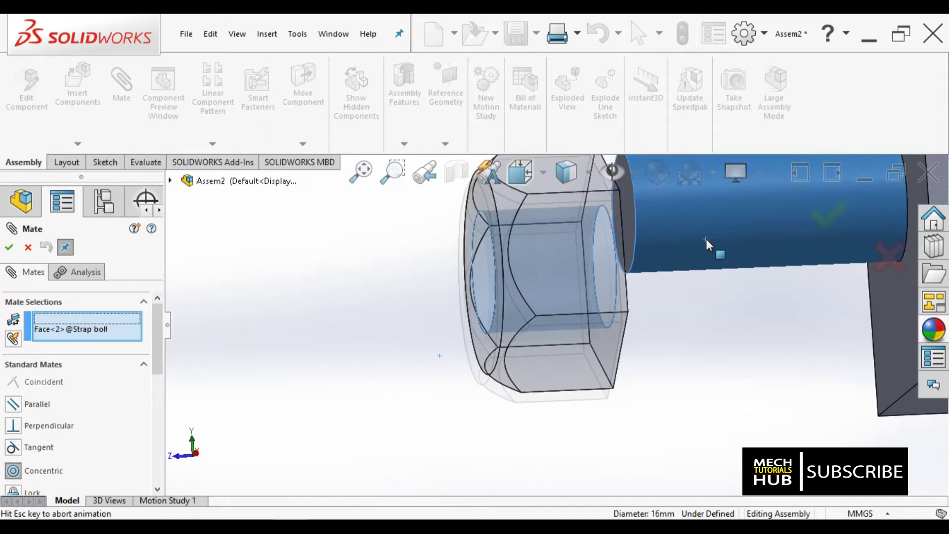
click(881, 211)
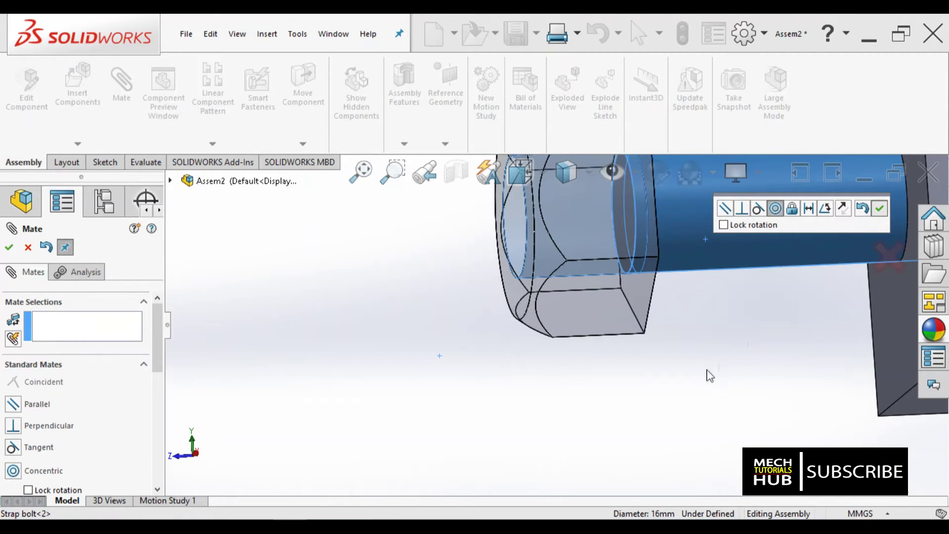
- Add a coincident mate between the second nut's inner flat face and the outer face of Strap-2's lower lug
scroll(684, 411, up, 6)
scroll(685, 330, down, 3)
middle_drag(614, 392, 544, 376)
click(426, 259)
middle_drag(340, 332, 514, 316)
click(534, 314)
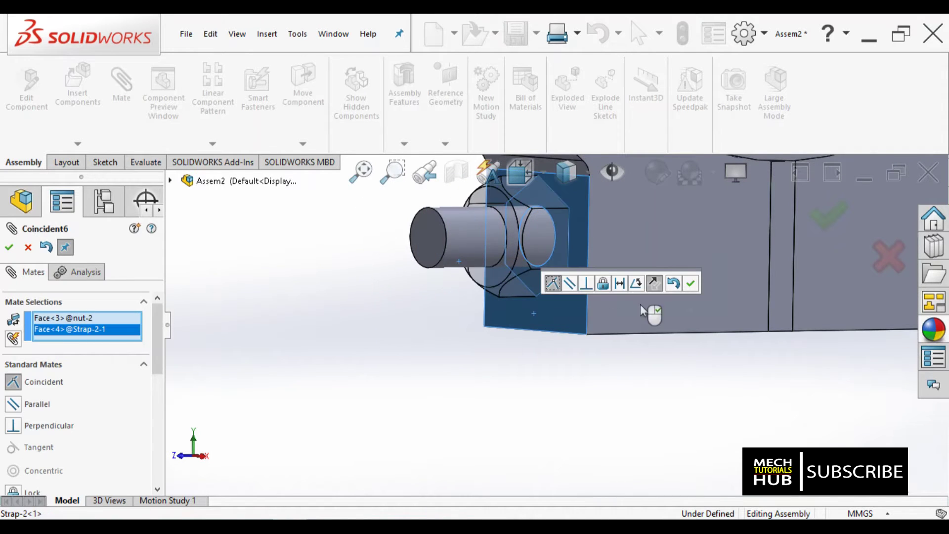
click(693, 283)
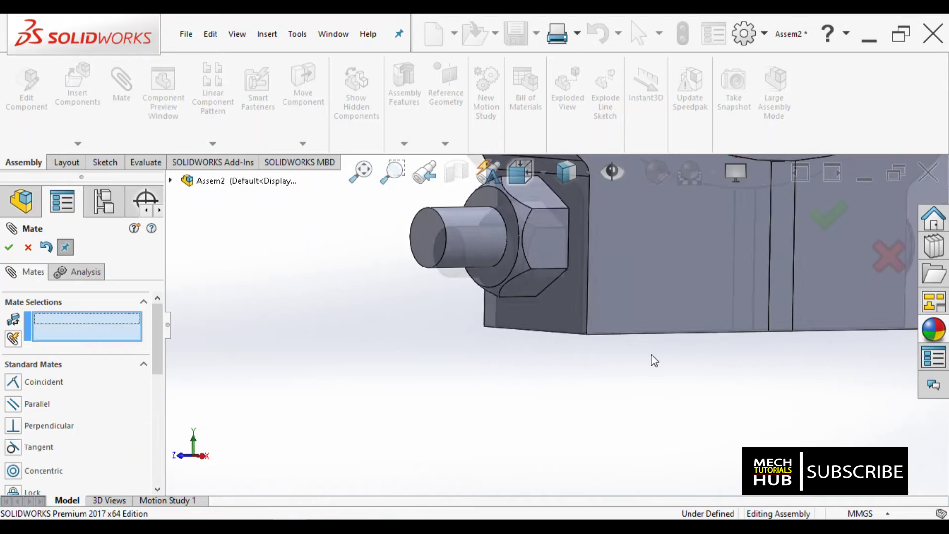
scroll(650, 361, up, 8)
scroll(617, 291, down, 3)
middle_drag(616, 287, 575, 305)
scroll(556, 324, up, 7)
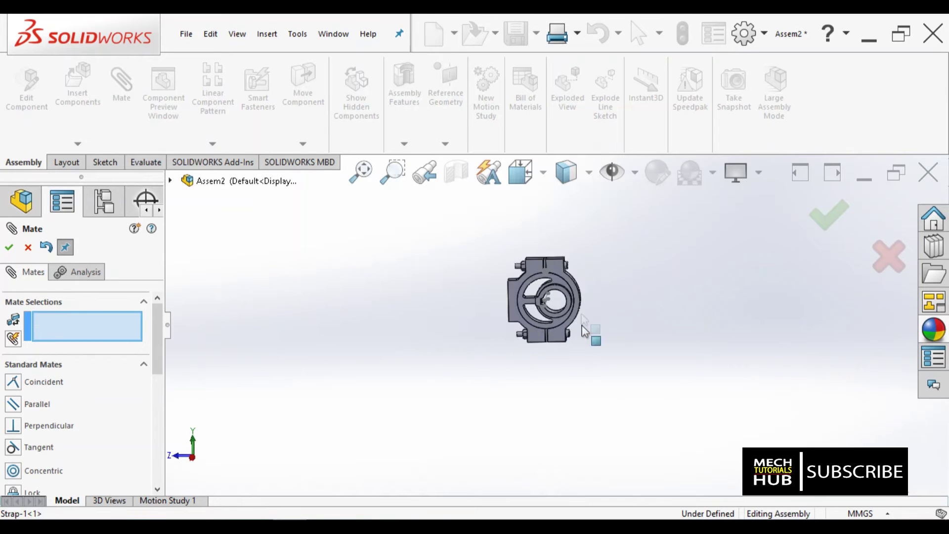
scroll(563, 264, down, 7)
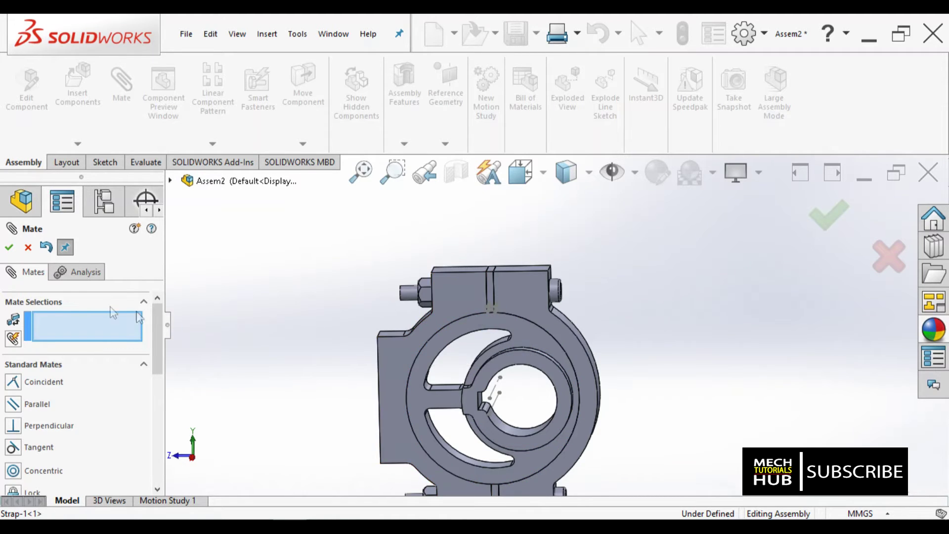
click(9, 249)
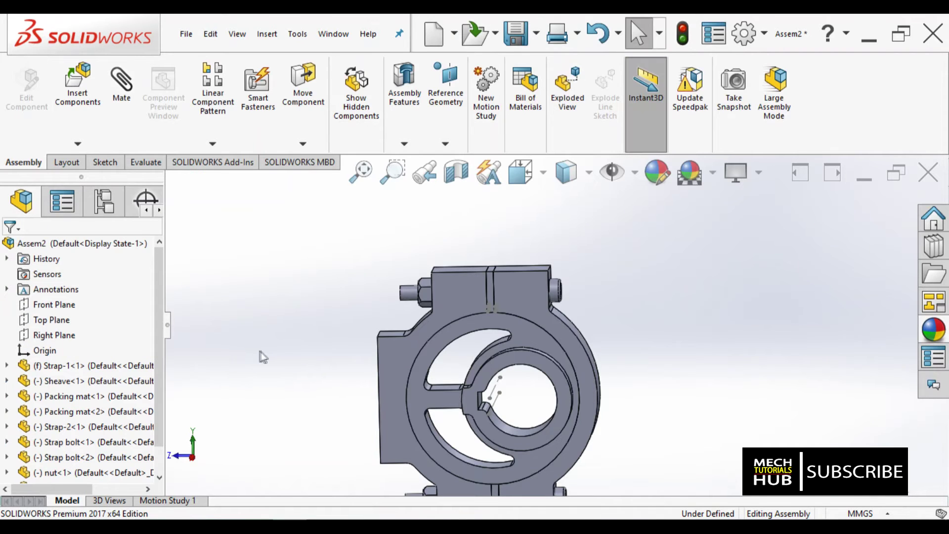
- Insert the Eccentric rod beside Strap-2, rotated about Y in 90-degree increments with its flange towards Strap-2's two-hole face
middle_drag(321, 382, 358, 369)
scroll(358, 369, up, 5)
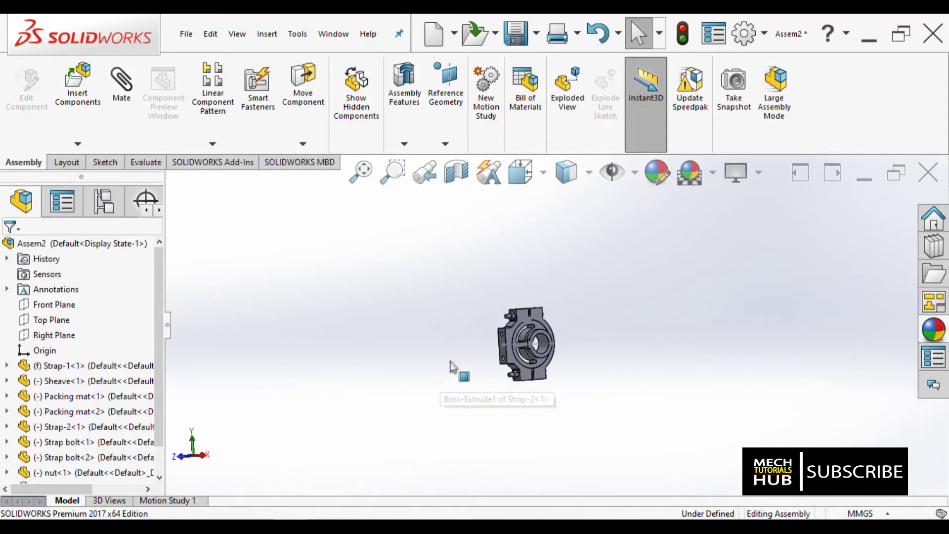
scroll(440, 376, down, 4)
scroll(611, 280, down, 3)
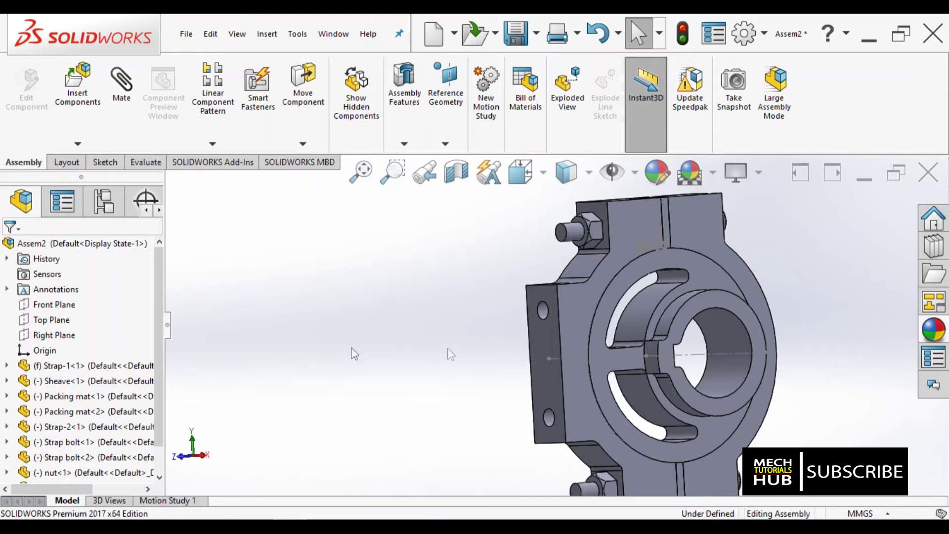
click(77, 84)
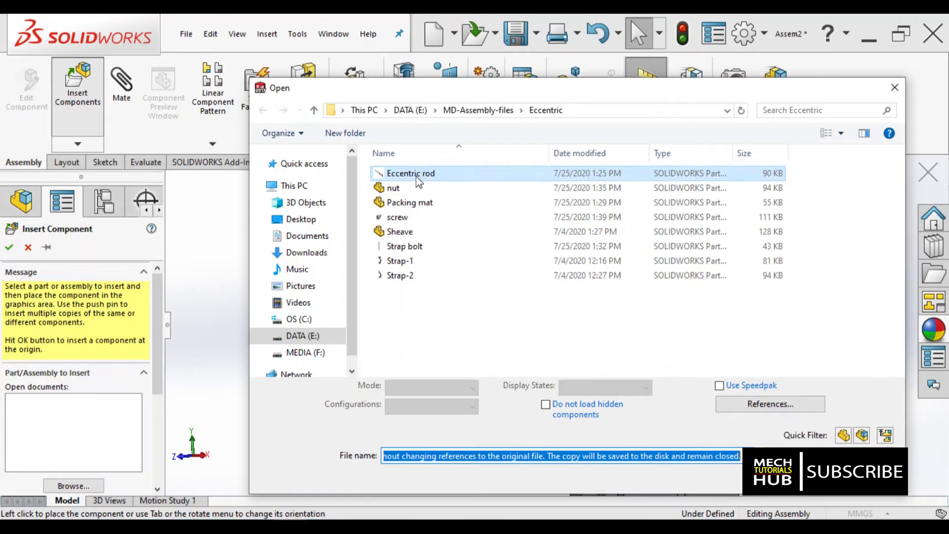
double_click(403, 174)
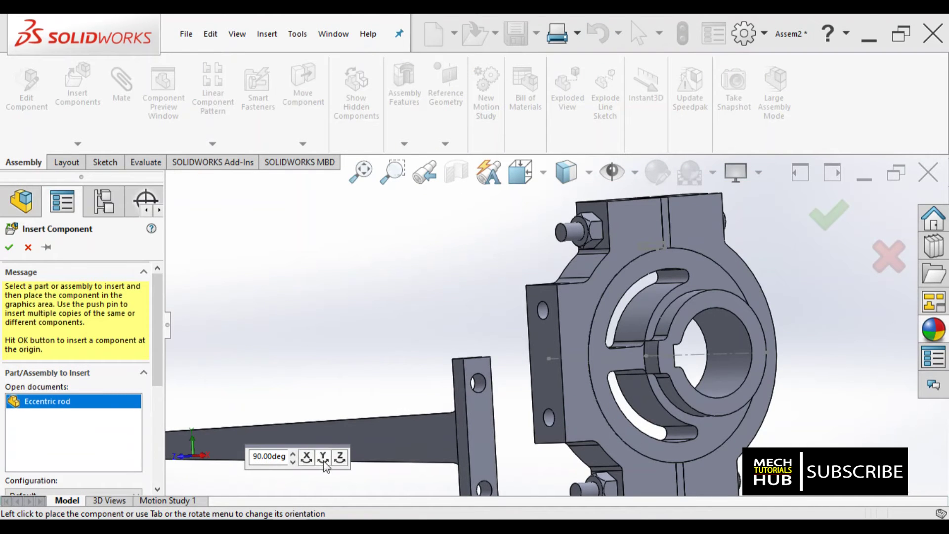
click(324, 461)
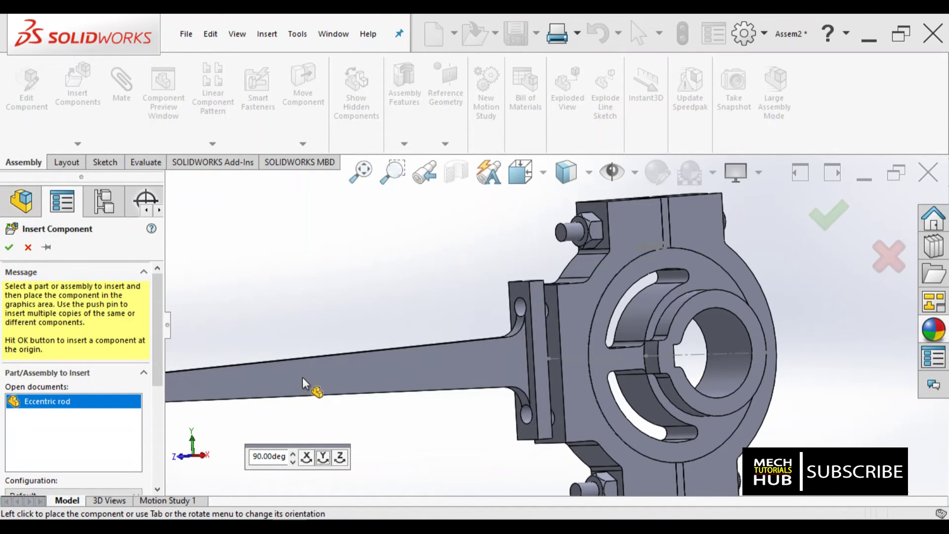
click(302, 377)
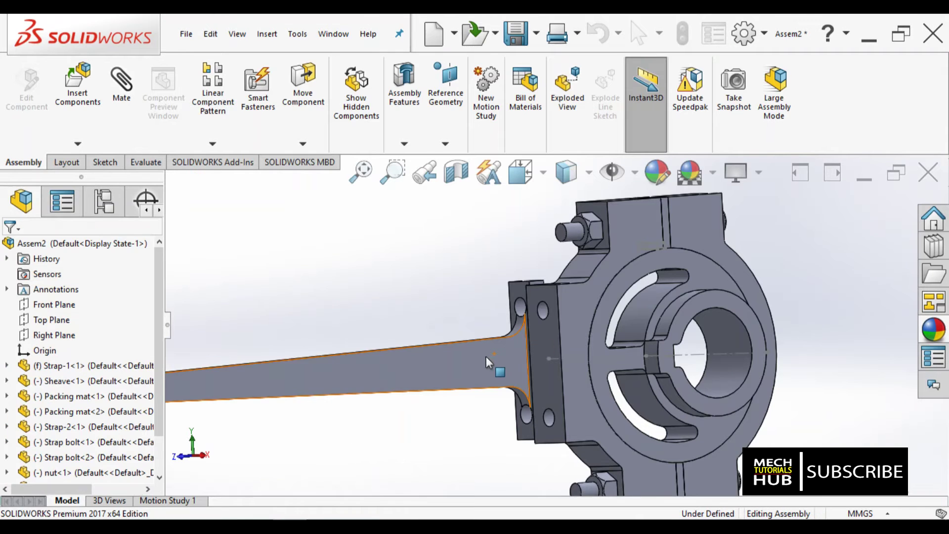
- Add a coincident mate between the end face of the Eccentric rod's flange and Strap-2's flat two-hole face
scroll(544, 296, up, 1)
scroll(544, 297, down, 5)
middle_click(540, 322)
middle_drag(540, 322, 455, 394)
scroll(454, 383, up, 5)
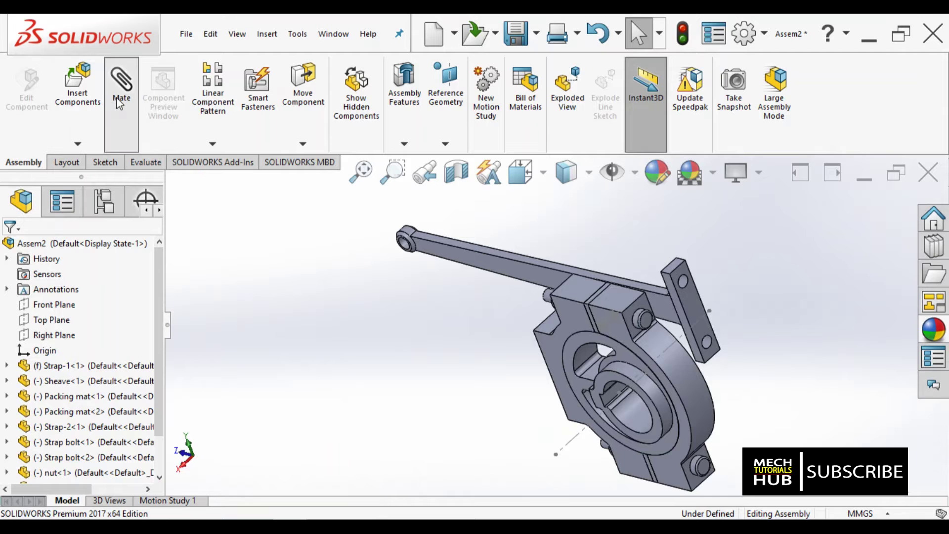
click(692, 310)
middle_drag(494, 315, 580, 366)
click(575, 363)
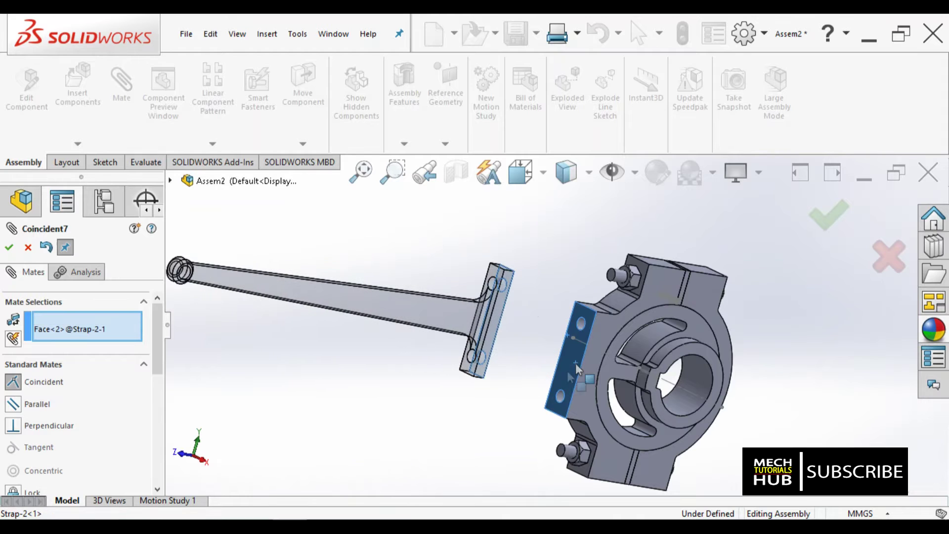
click(715, 397)
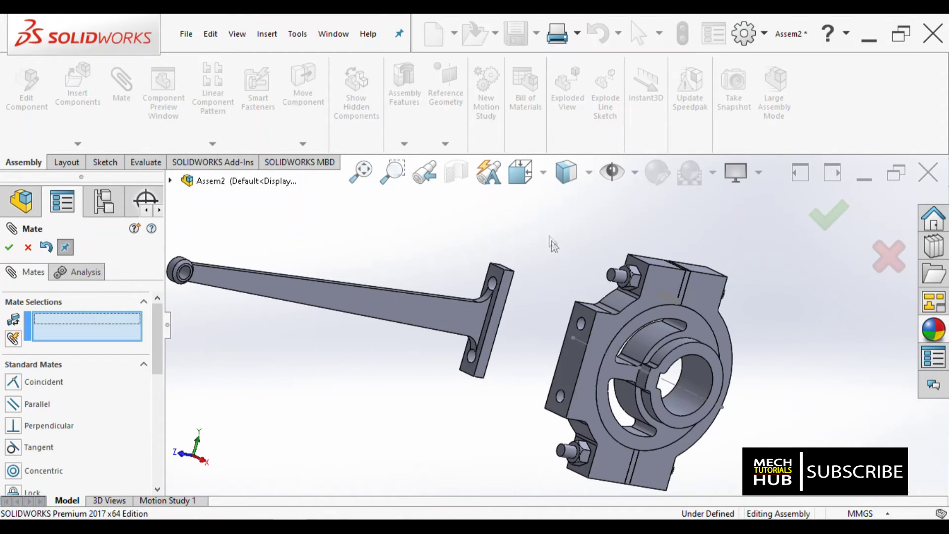
- Add a concentric mate between the upper hole in the Eccentric rod's flange and the matching upper hole in Strap-2's flat face
middle_drag(519, 367, 501, 390)
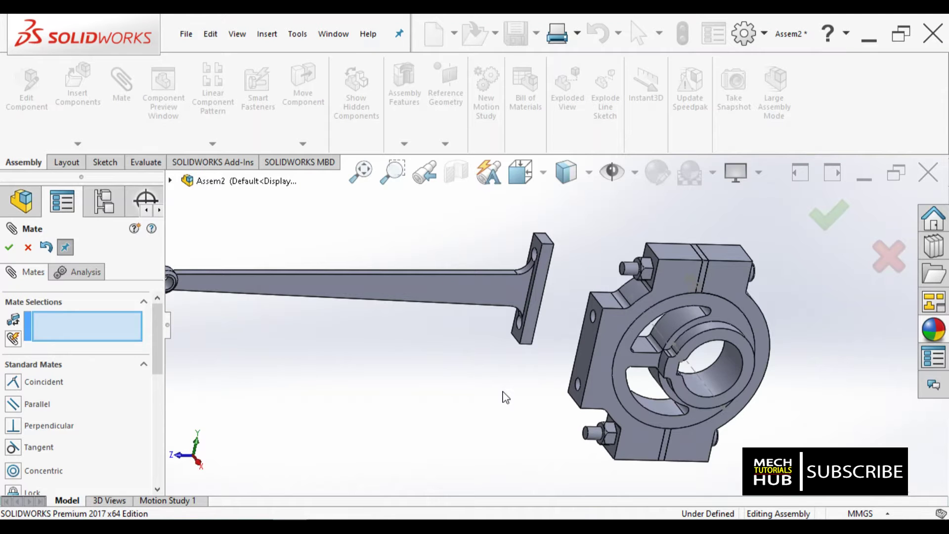
click(520, 179)
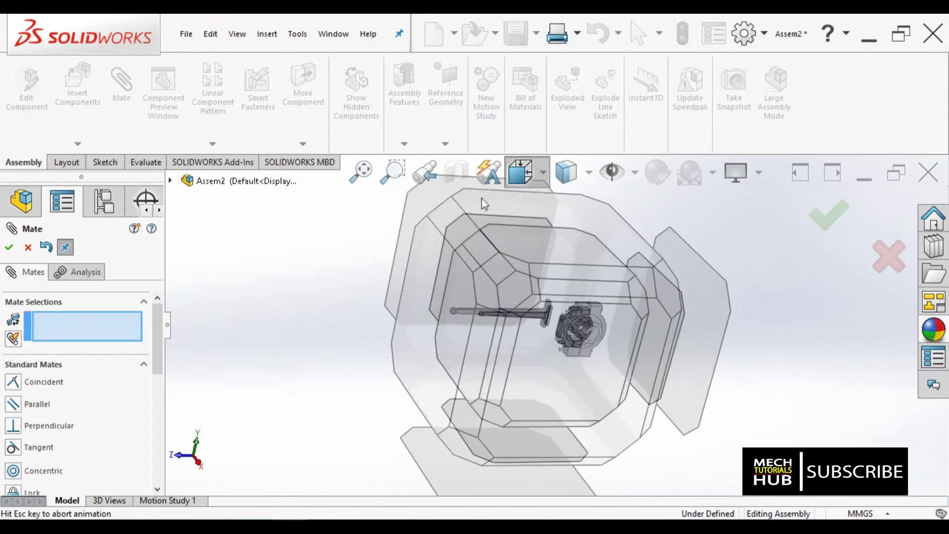
click(535, 362)
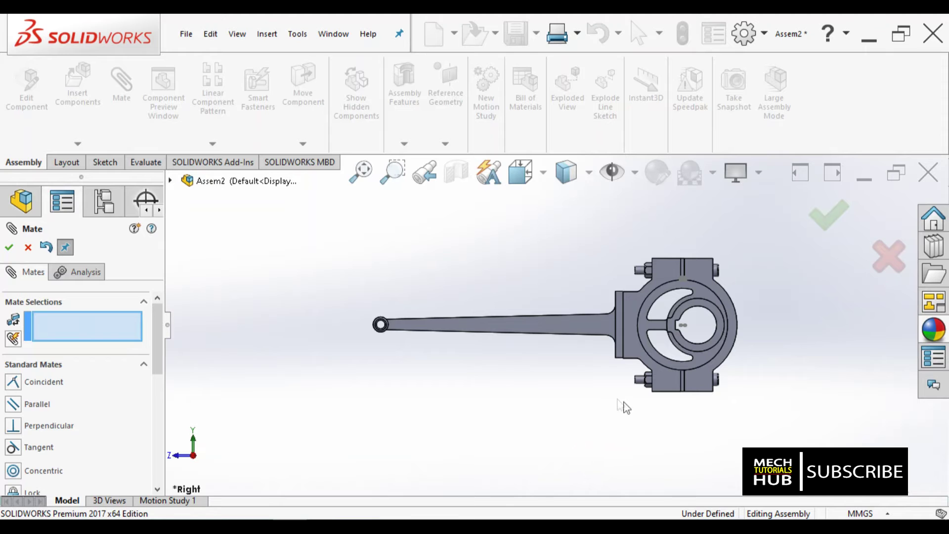
middle_drag(703, 316, 705, 483)
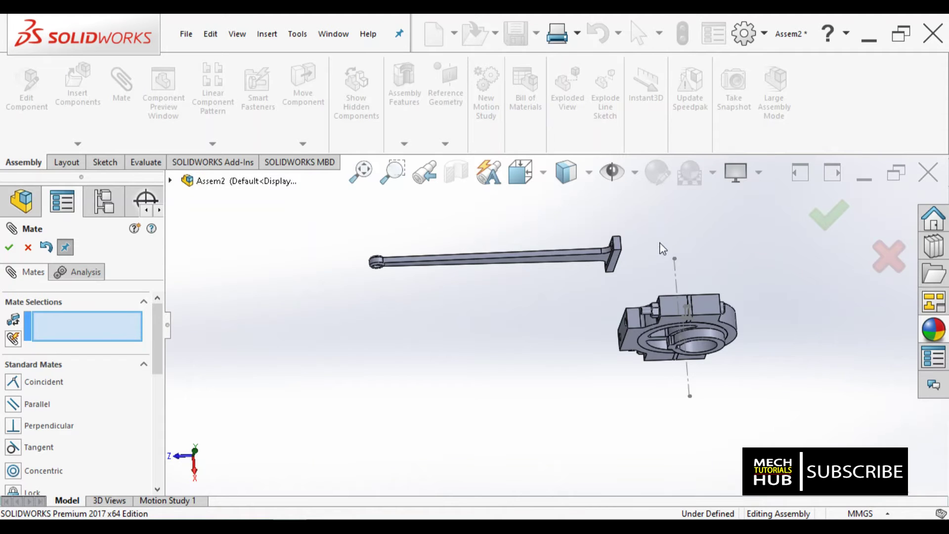
scroll(662, 249, down, 3)
middle_drag(579, 323, 608, 287)
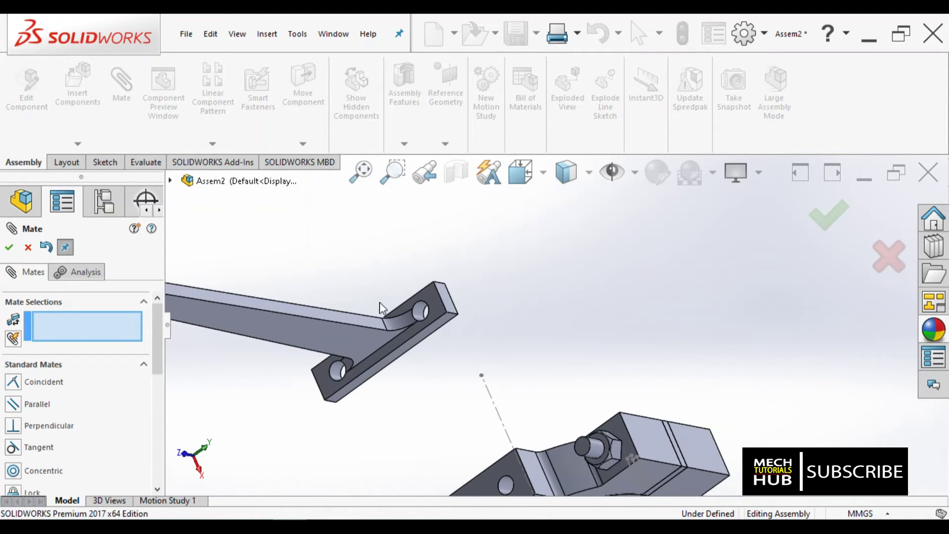
click(421, 315)
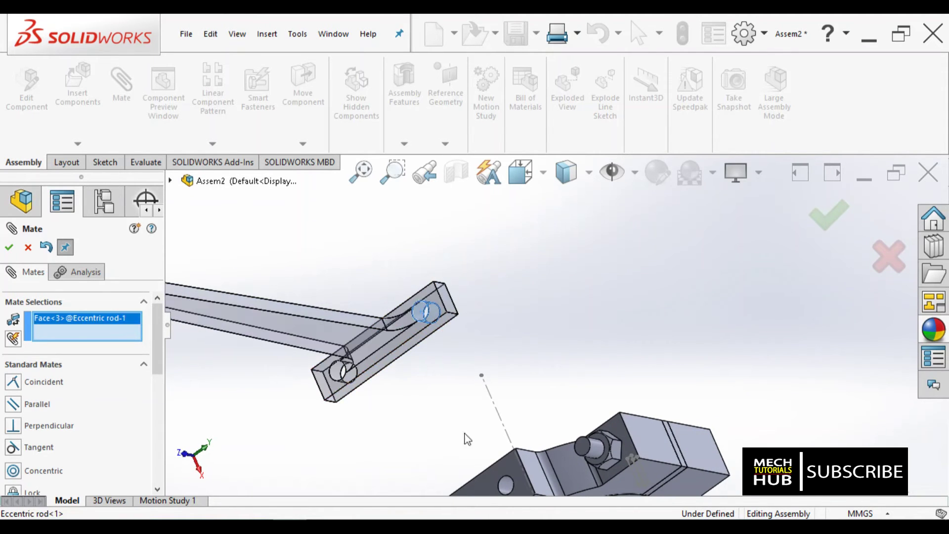
click(505, 488)
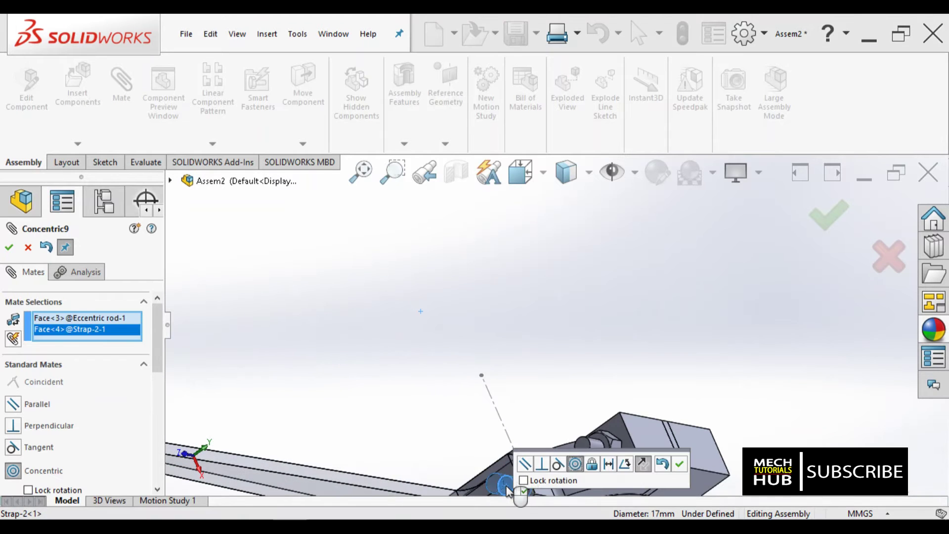
click(677, 464)
scroll(566, 349, up, 3)
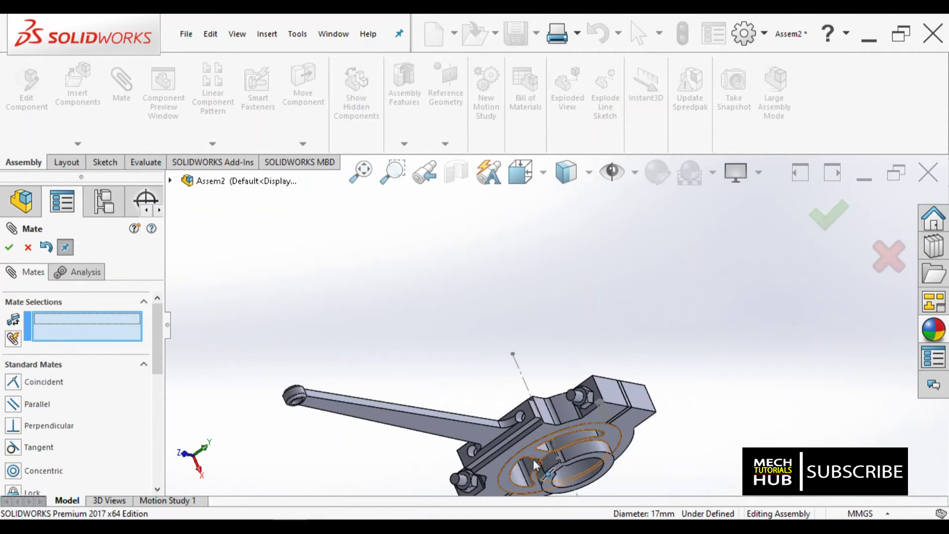
scroll(524, 448, down, 2)
middle_drag(511, 435, 550, 364)
scroll(493, 353, up, 5)
scroll(547, 372, down, 3)
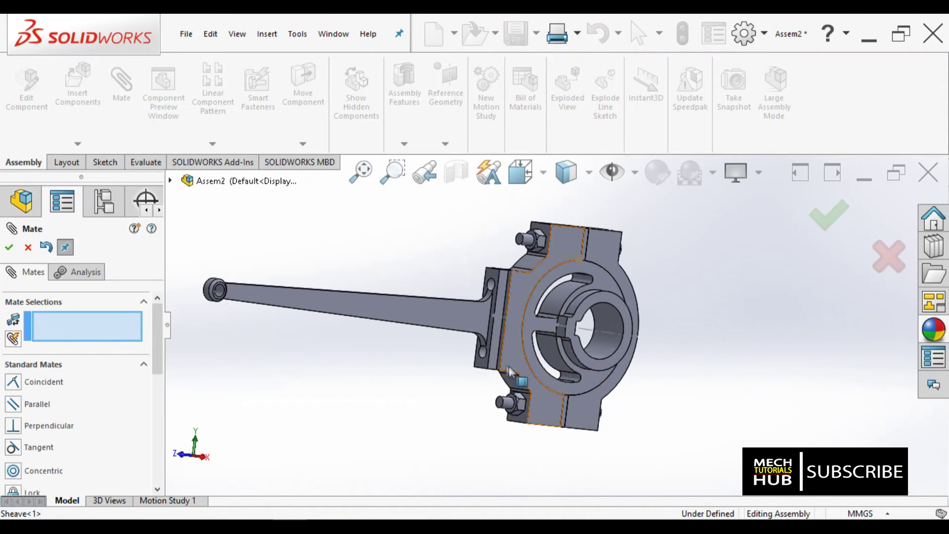
click(10, 249)
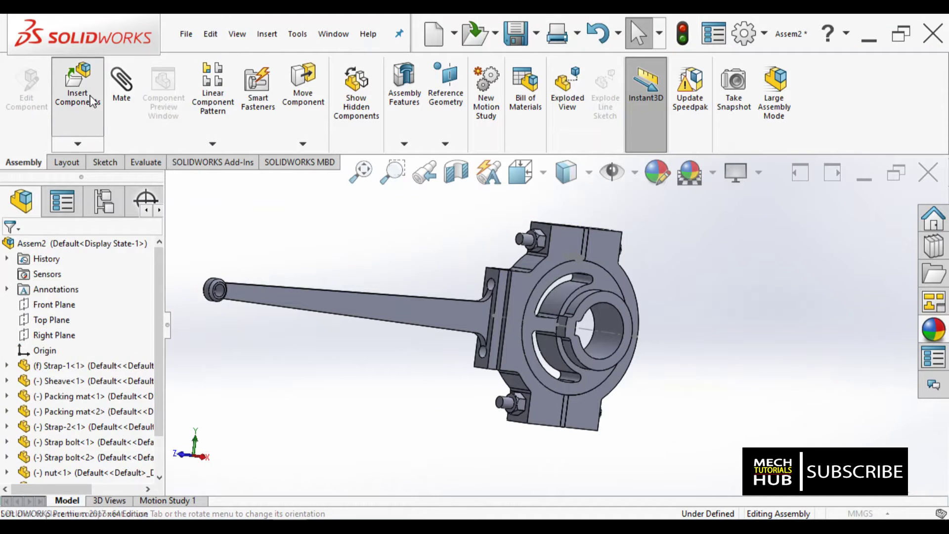
- Insert the screw part above the Eccentric rod, near the upper hole of its flange
click(91, 101)
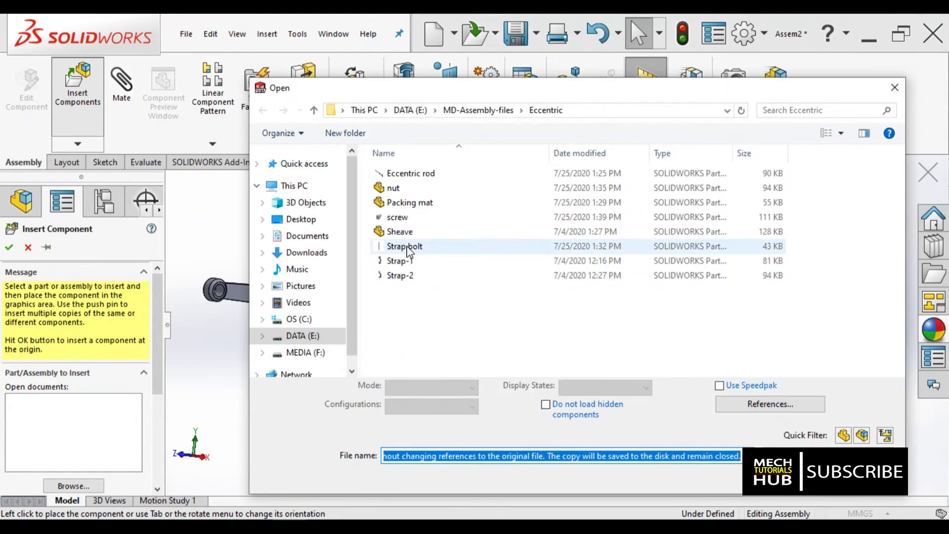
double_click(400, 217)
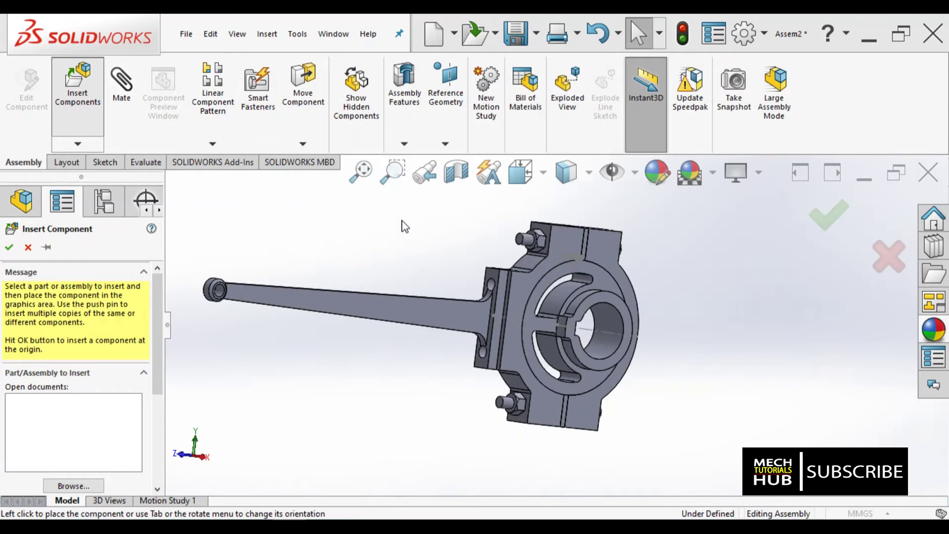
click(470, 277)
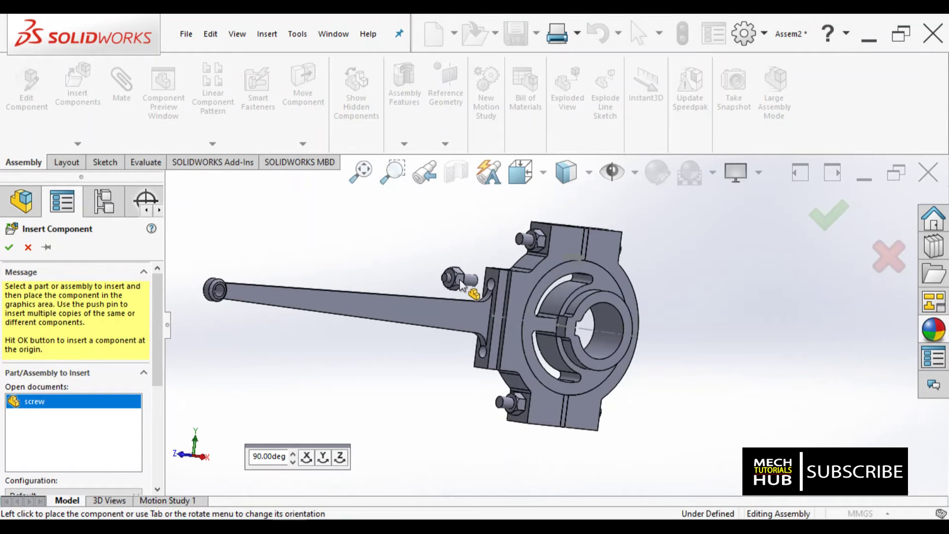
scroll(431, 342, down, 5)
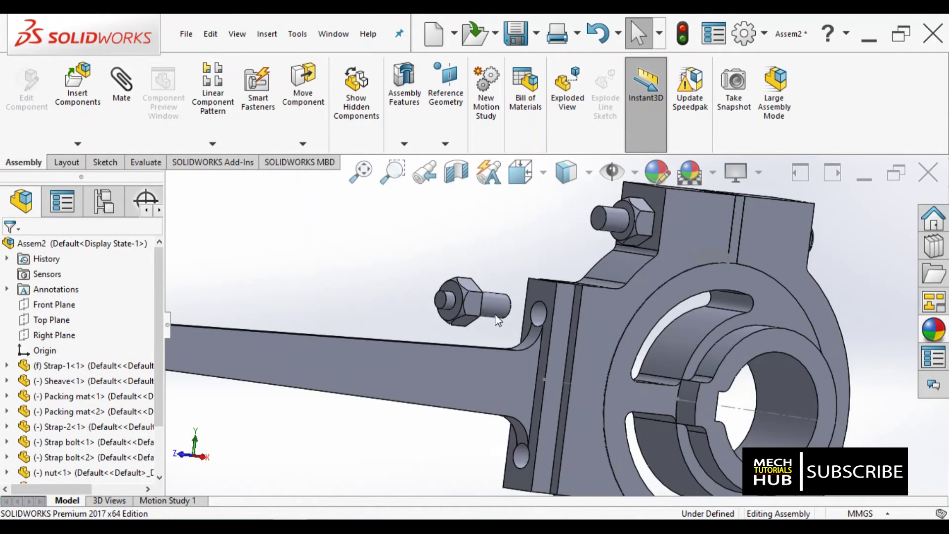
key(Escape)
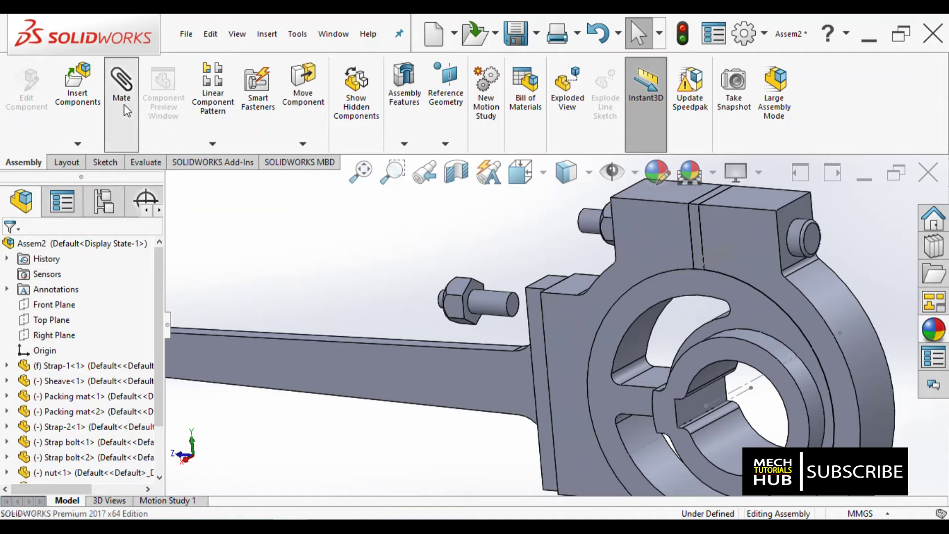
- Add a concentric mate between the screw's long shank and the upper hole in the Eccentric rod's flange
middle_drag(339, 281, 459, 339)
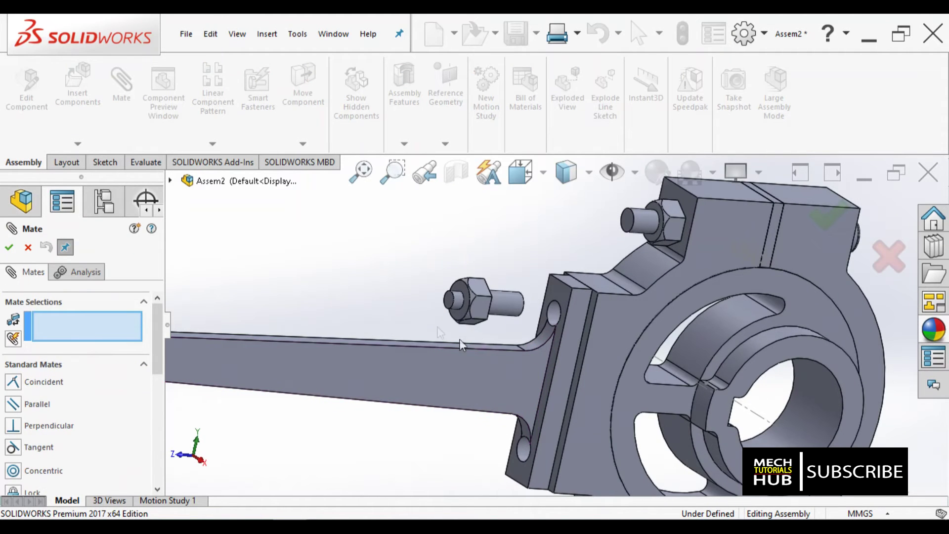
click(510, 316)
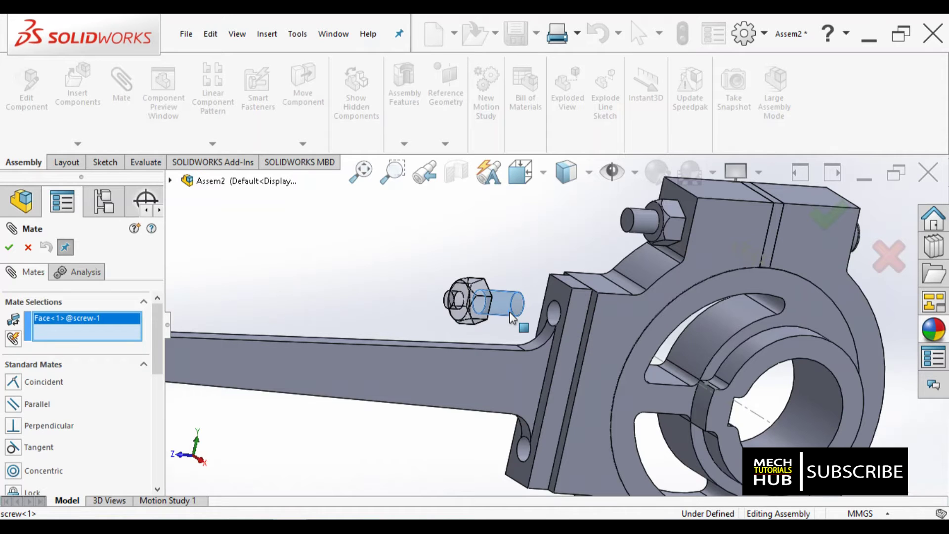
click(555, 315)
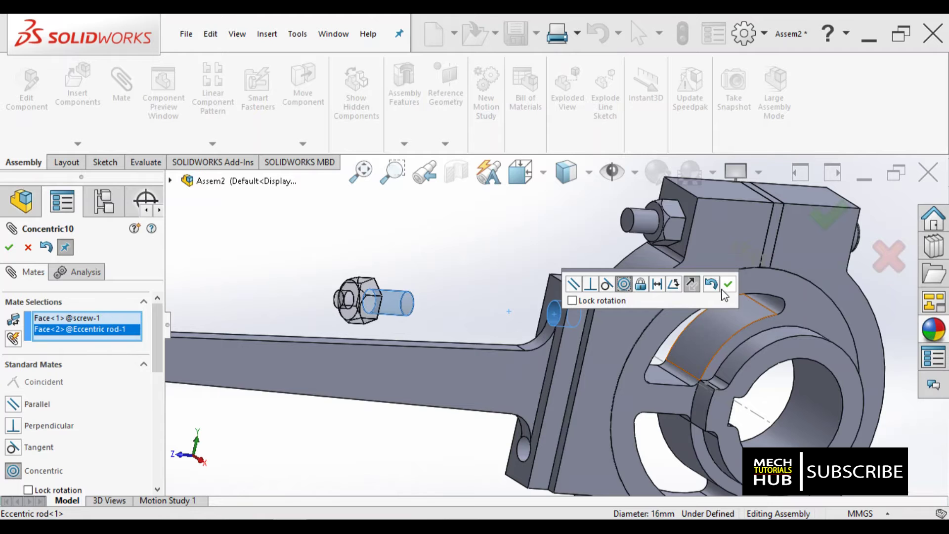
click(728, 285)
- Add a coincident mate between the shank-side face of the screw's hex section and the rod-side face of the Eccentric rod's flange
middle_drag(434, 313, 862, 310)
scroll(413, 300, down, 5)
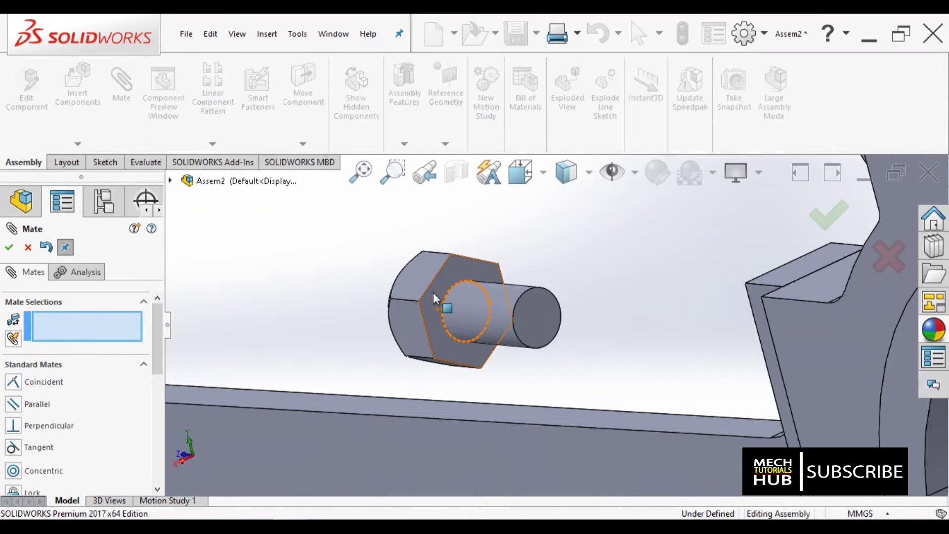
click(433, 317)
middle_drag(514, 312, 580, 332)
scroll(580, 330, up, 5)
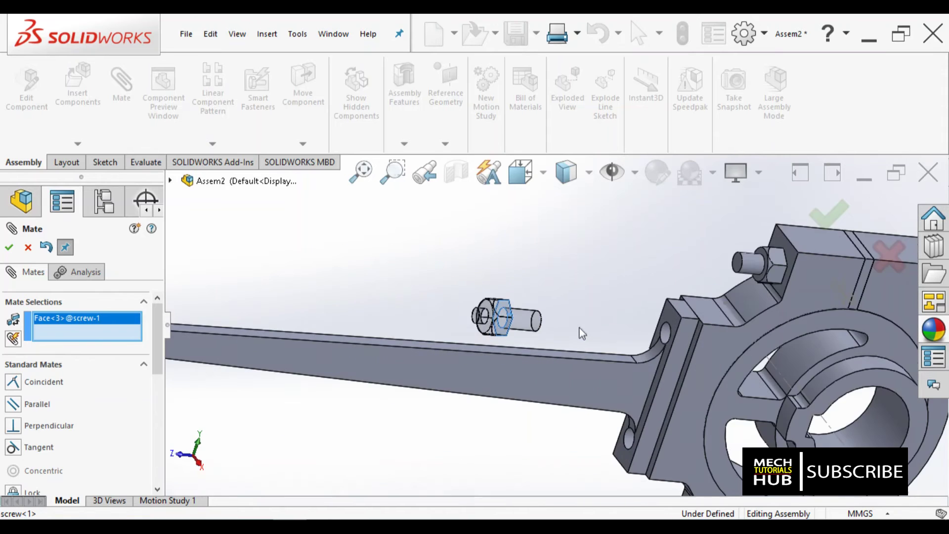
scroll(688, 329, down, 3)
click(603, 323)
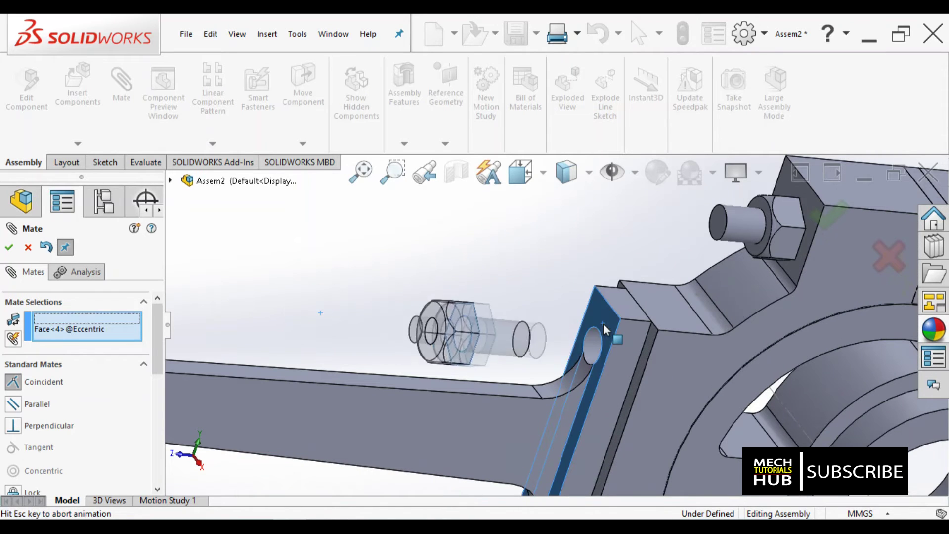
click(765, 293)
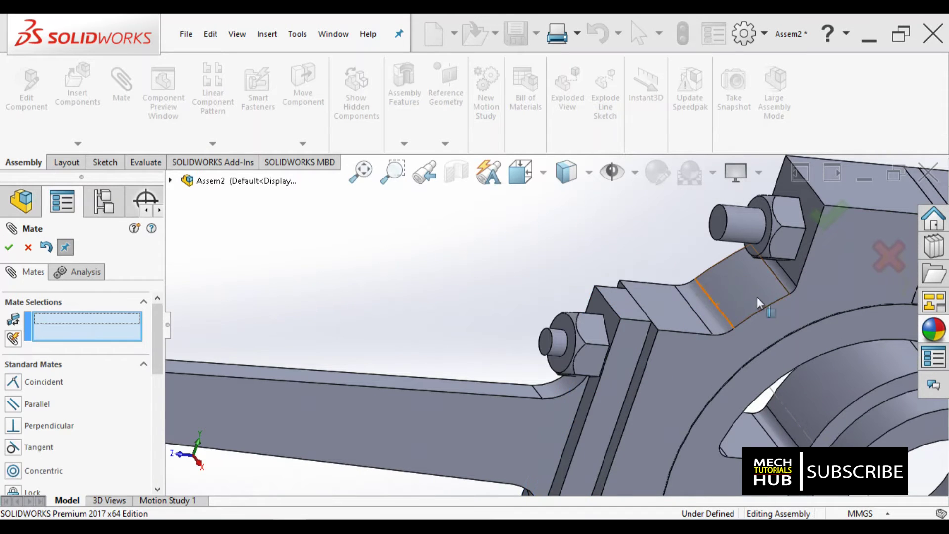
scroll(579, 343, up, 6)
mouse_move(563, 395)
middle_down()
mouse_move(546, 286)
mouse_move(570, 385)
middle_up()
scroll(570, 385, down, 5)
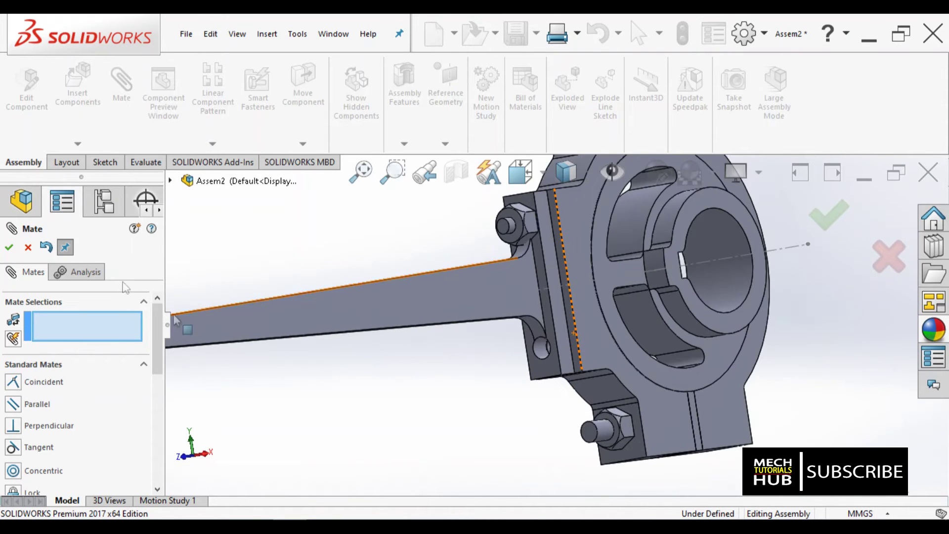
click(15, 248)
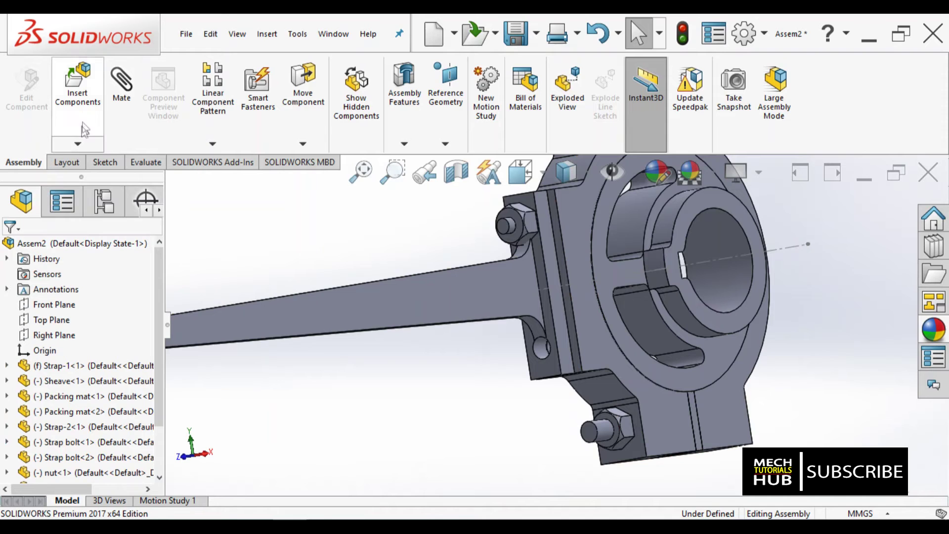
- Insert a second screw below the Eccentric rod, near the lower hole of its flange
click(84, 118)
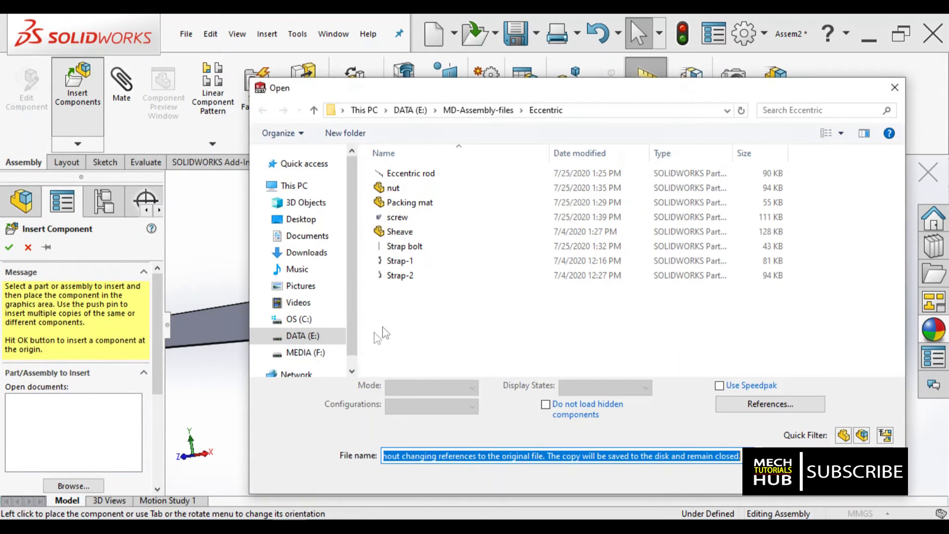
double_click(403, 221)
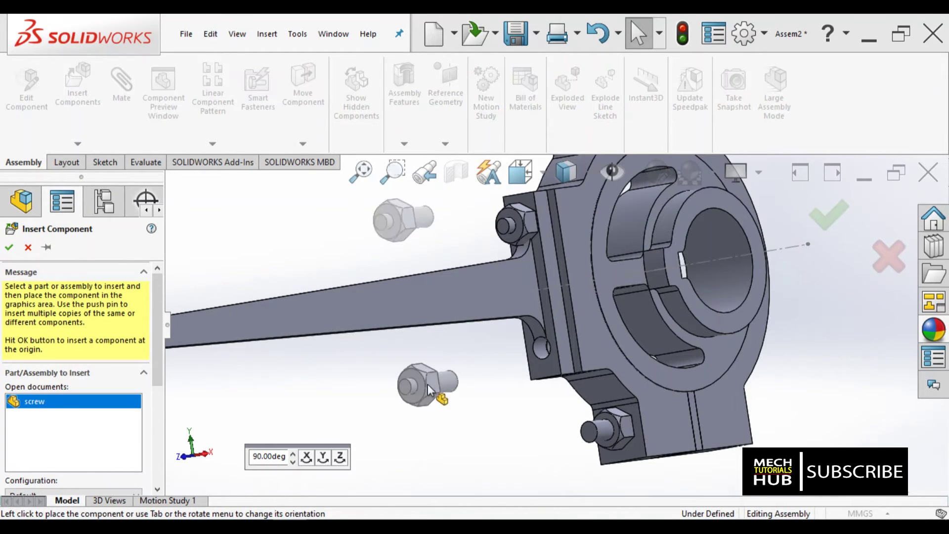
click(490, 369)
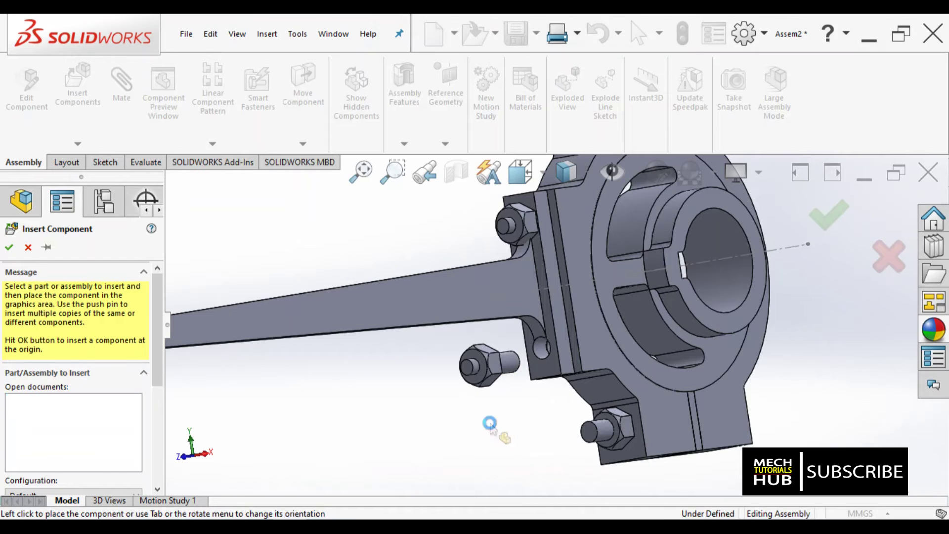
- Add a concentric mate between the second screw's long shank and the lower hole in the Eccentric rod's flange
middle_drag(489, 424, 468, 424)
scroll(552, 391, down, 3)
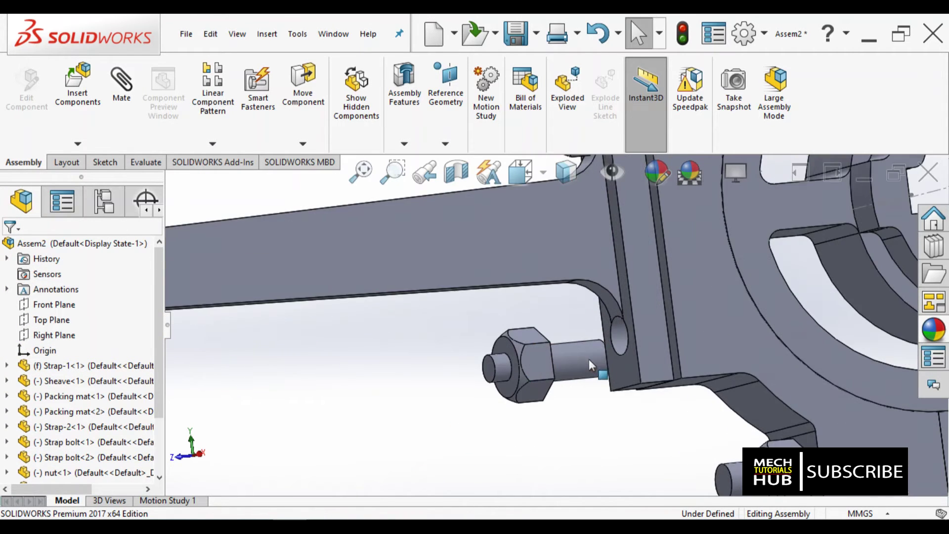
scroll(594, 370, down, 2)
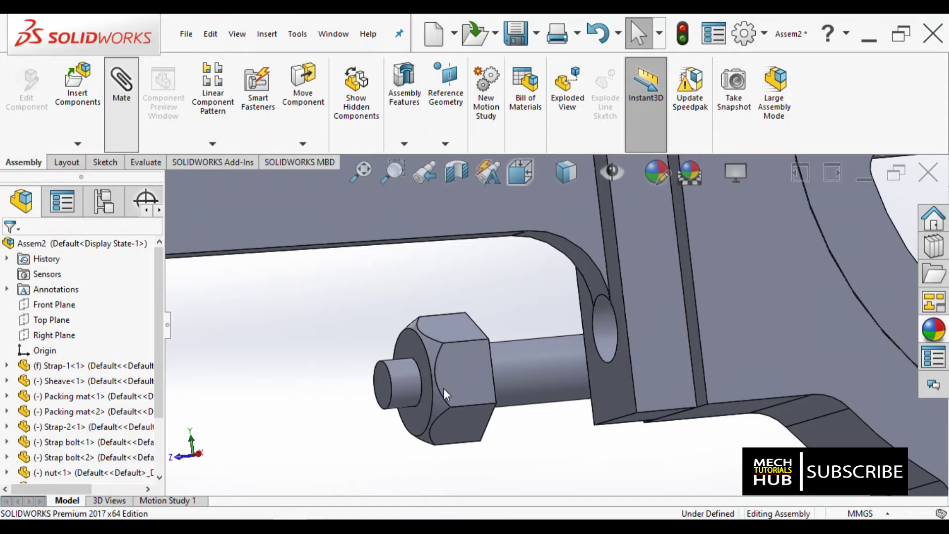
click(524, 369)
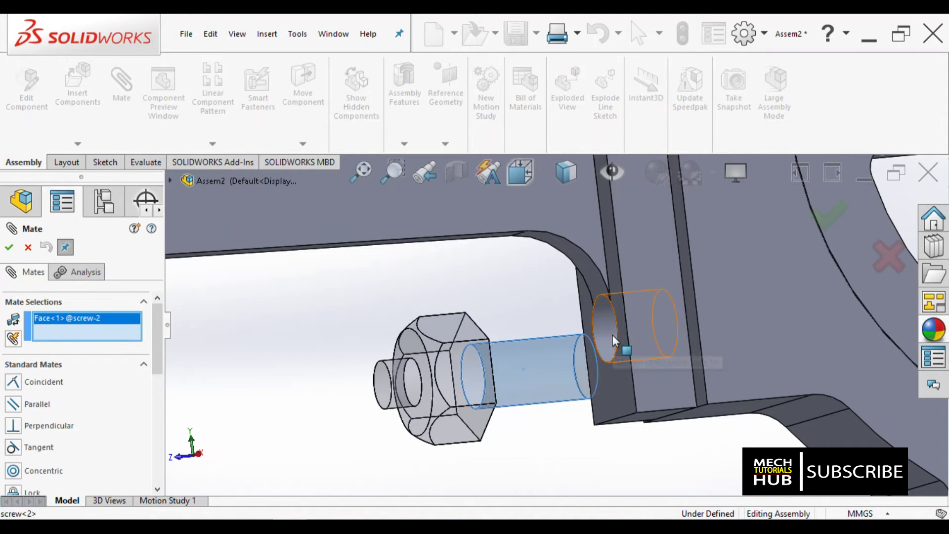
click(612, 334)
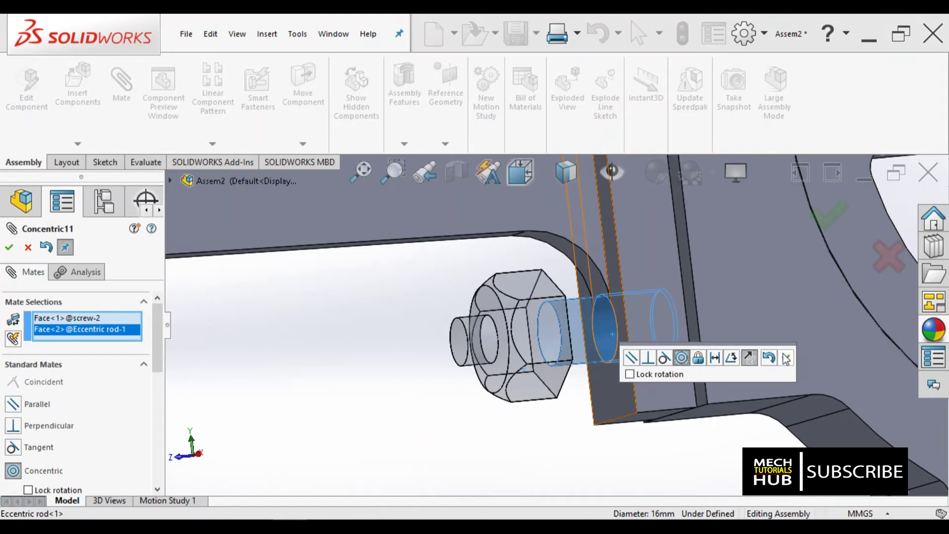
click(786, 357)
- Add a coincident mate between the shank-side face of the second screw's hex section and the rod-side face of the Eccentric rod's flange
scroll(555, 379, down, 5)
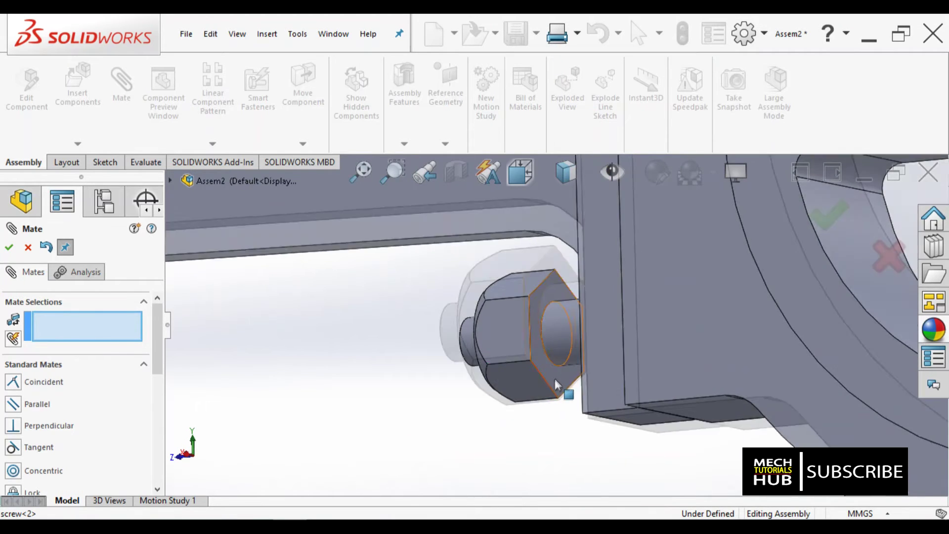
click(551, 390)
middle_drag(443, 418, 645, 404)
click(661, 406)
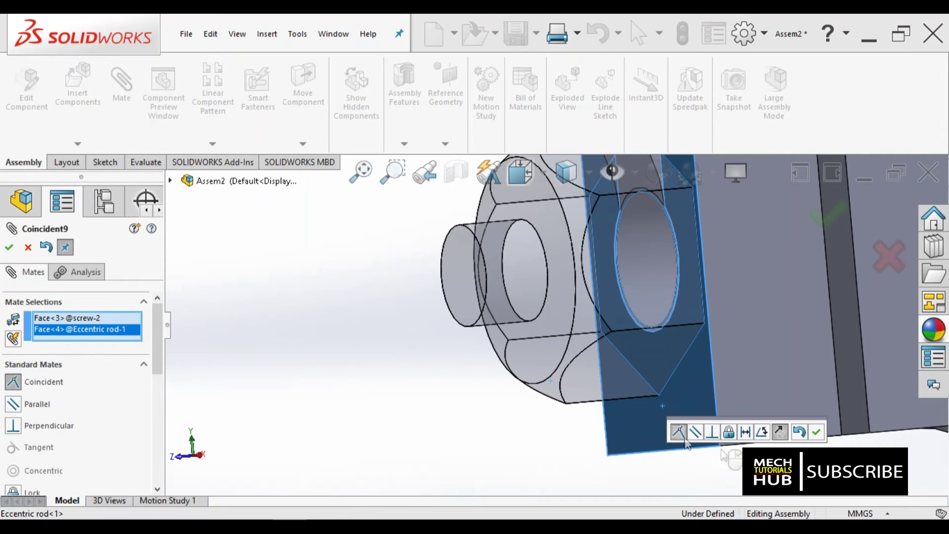
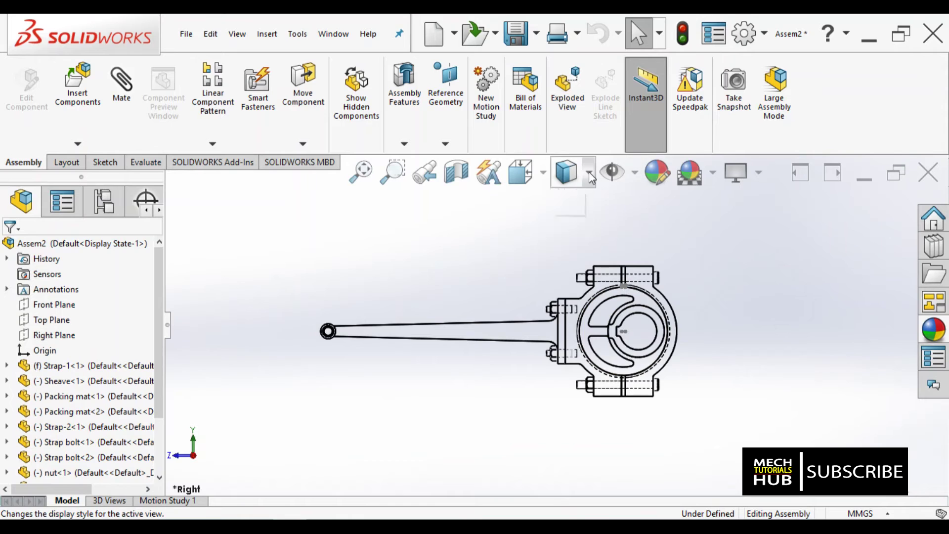
- Set the assembly's display style to Shaded With Edges
click(567, 206)
scroll(579, 354, down, 3)
scroll(579, 353, up, 2)
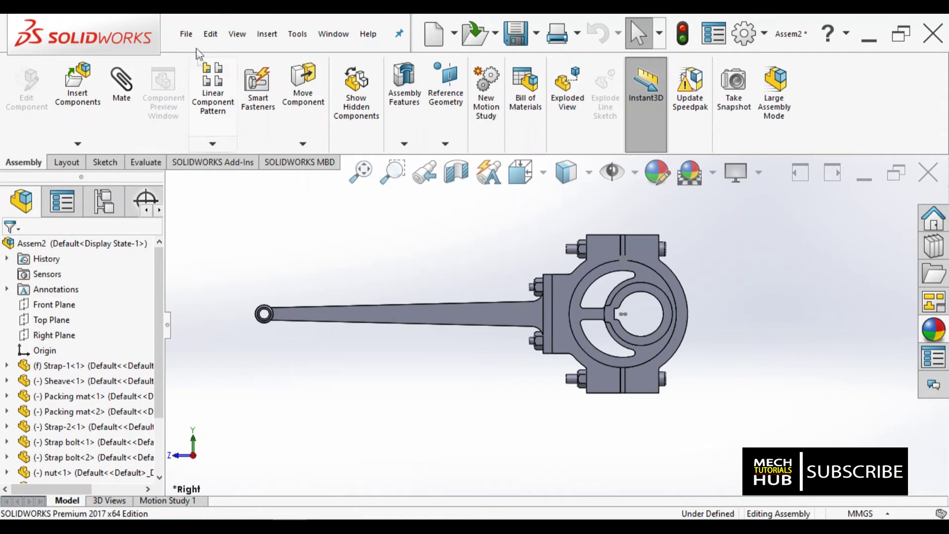
- Create a new, empty Part document
click(188, 36)
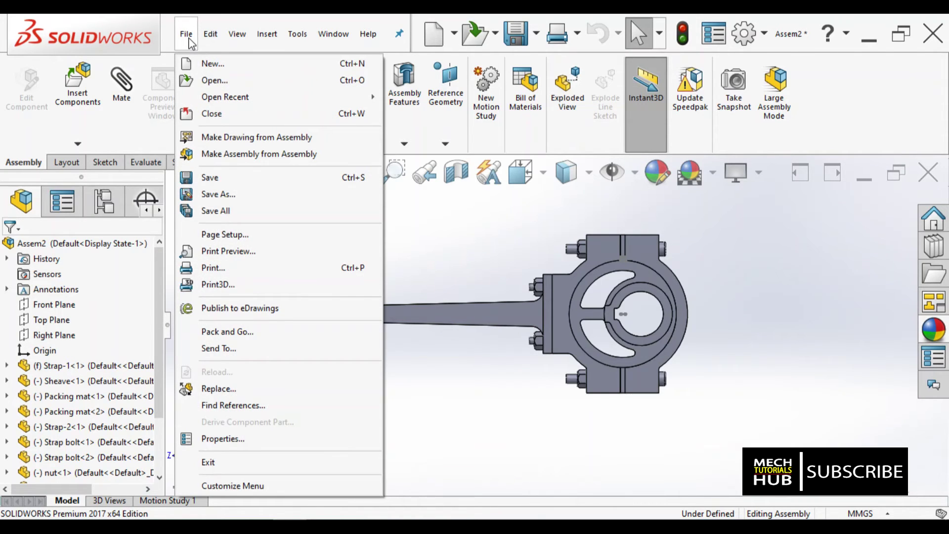
click(204, 64)
click(318, 267)
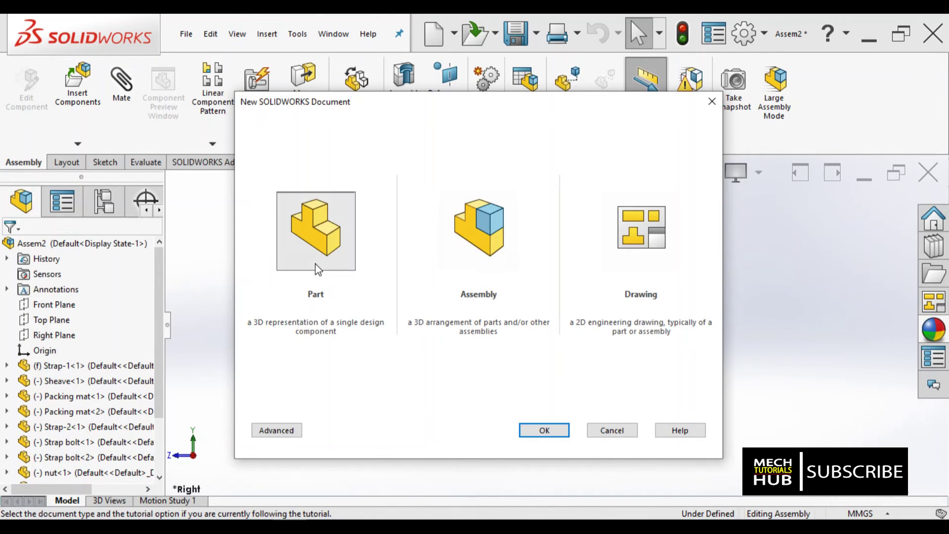
click(531, 432)
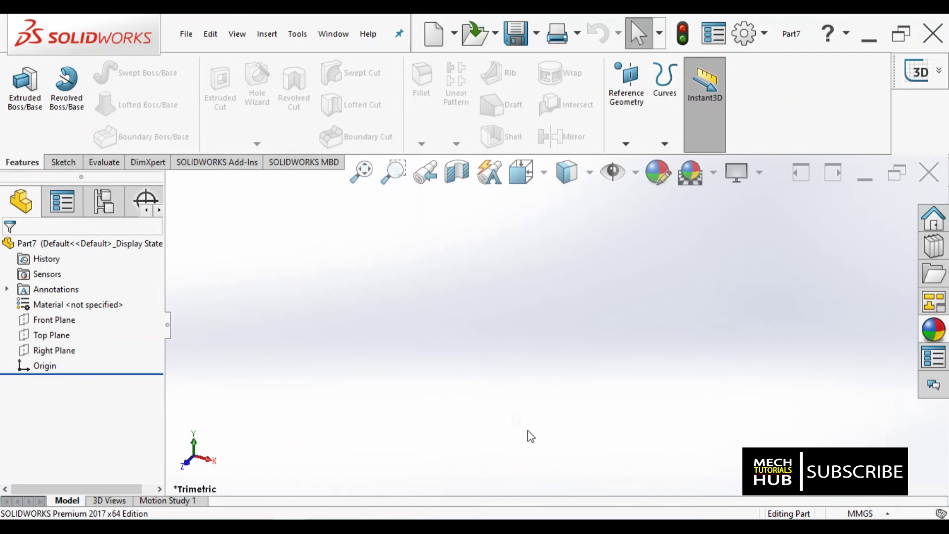
- Open the existing Sheave part from the Eccentric folder
click(187, 35)
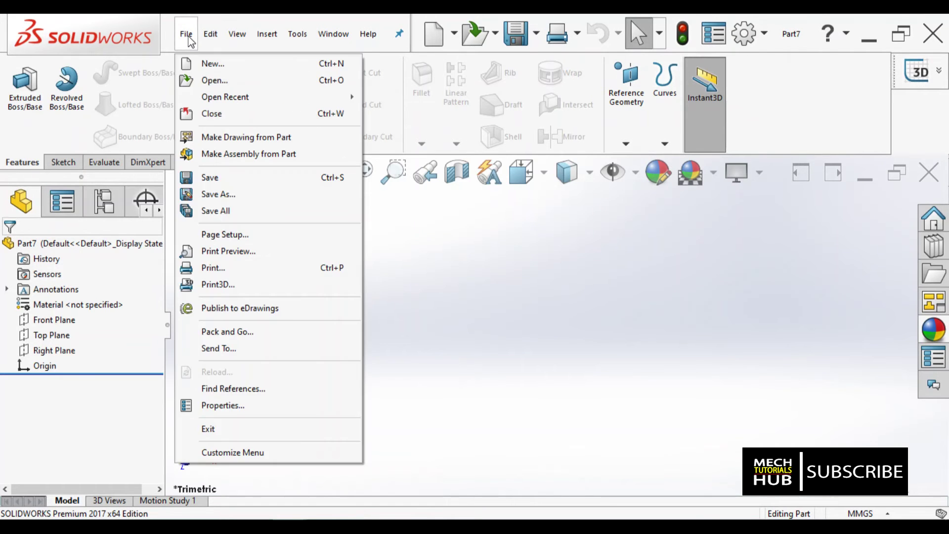
click(213, 82)
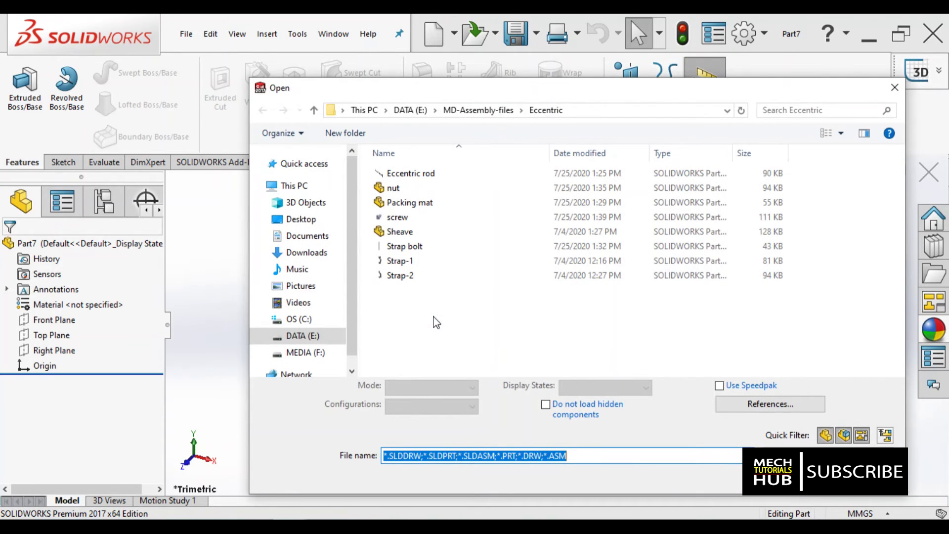
double_click(403, 234)
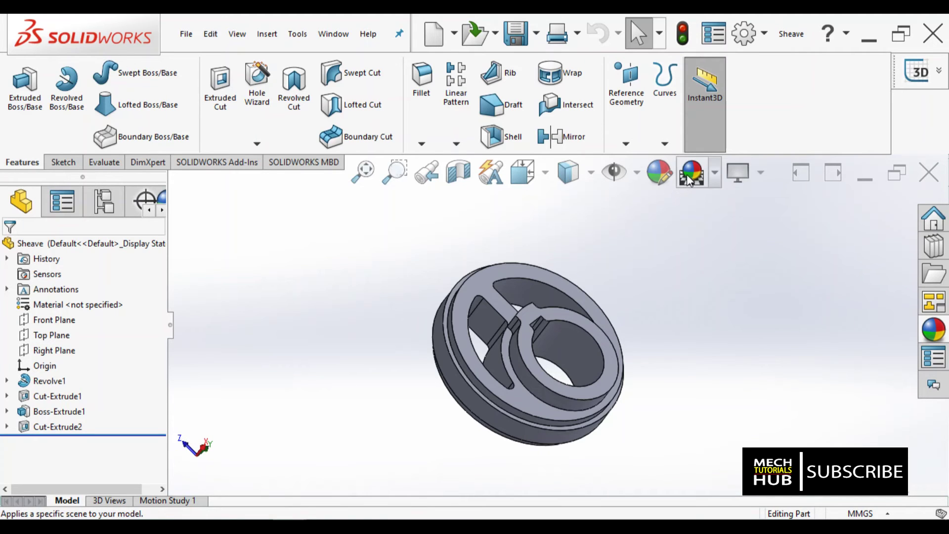
- Apply the polished bronze metal appearance to the entire Sheave part
click(655, 179)
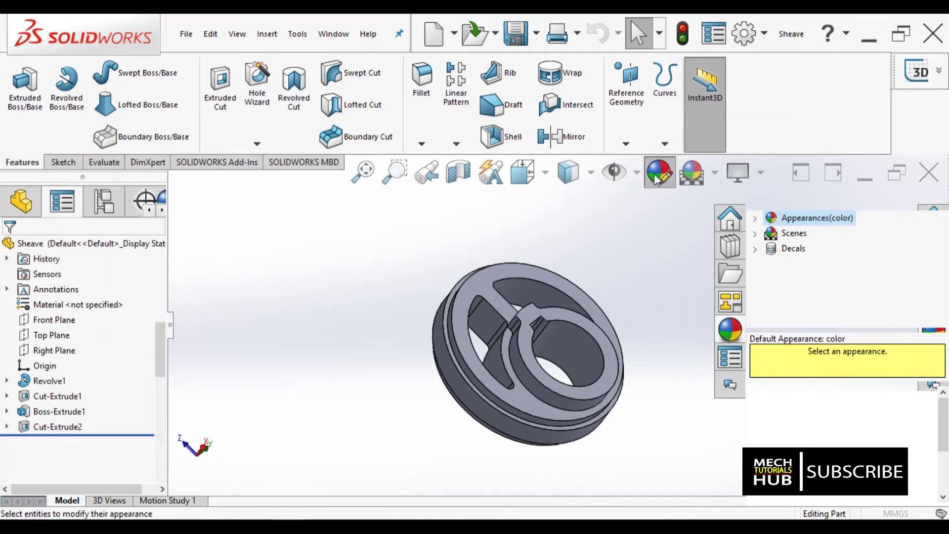
click(754, 218)
click(807, 251)
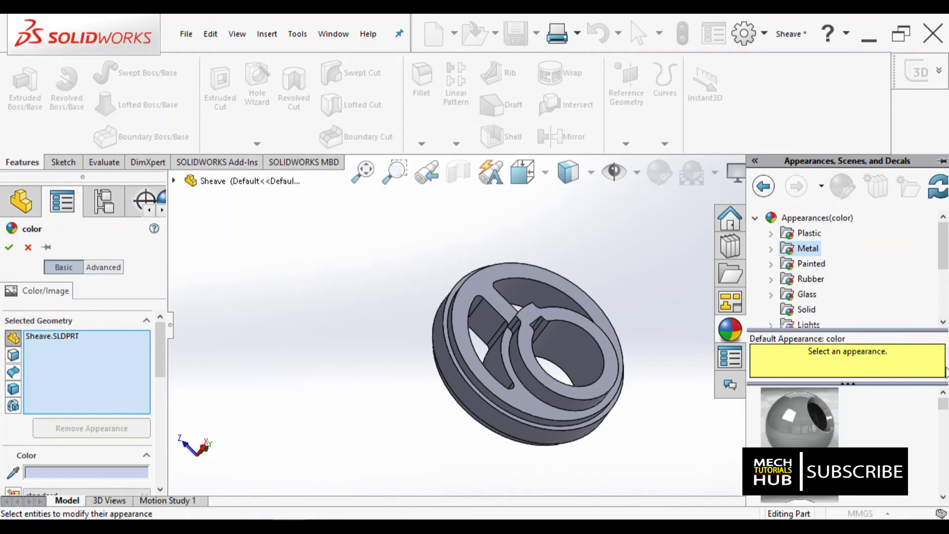
drag(946, 412, 947, 431)
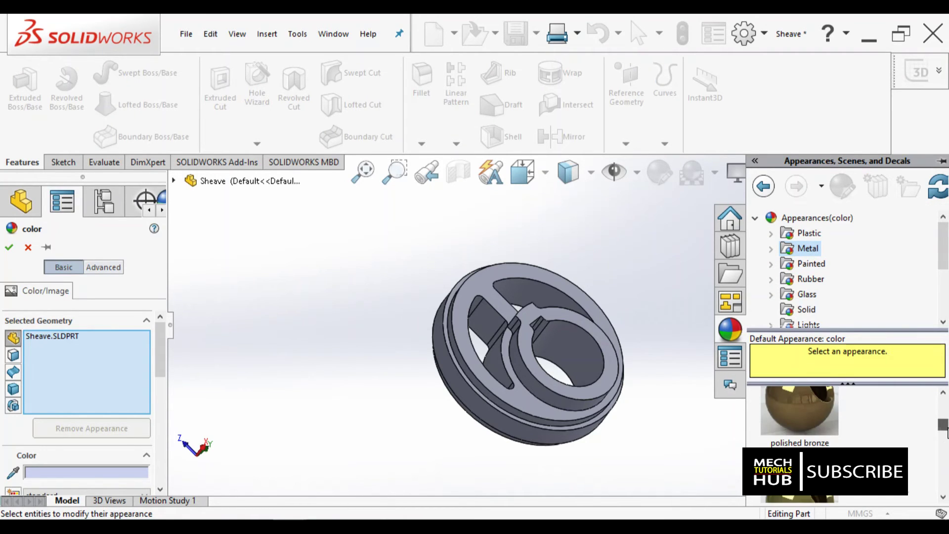
click(803, 420)
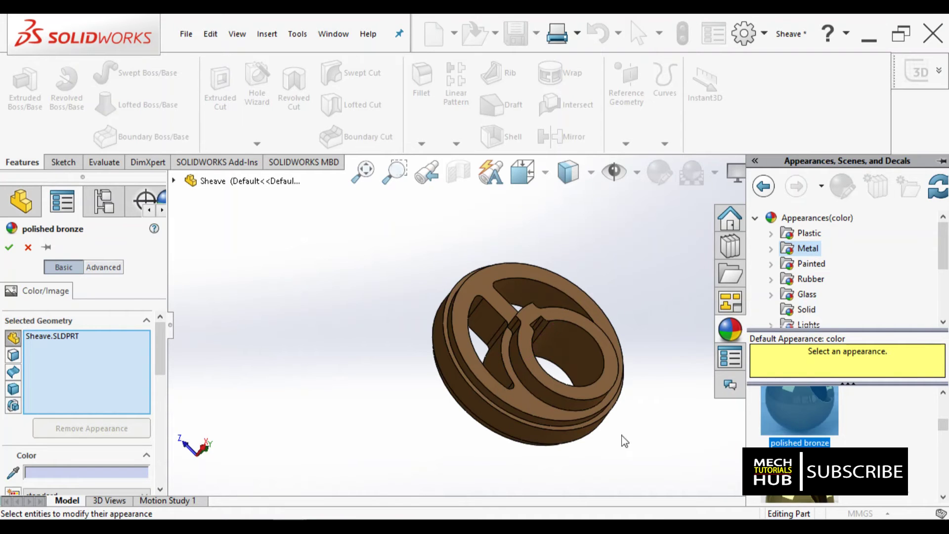
click(9, 247)
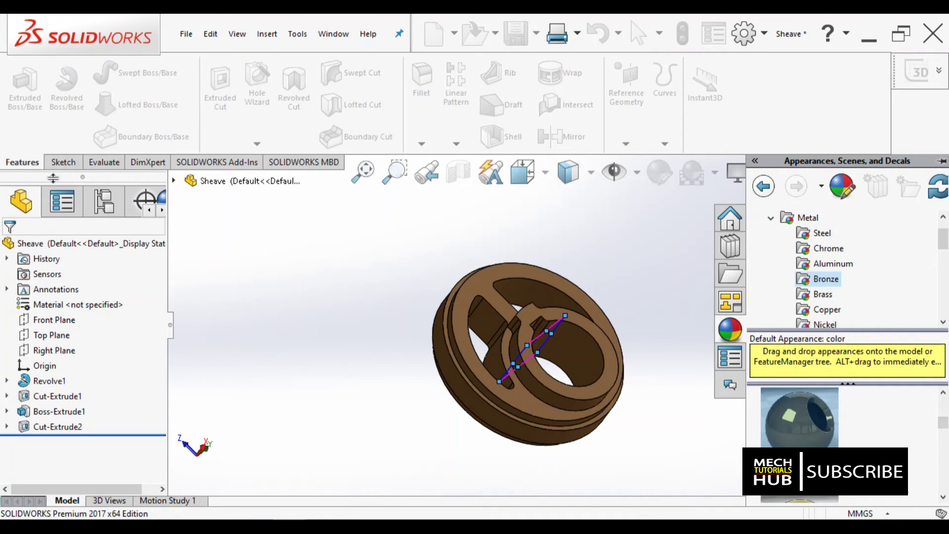
- Save the Sheave part and return to the Assem2 assembly to view the Sheave
click(189, 44)
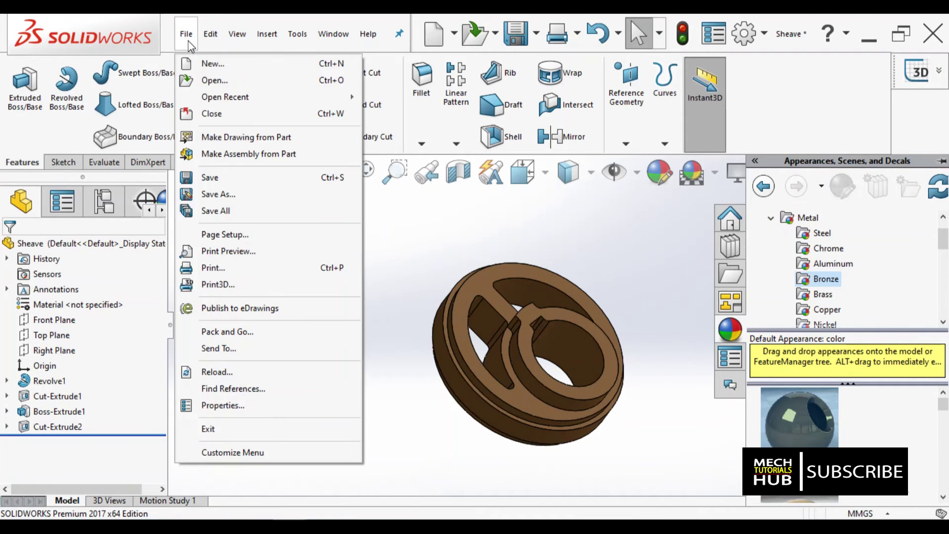
click(212, 177)
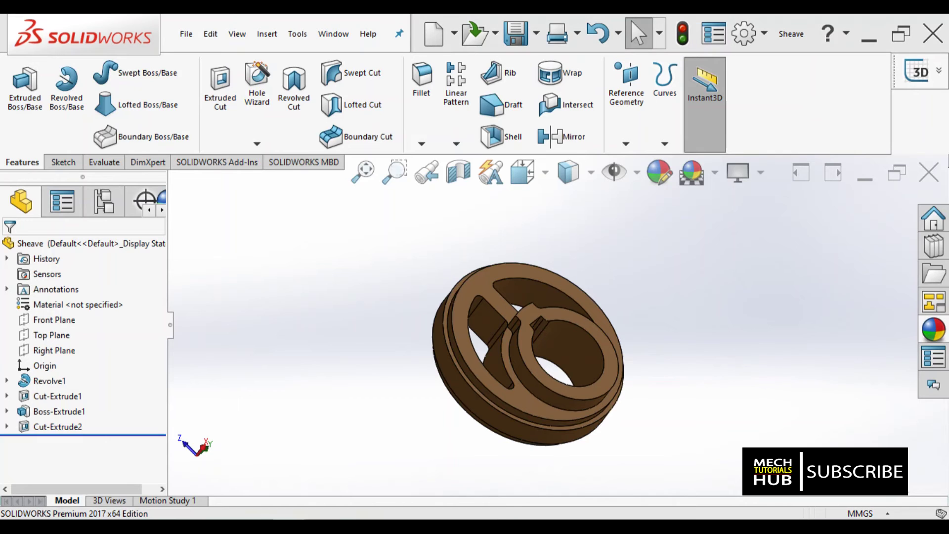
mouse_move(289, 520)
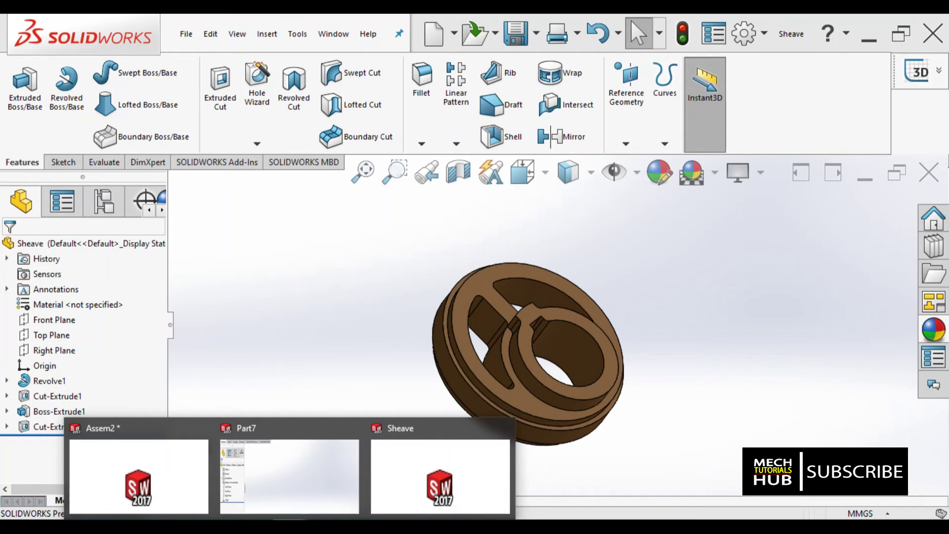
click(176, 472)
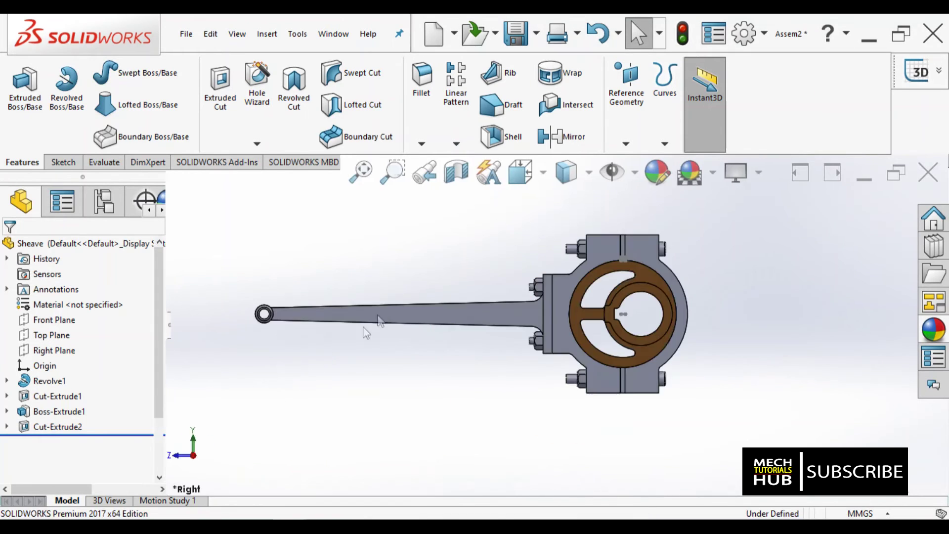
scroll(697, 308, down, 5)
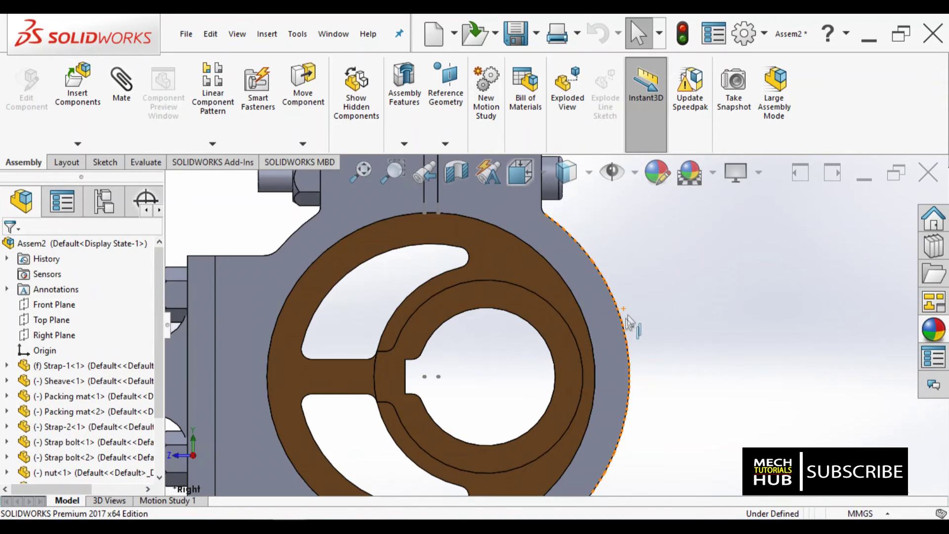
scroll(614, 345, up, 5)
middle_drag(614, 346, 607, 377)
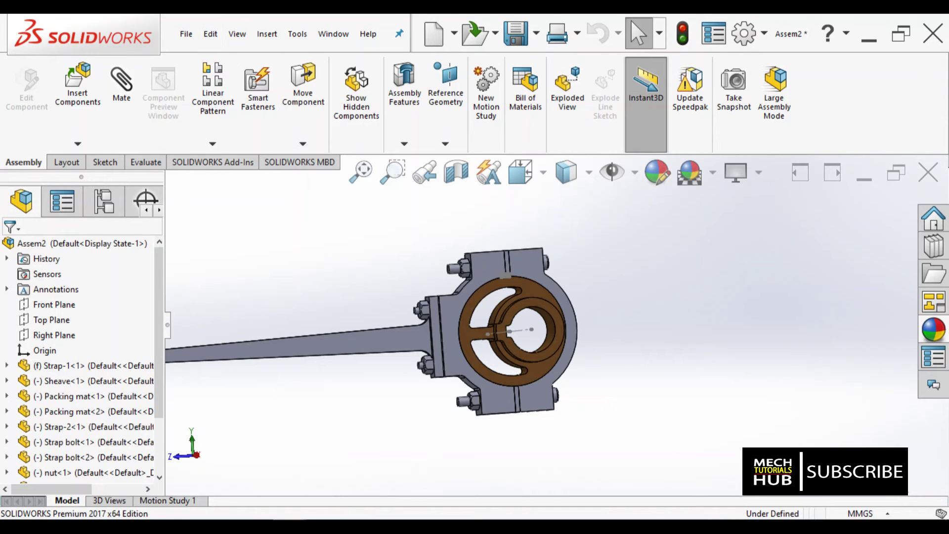
- Switch to the empty Part7 document and open the Eccentric rod part from the Eccentric folder
click(297, 489)
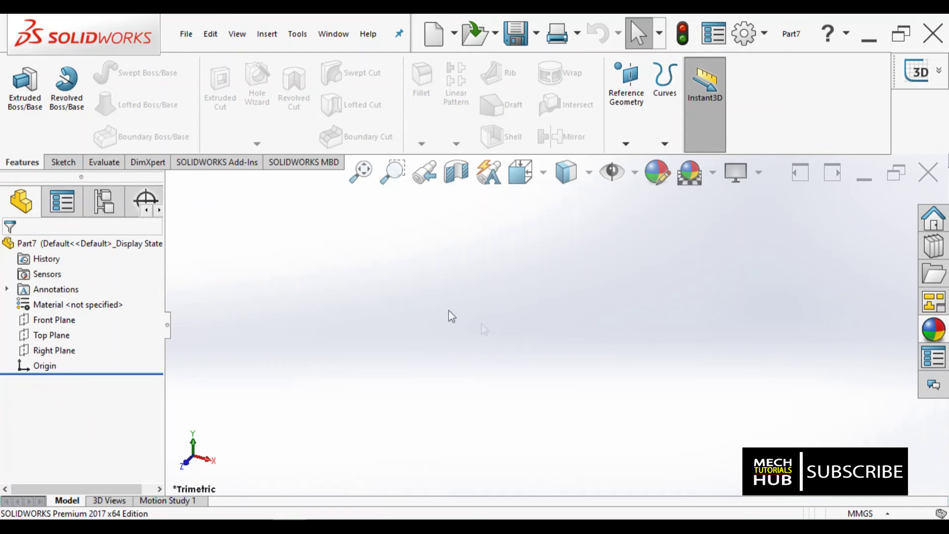
click(186, 34)
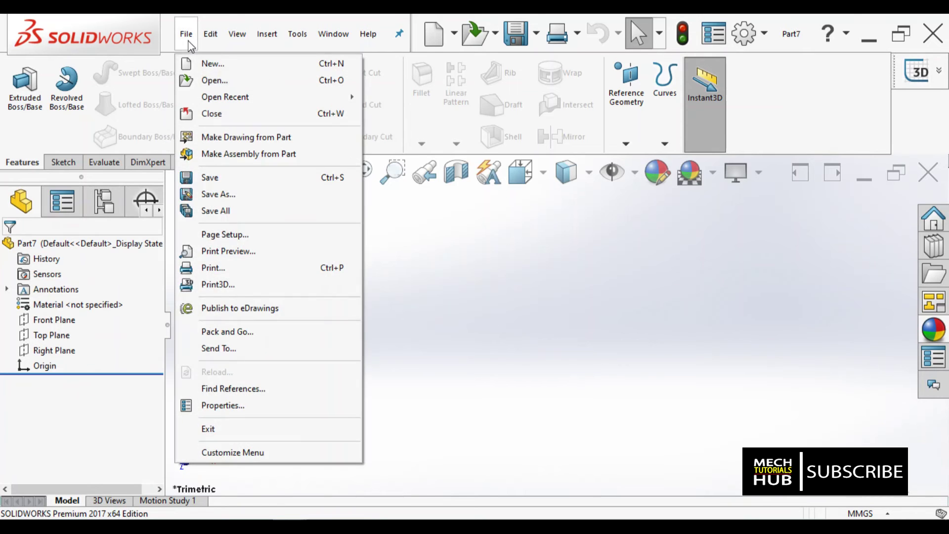
click(198, 78)
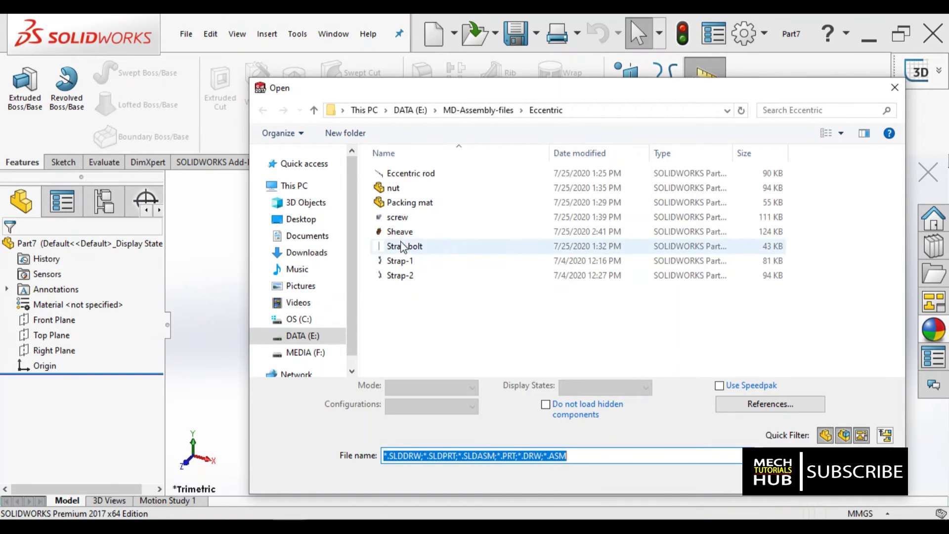
click(397, 174)
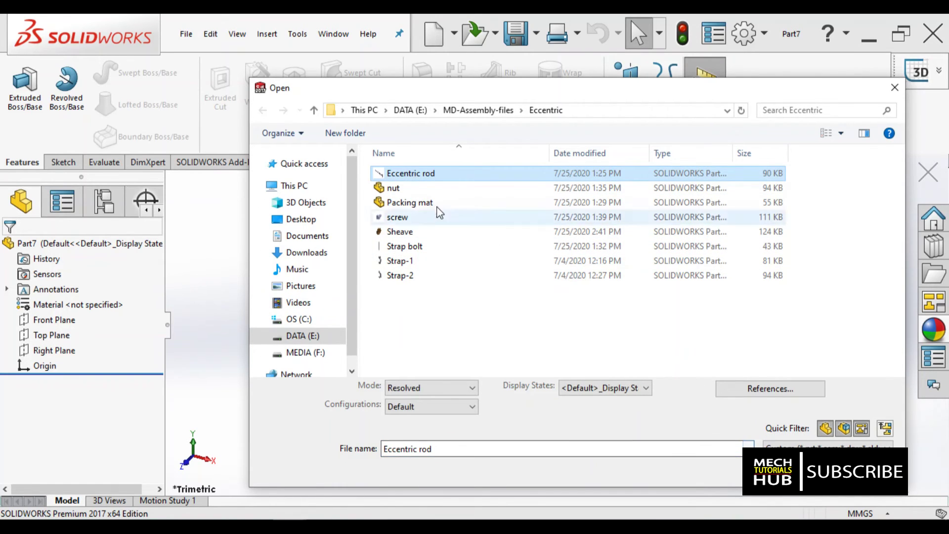
double_click(425, 176)
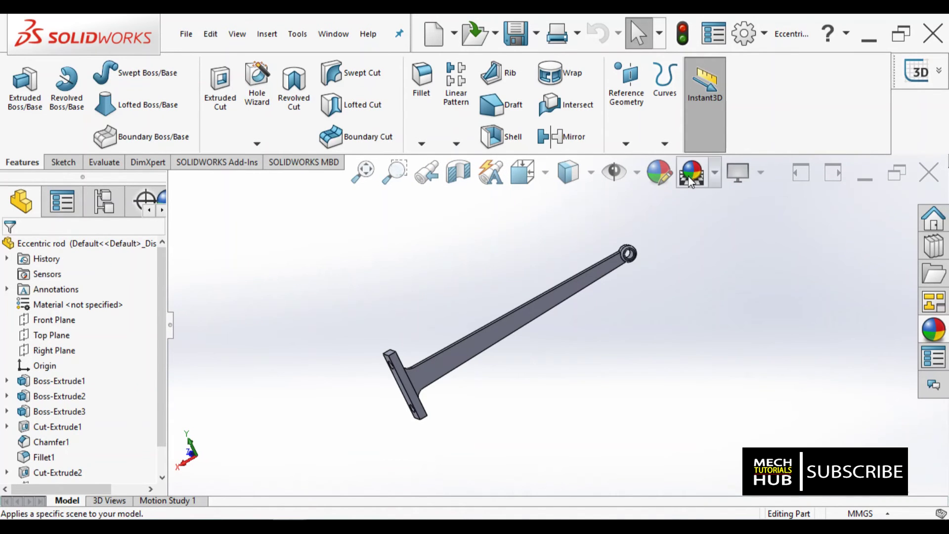
- Apply the matte iron metal appearance to the entire Eccentric rod part
click(660, 174)
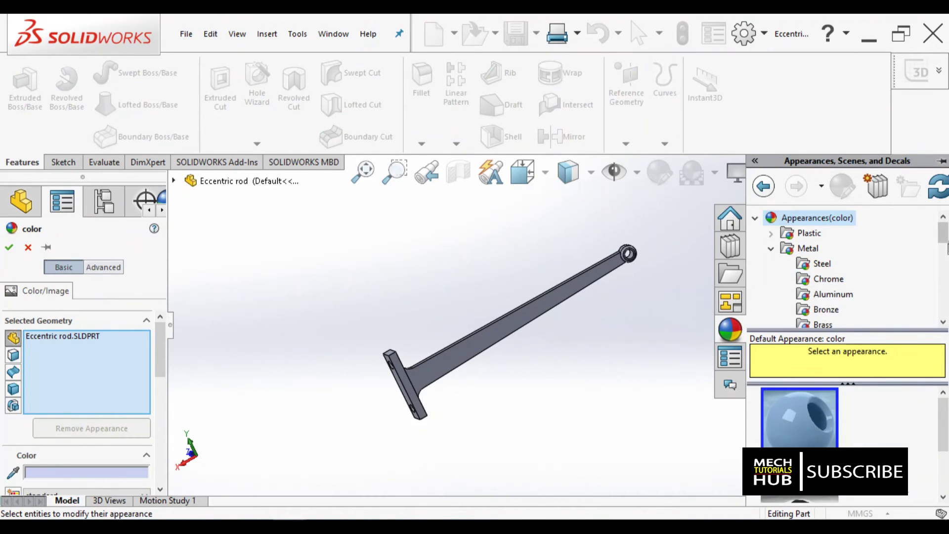
drag(946, 244, 946, 250)
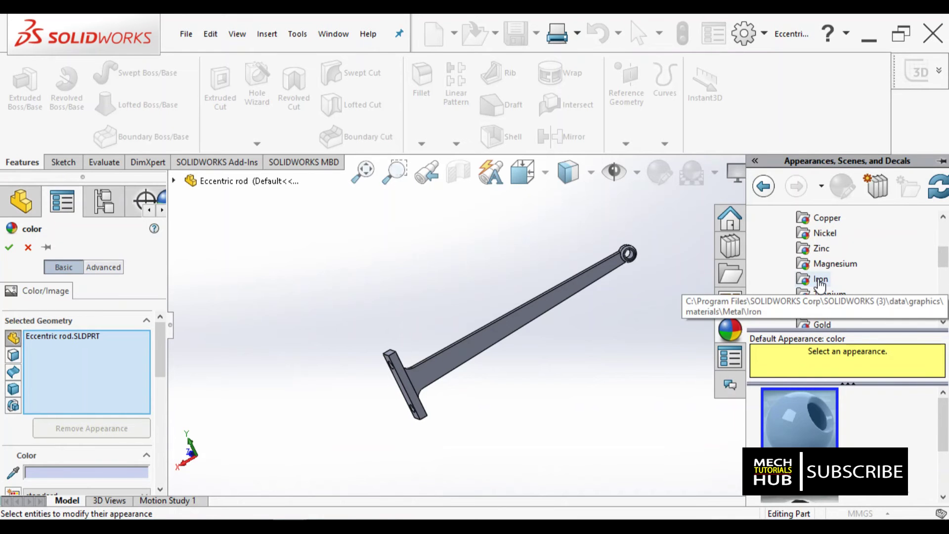
click(820, 280)
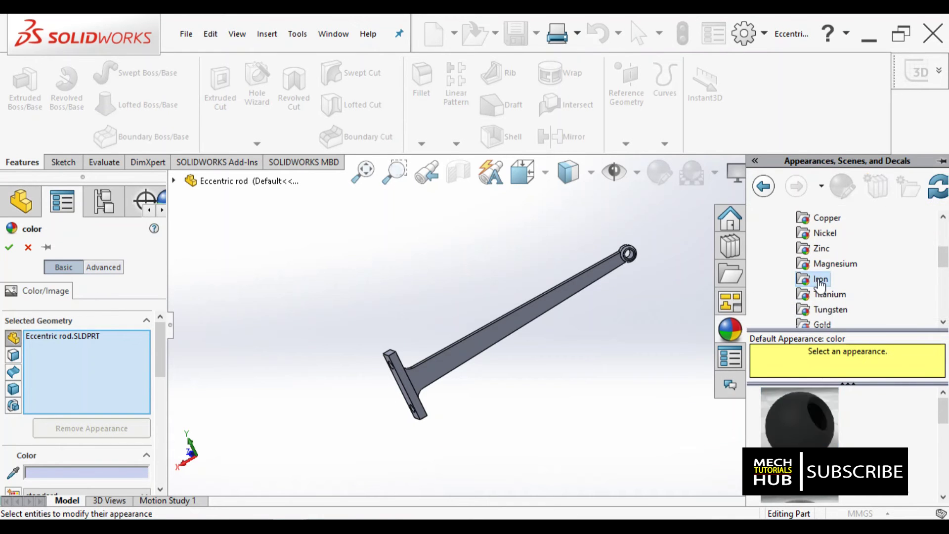
click(808, 439)
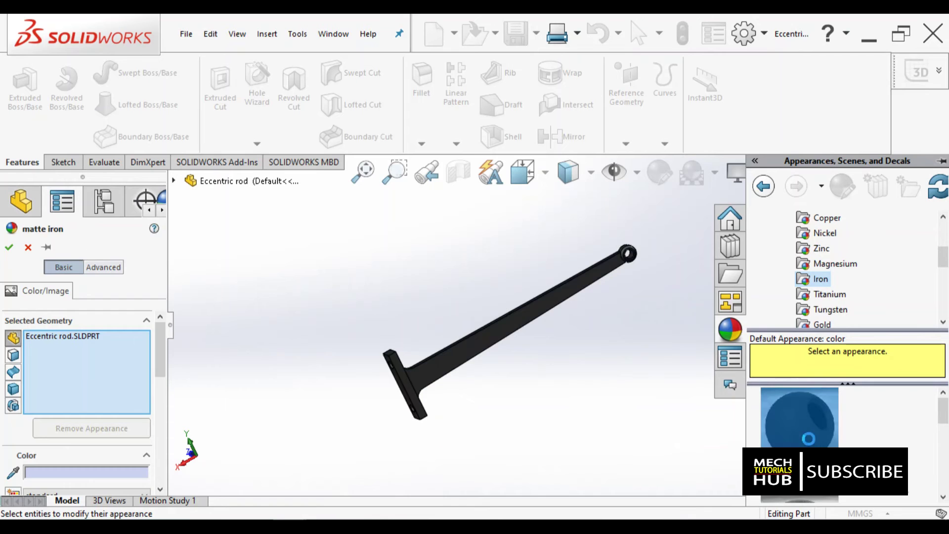
click(9, 247)
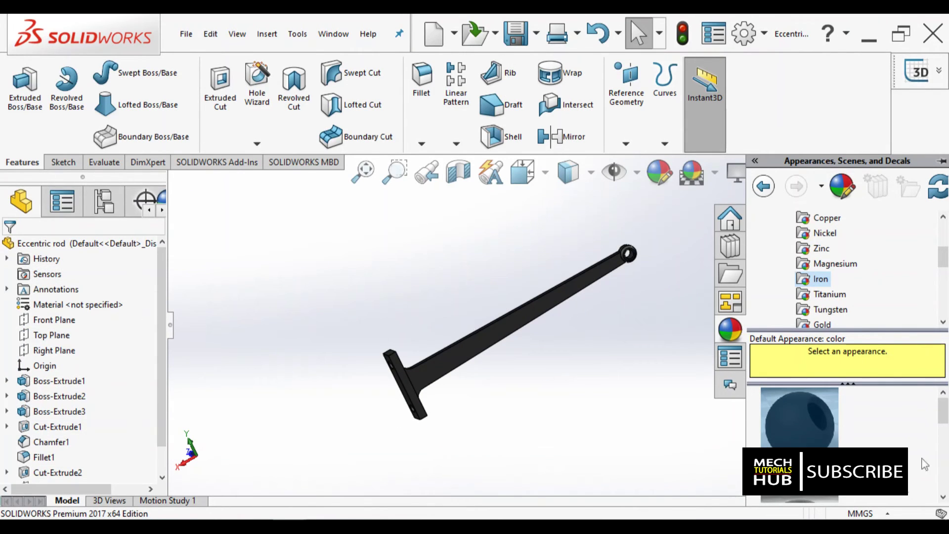
drag(944, 416, 947, 491)
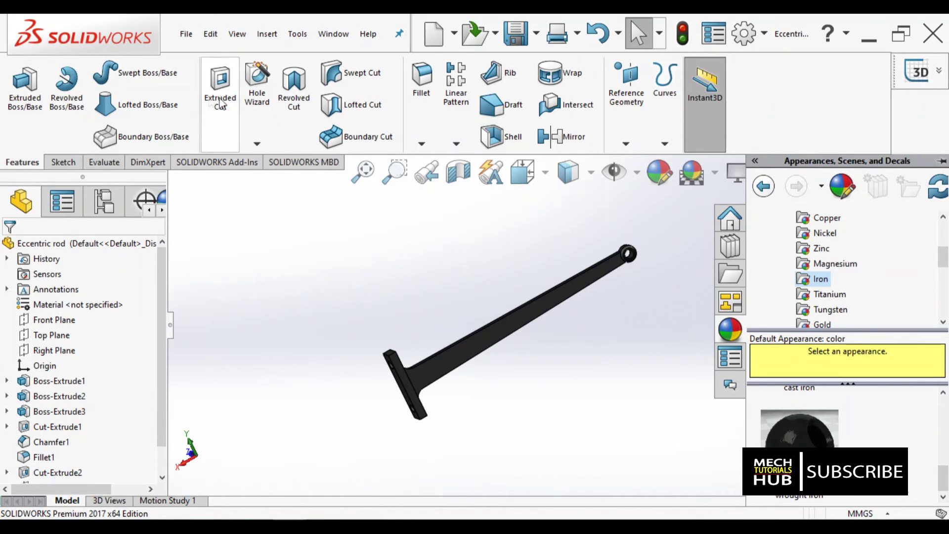
- Save the Eccentric rod part and return to the Assem2 assembly
click(188, 35)
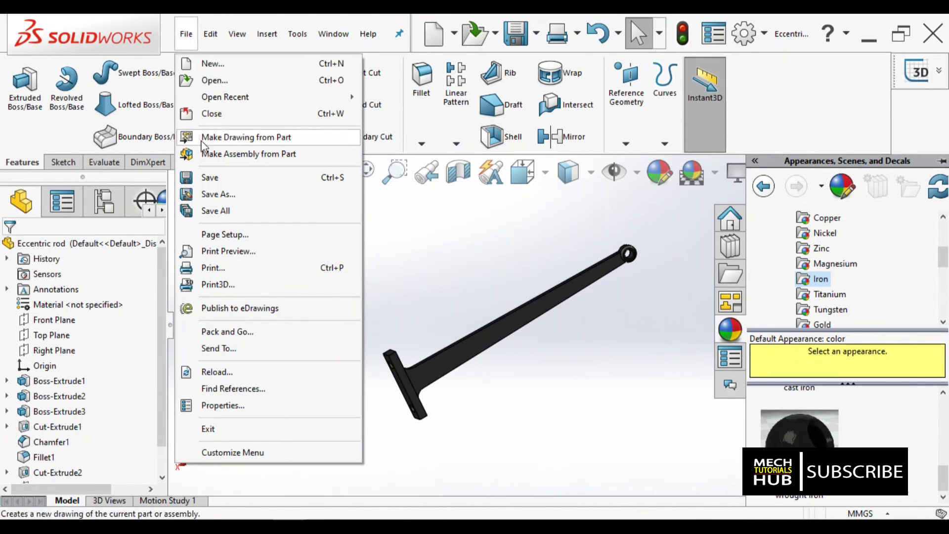
click(209, 182)
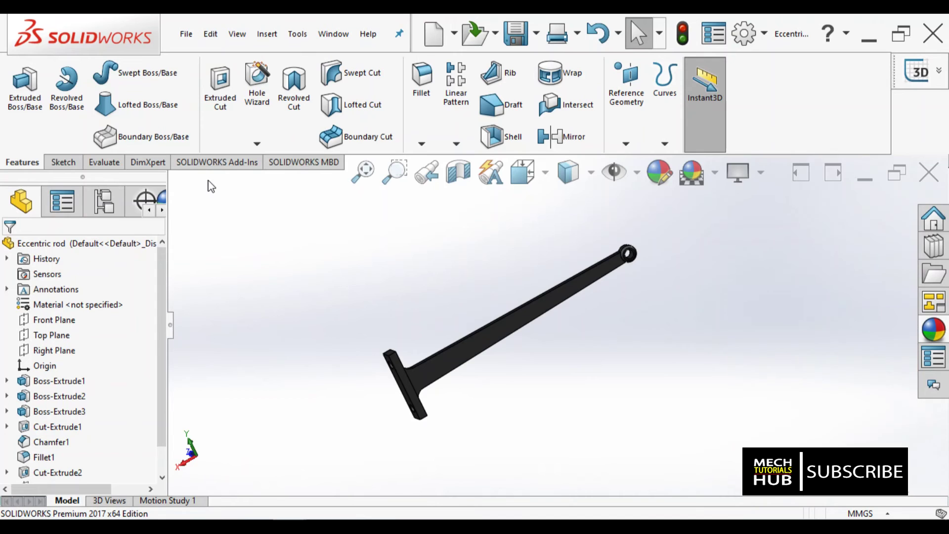
mouse_move(288, 519)
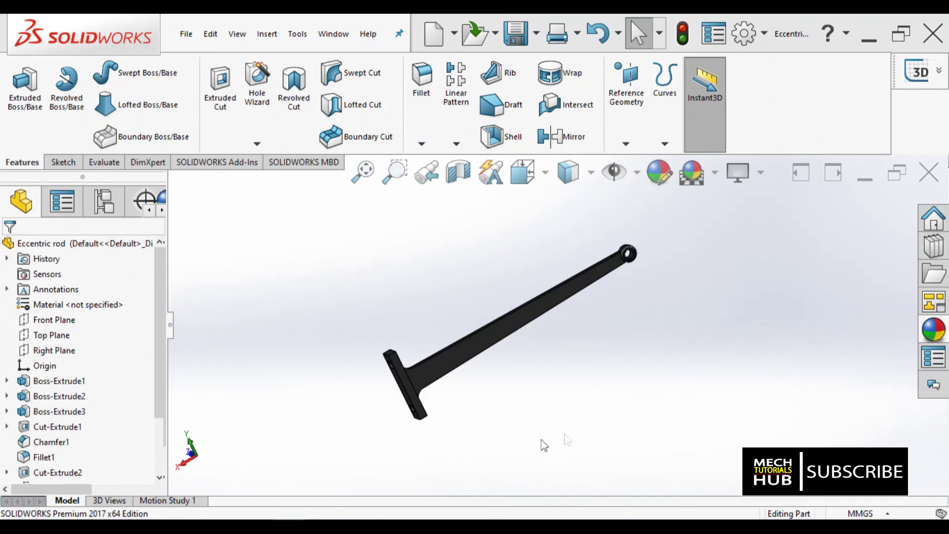
click(74, 477)
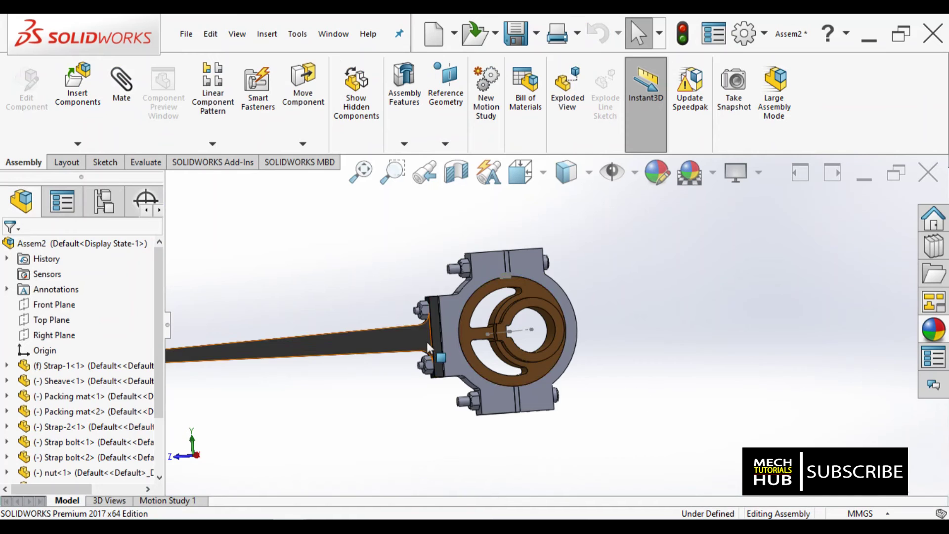
- Examine the eccentric assembly from several angles, from the Sheave and straps along the full length of the Eccentric rod
scroll(551, 334, down, 3)
scroll(514, 341, up, 6)
middle_drag(579, 380, 618, 405)
scroll(645, 381, down, 5)
scroll(644, 380, down, 5)
scroll(563, 367, up, 5)
middle_drag(502, 360, 528, 364)
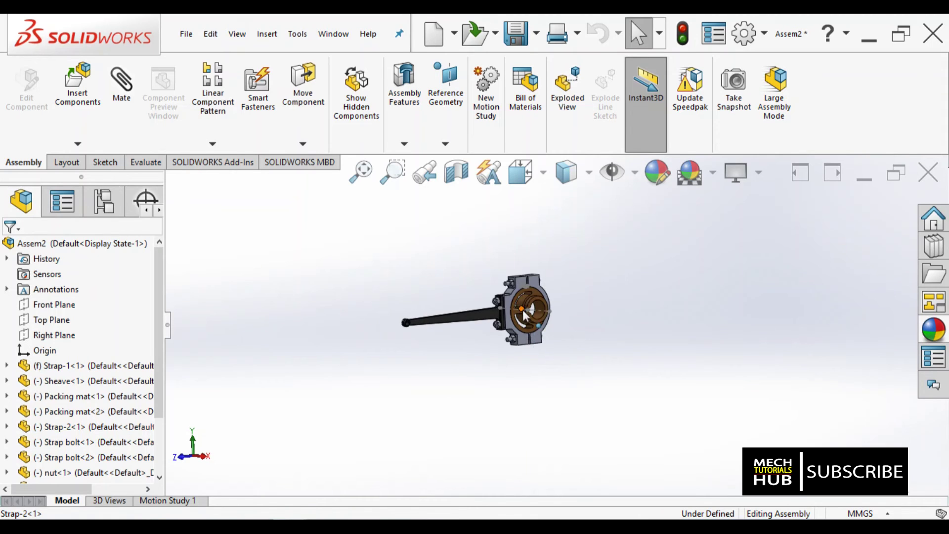
scroll(523, 312, down, 5)
scroll(376, 315, up, 2)
scroll(348, 311, down, 3)
middle_drag(351, 314, 459, 330)
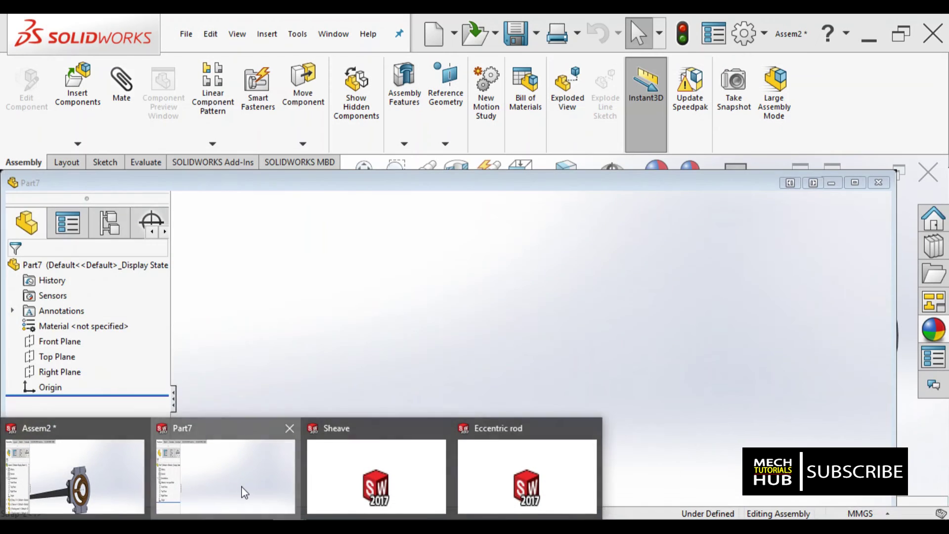
- Switch to the empty Part7 document and open the Packing mat part
click(243, 491)
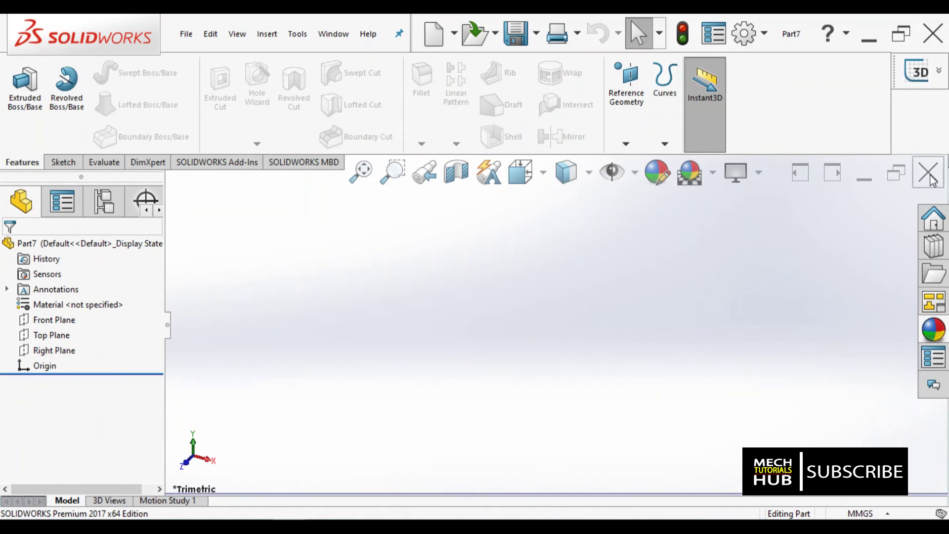
click(186, 34)
click(198, 86)
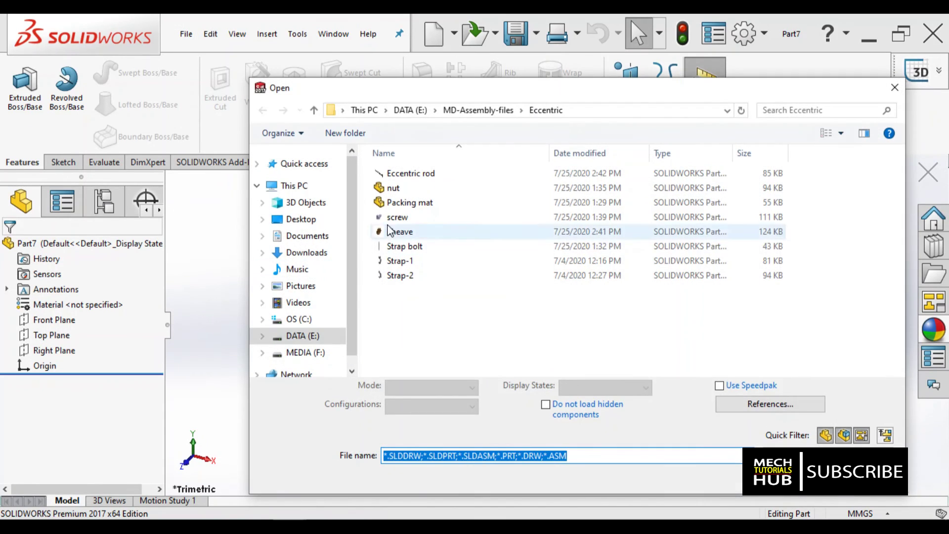
double_click(407, 202)
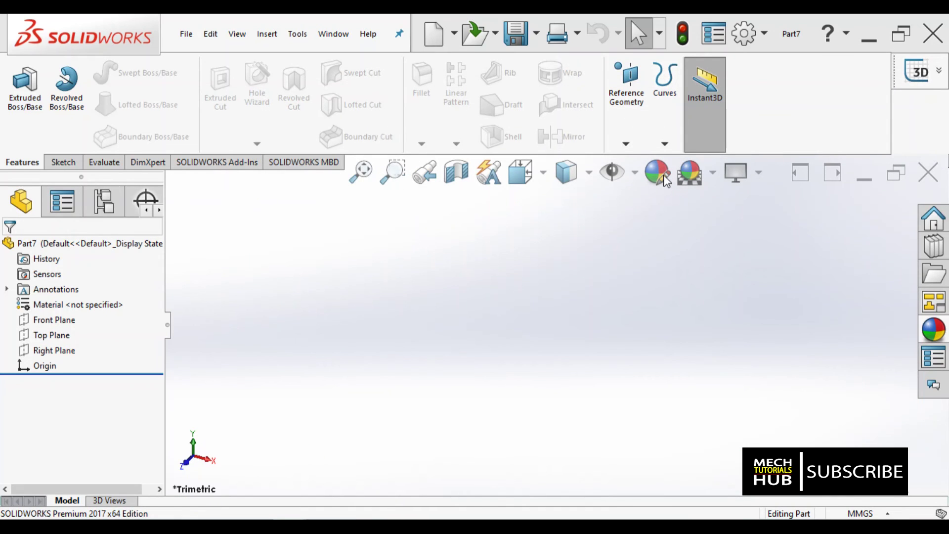
- Apply the polished gold metal appearance to the entire Packing mat part
click(659, 172)
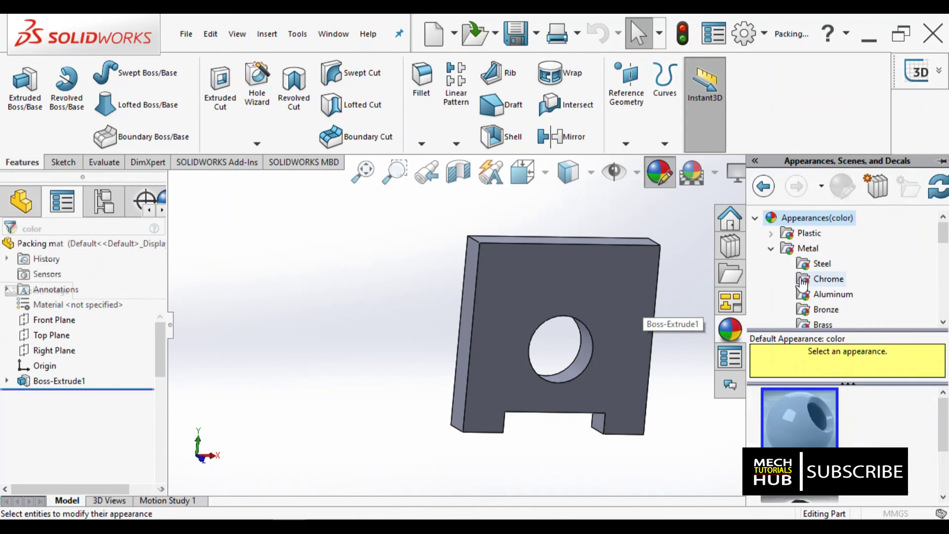
click(834, 298)
drag(943, 239, 946, 259)
click(848, 296)
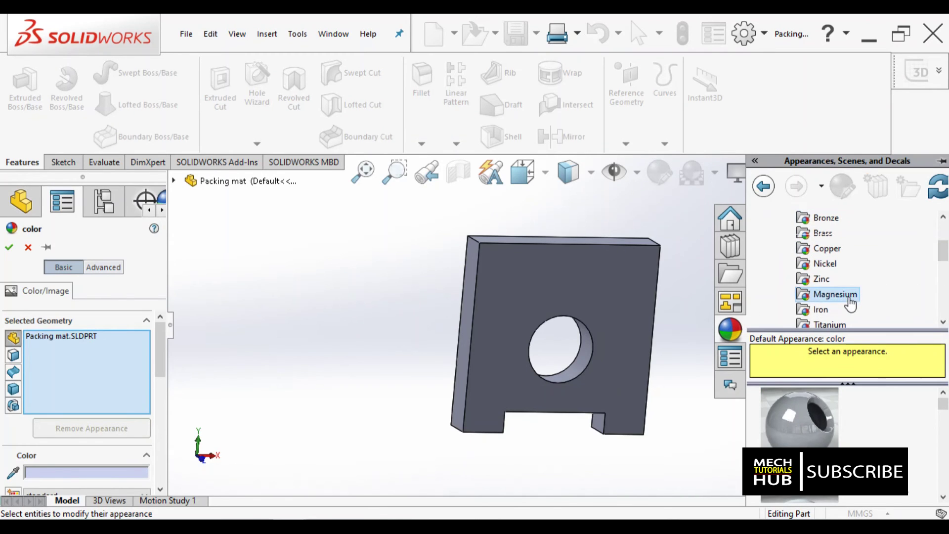
drag(943, 259, 944, 281)
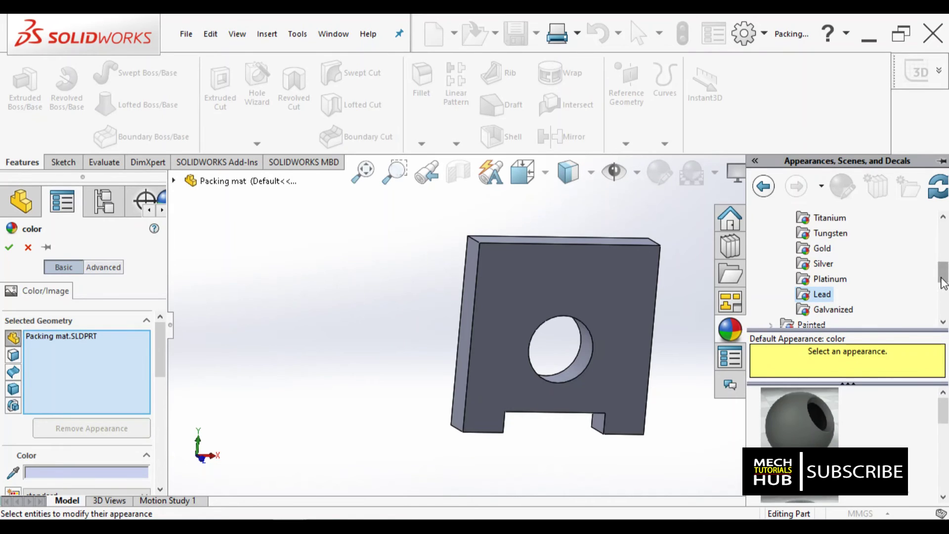
drag(944, 284, 942, 260)
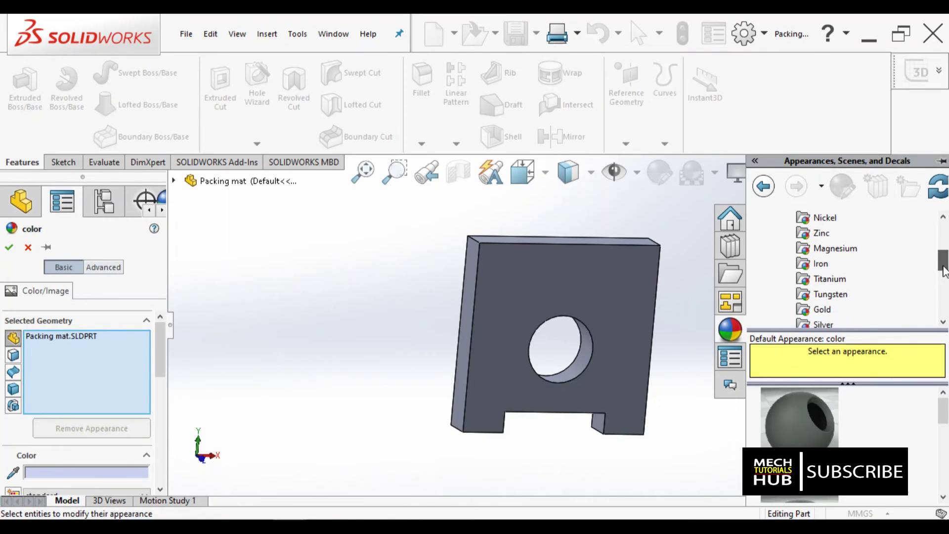
click(821, 310)
double_click(788, 433)
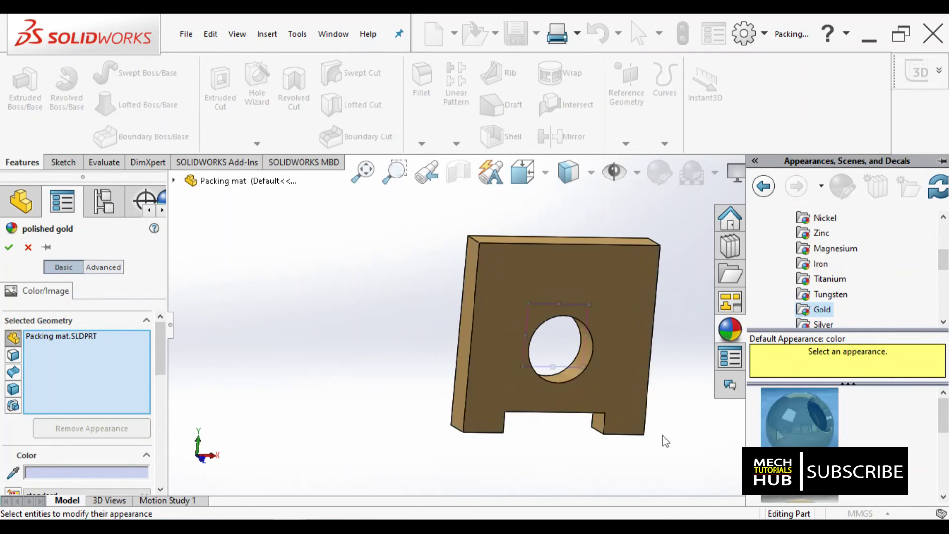
click(9, 248)
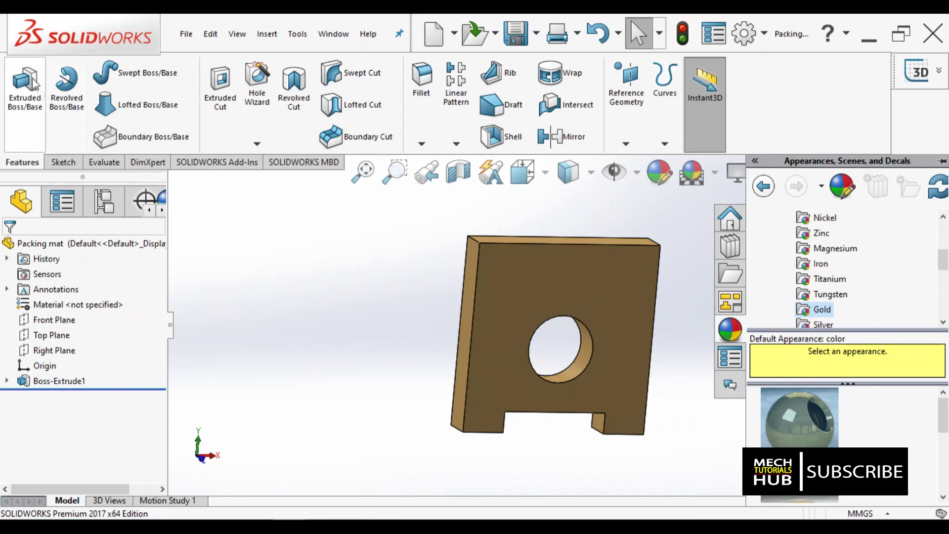
- Save the Packing mat part and return to the Assem2 assembly
click(187, 42)
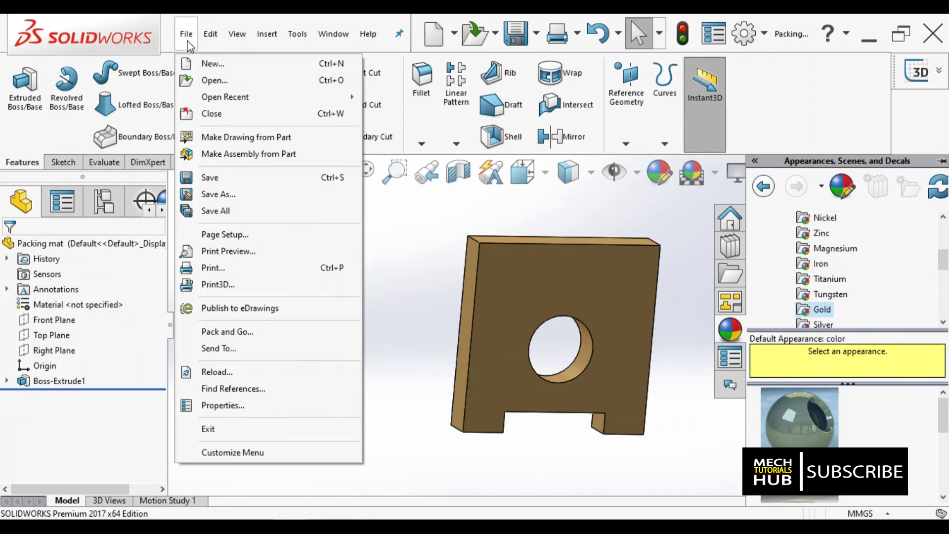
click(217, 178)
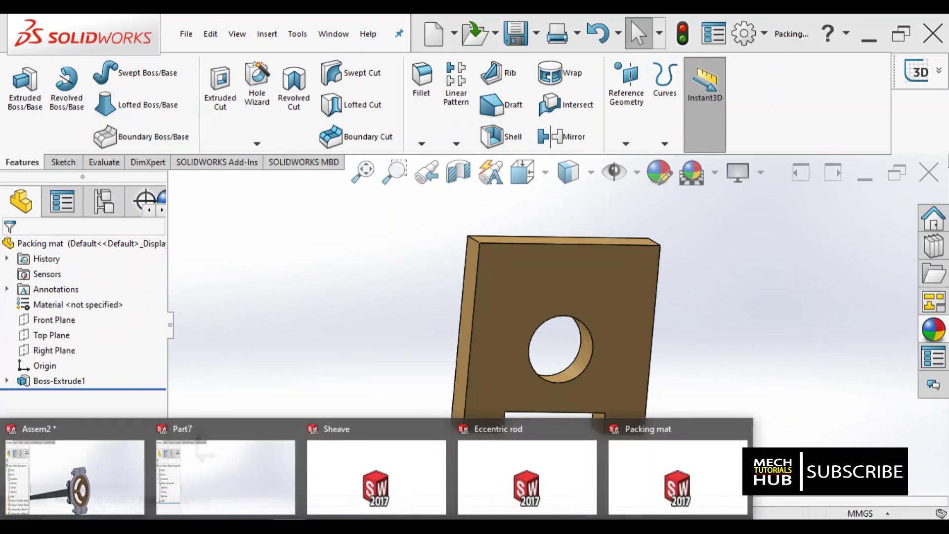
key(ctrl+Tab)
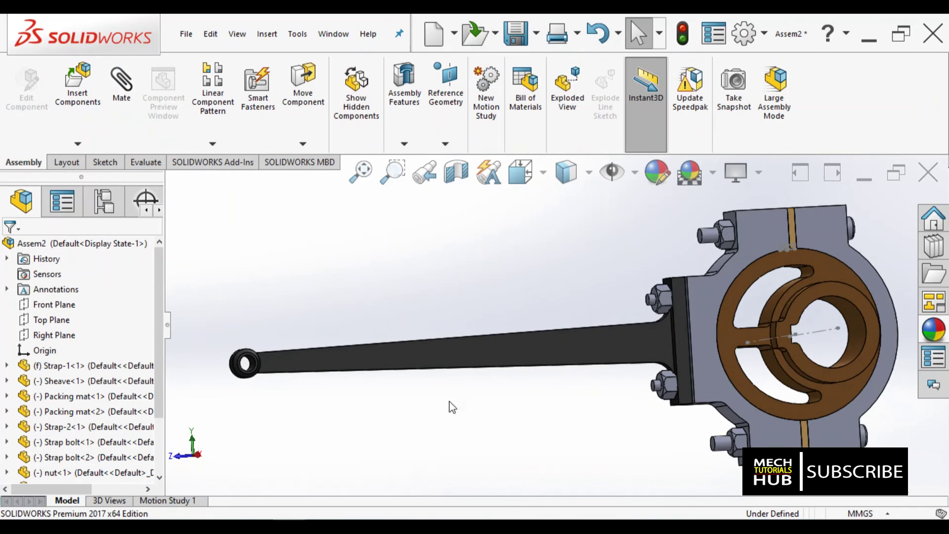
- Examine the Packing mats between the two straps and the Sheave around them in the eccentric assembly
scroll(504, 411, up, 3)
scroll(738, 321, down, 8)
middle_drag(737, 315, 723, 301)
scroll(722, 301, up, 5)
scroll(592, 359, down, 2)
scroll(592, 357, down, 1)
scroll(601, 363, up, 5)
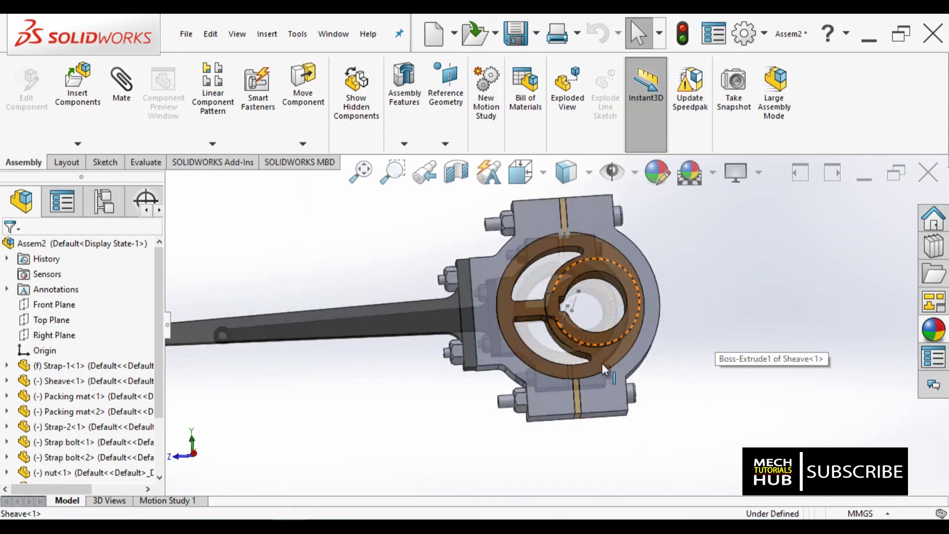
scroll(343, 331, down, 2)
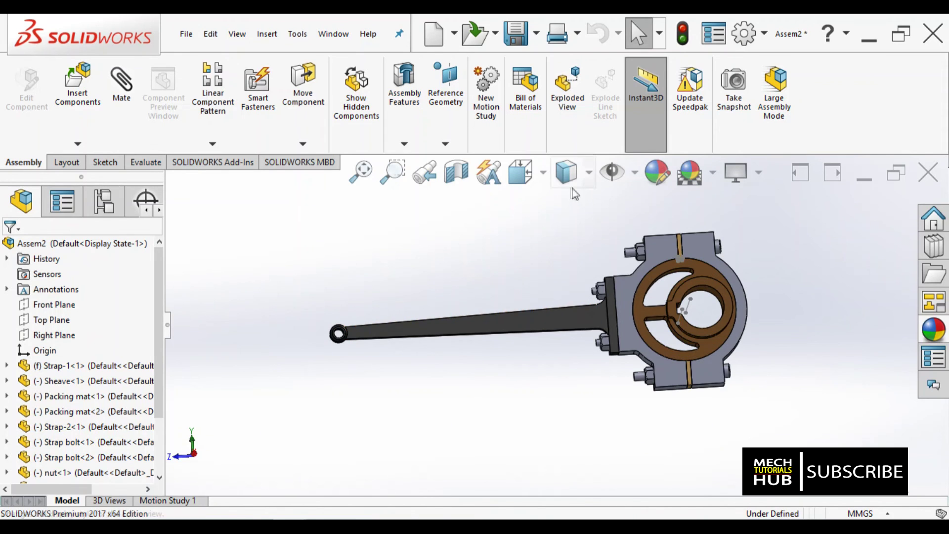
- Show the eccentric assembly in the isometric view and inspect the whole assembly from the side, from rod end to straps
click(534, 183)
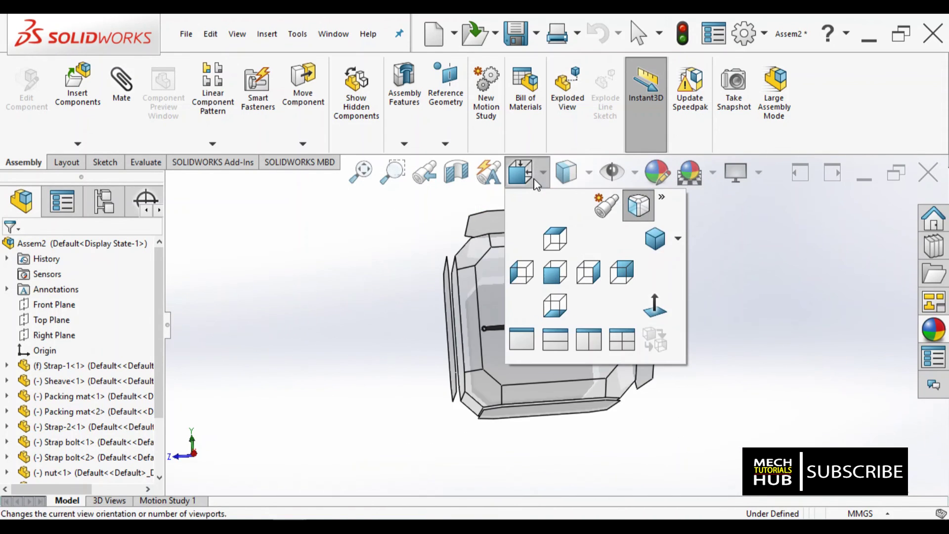
click(653, 240)
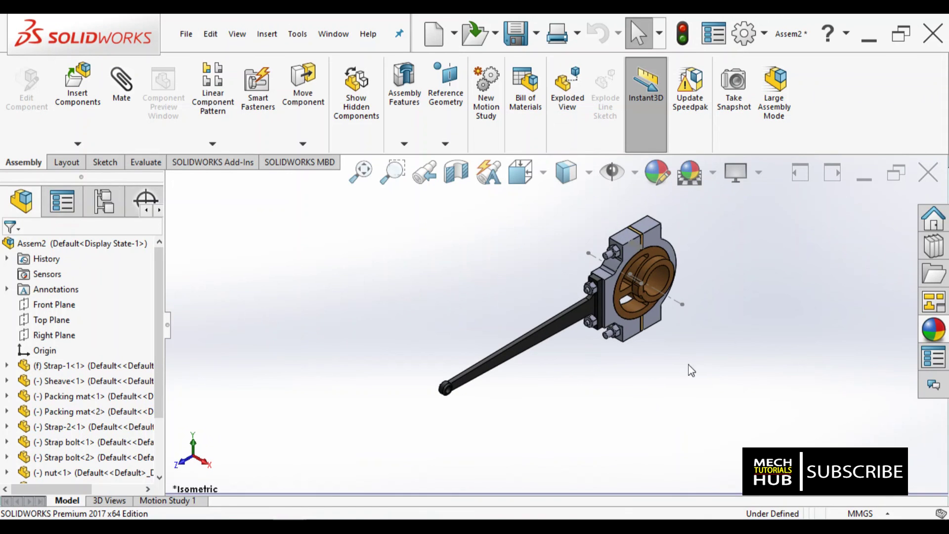
scroll(529, 267, down, 4)
middle_drag(514, 256, 491, 233)
scroll(430, 343, down, 2)
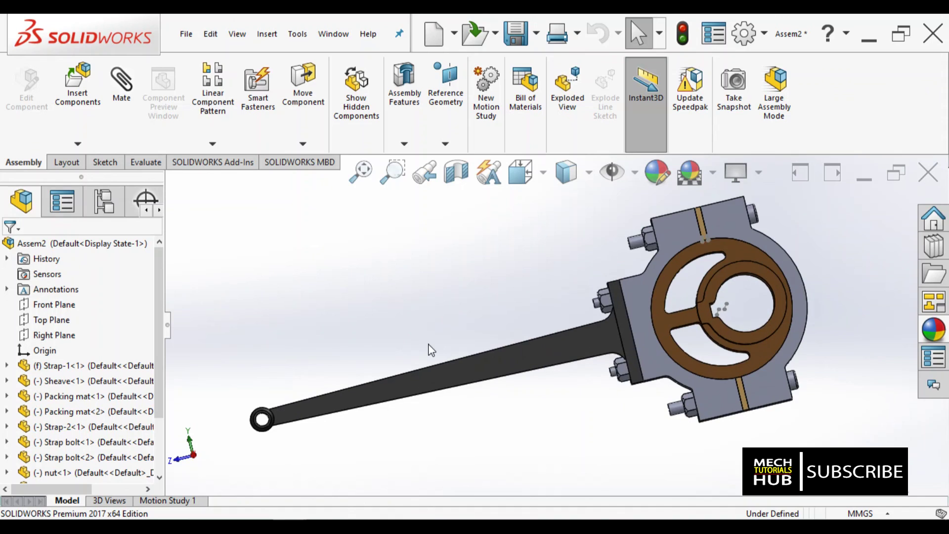
scroll(428, 298, up, 1)
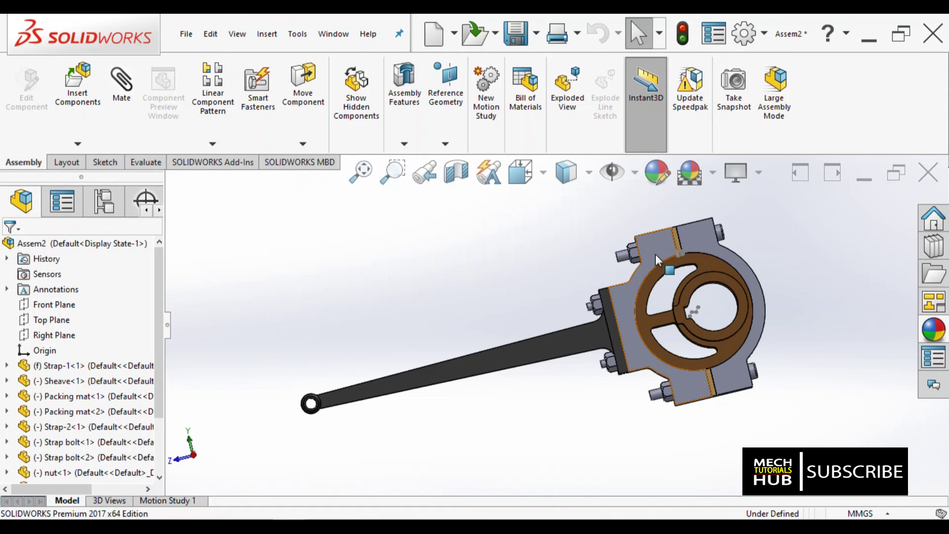
scroll(689, 229, down, 3)
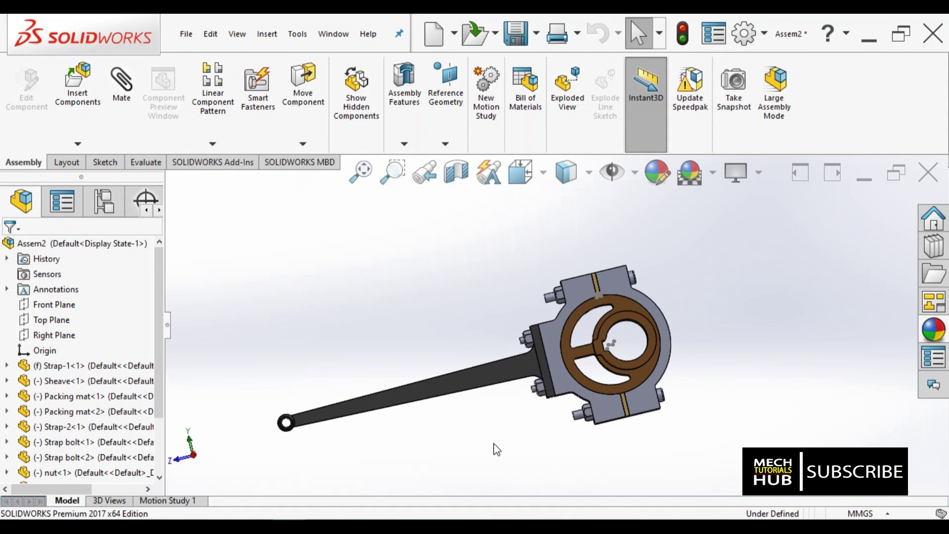
scroll(495, 448, down, 2)
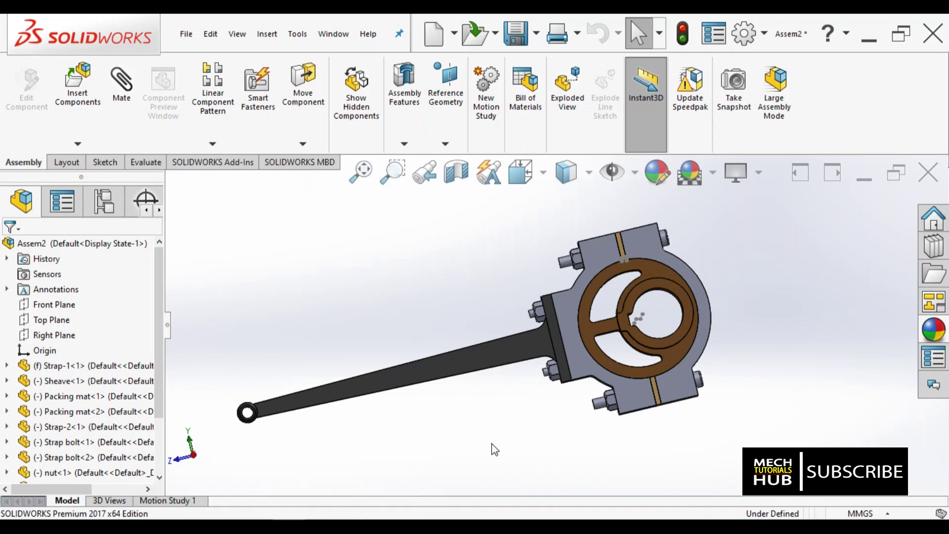